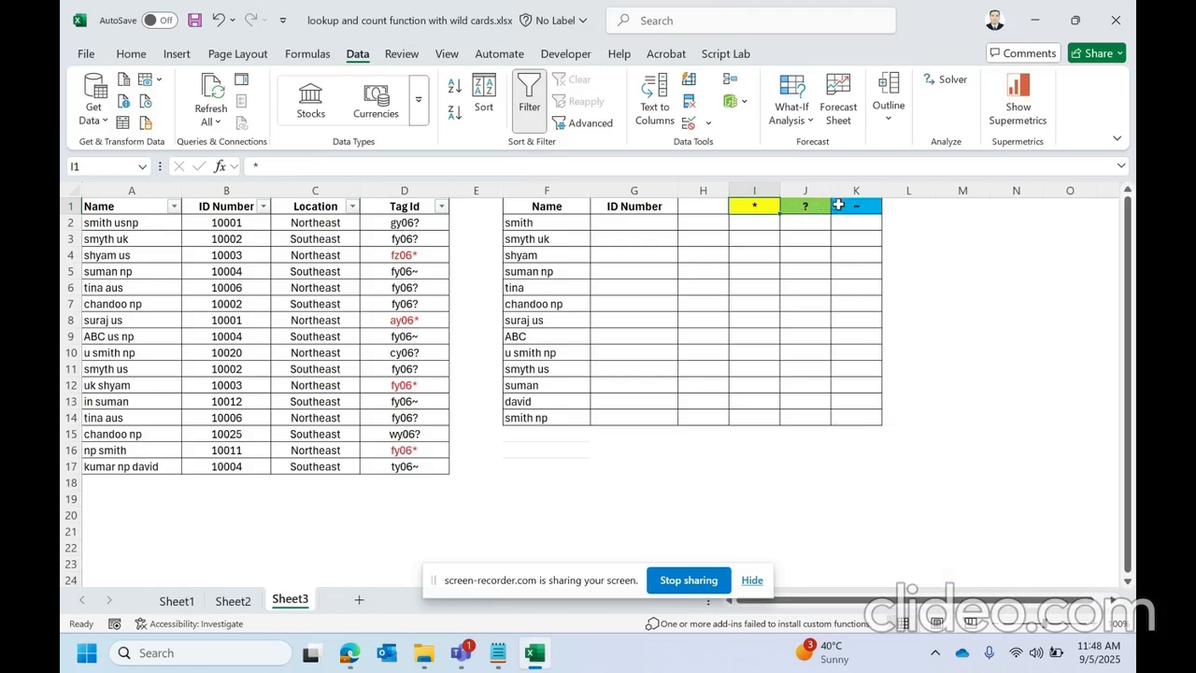
Step: Examine the wildcard characters *, ? and ~ in header cells I1 to K1
click(838, 205)
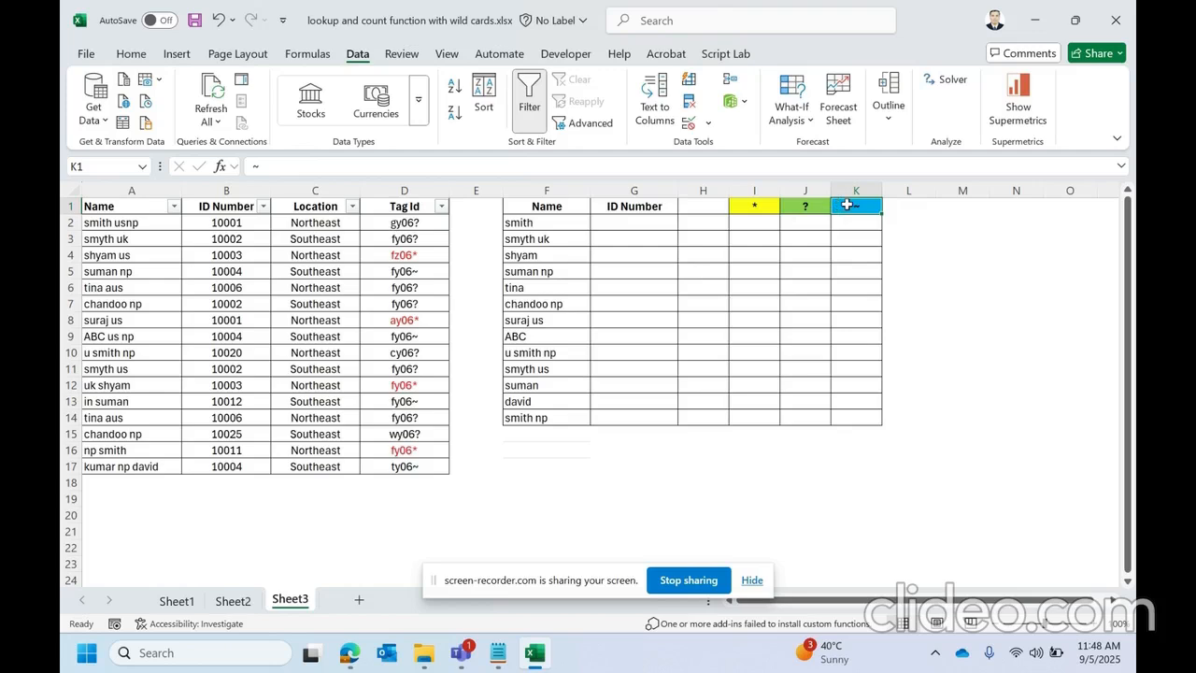
click(820, 207)
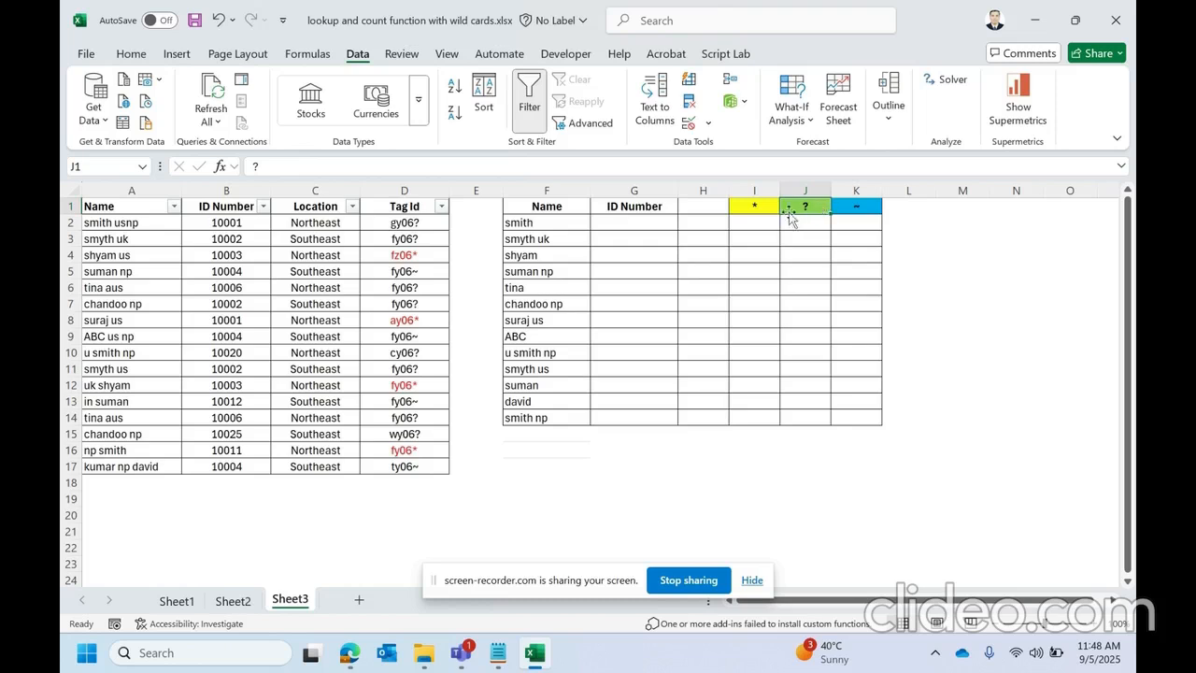
click(757, 209)
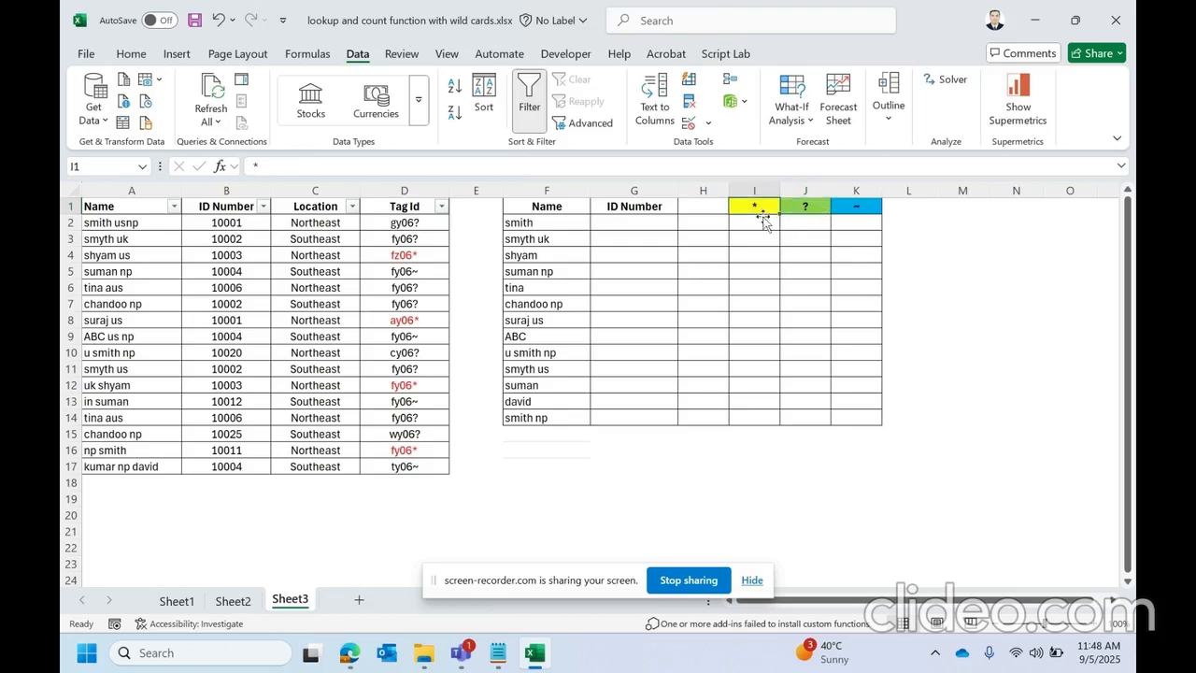
click(814, 205)
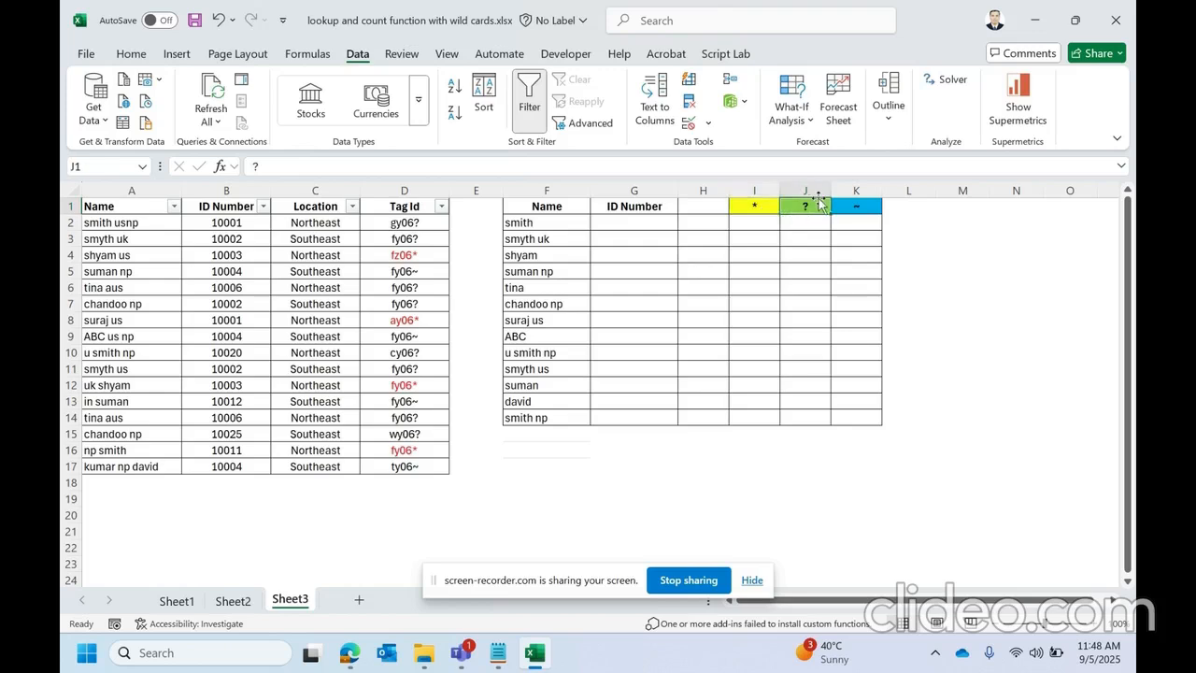
click(838, 202)
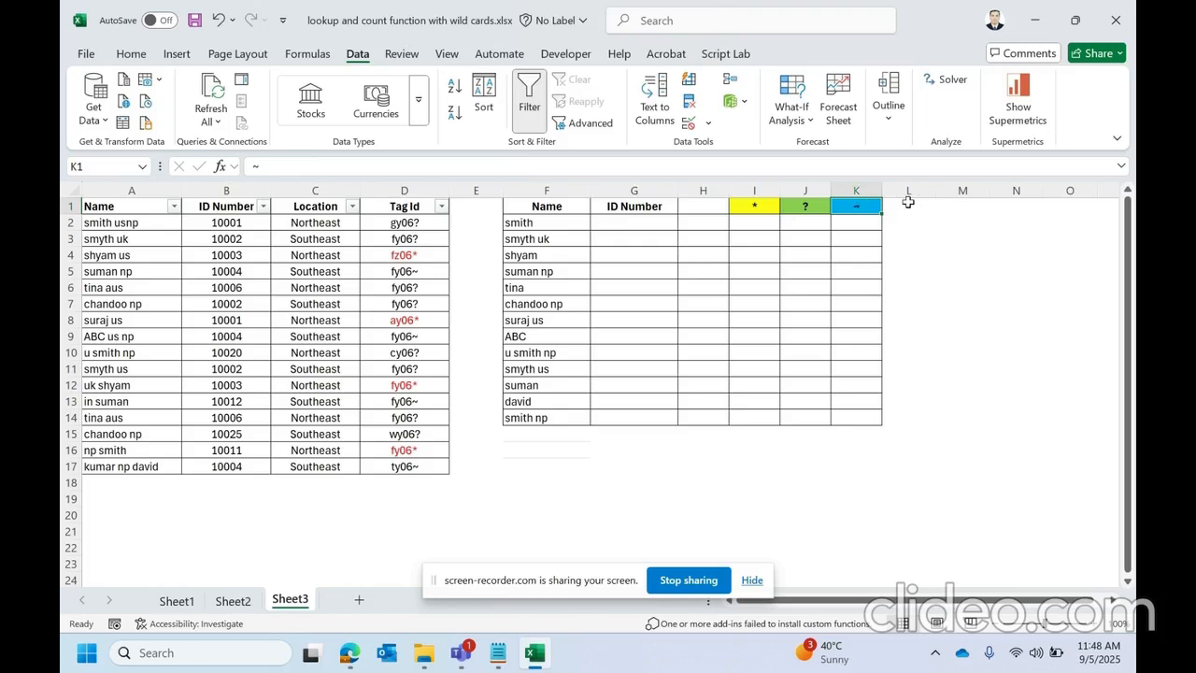
click(759, 208)
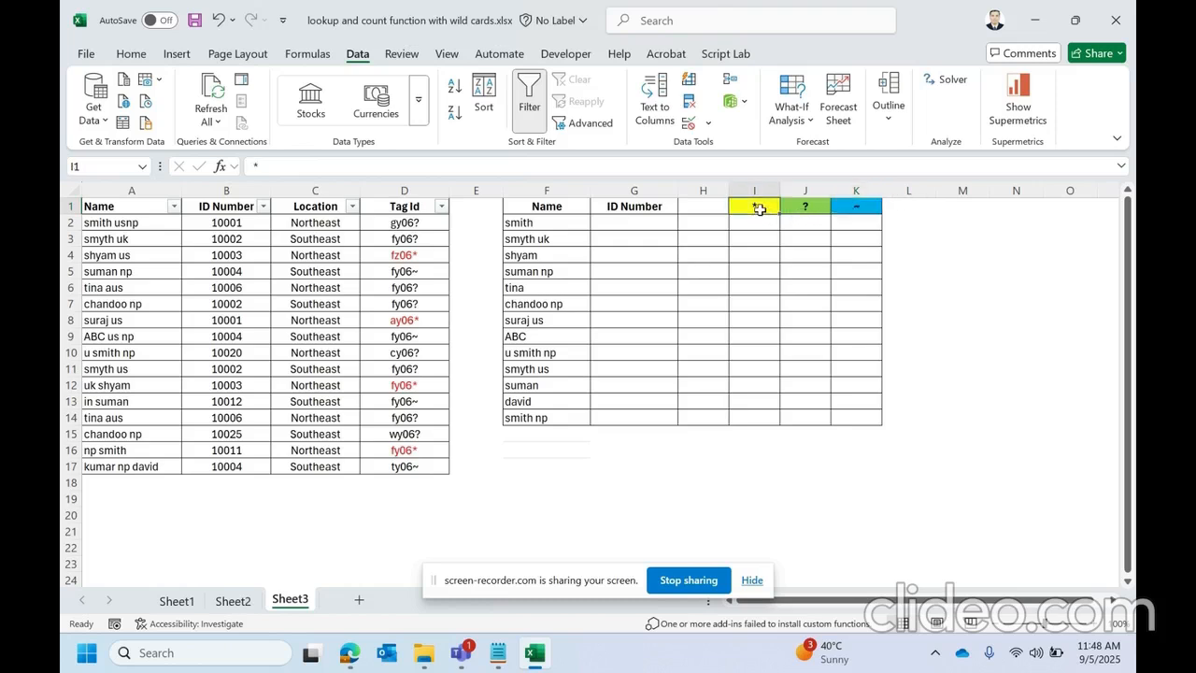
click(826, 200)
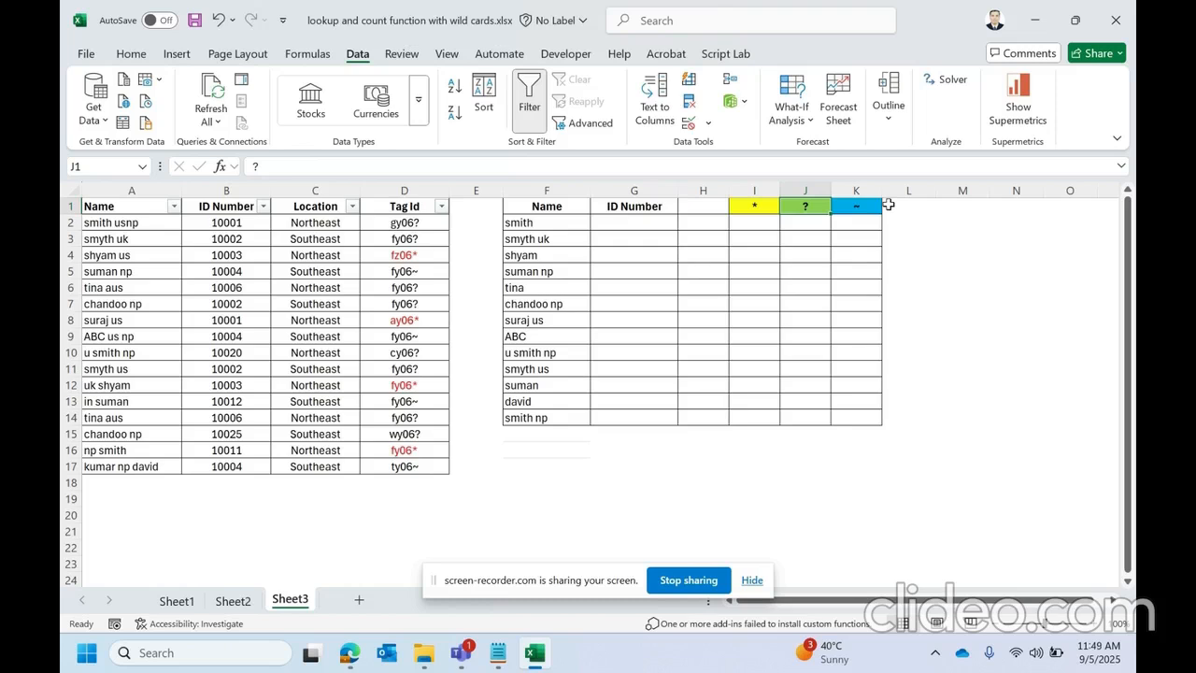
click(866, 206)
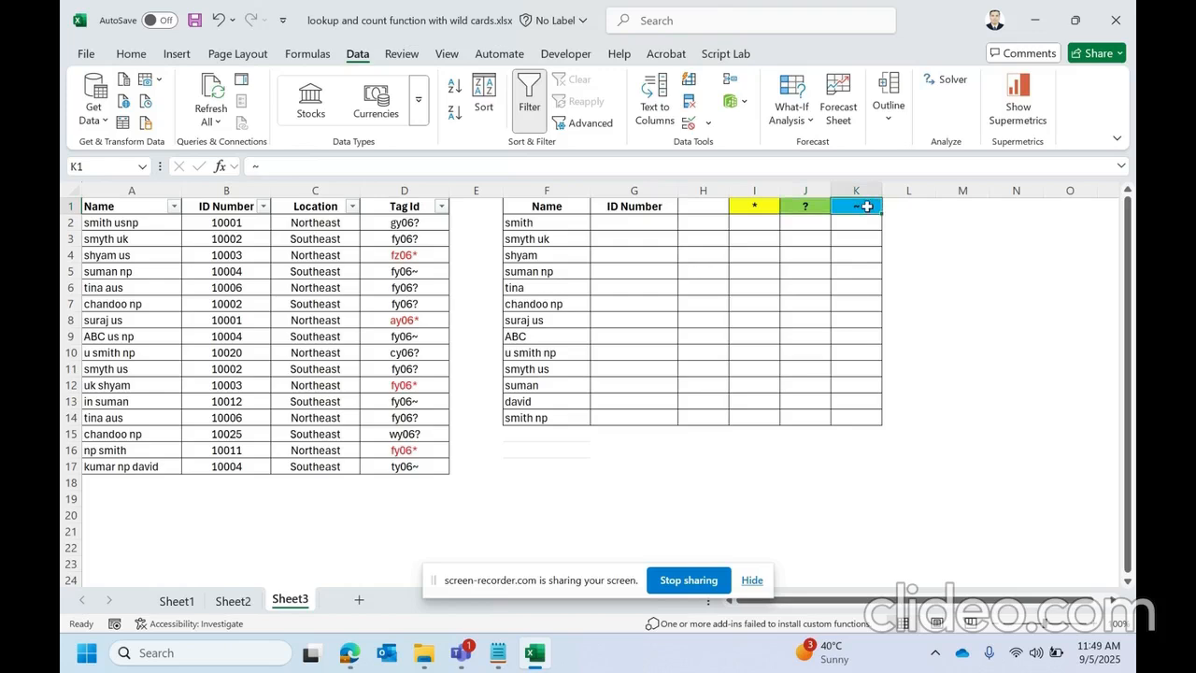
drag(729, 205, 803, 205)
click(766, 205)
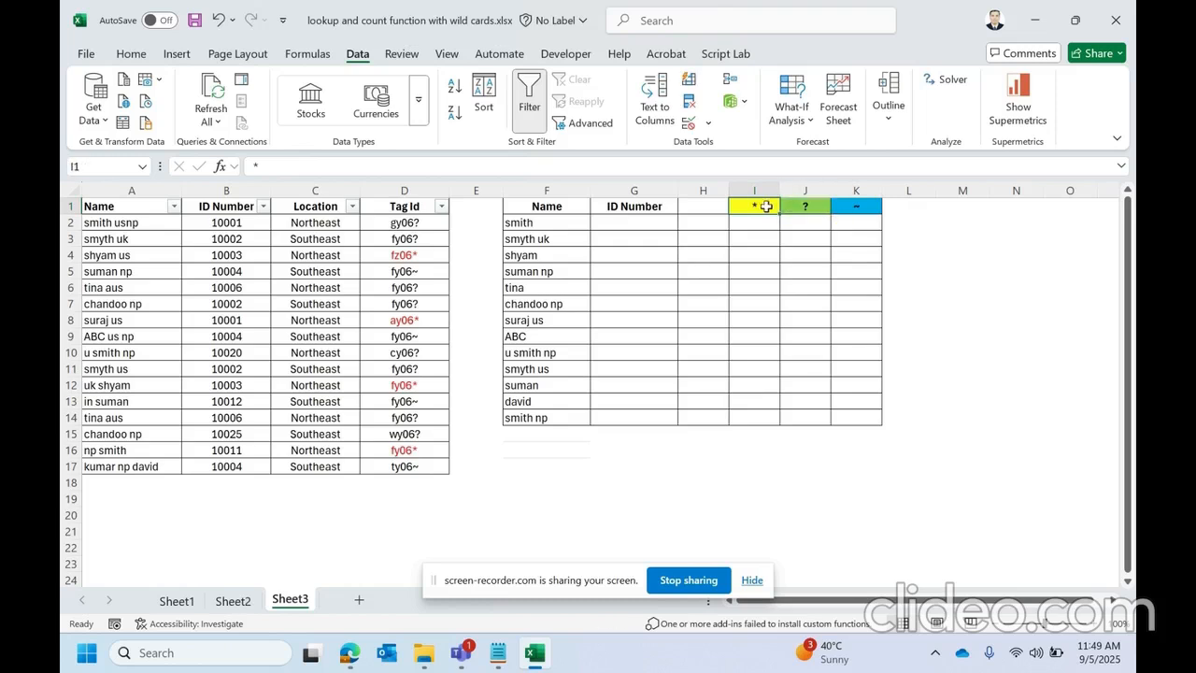
click(876, 206)
click(767, 208)
double_click(771, 205)
drag(773, 206, 728, 207)
click(807, 206)
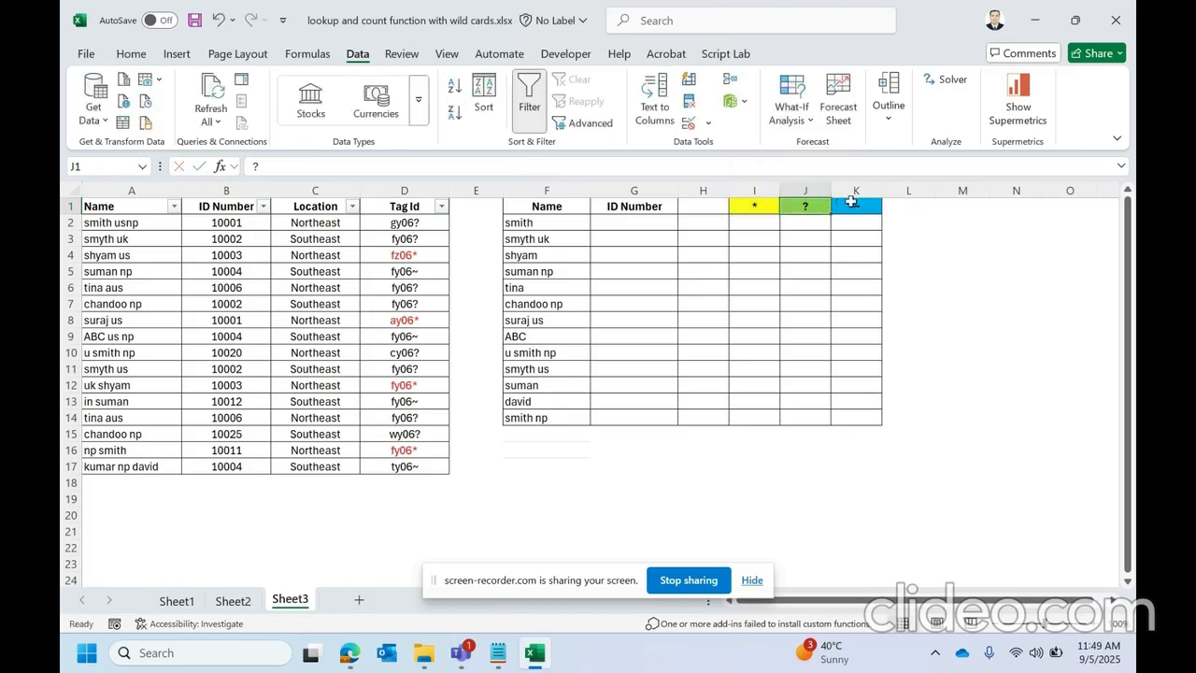
click(851, 203)
click(811, 207)
drag(748, 207, 836, 206)
Step: Review the source table in columns A to D and the lookup names in column F
click(633, 226)
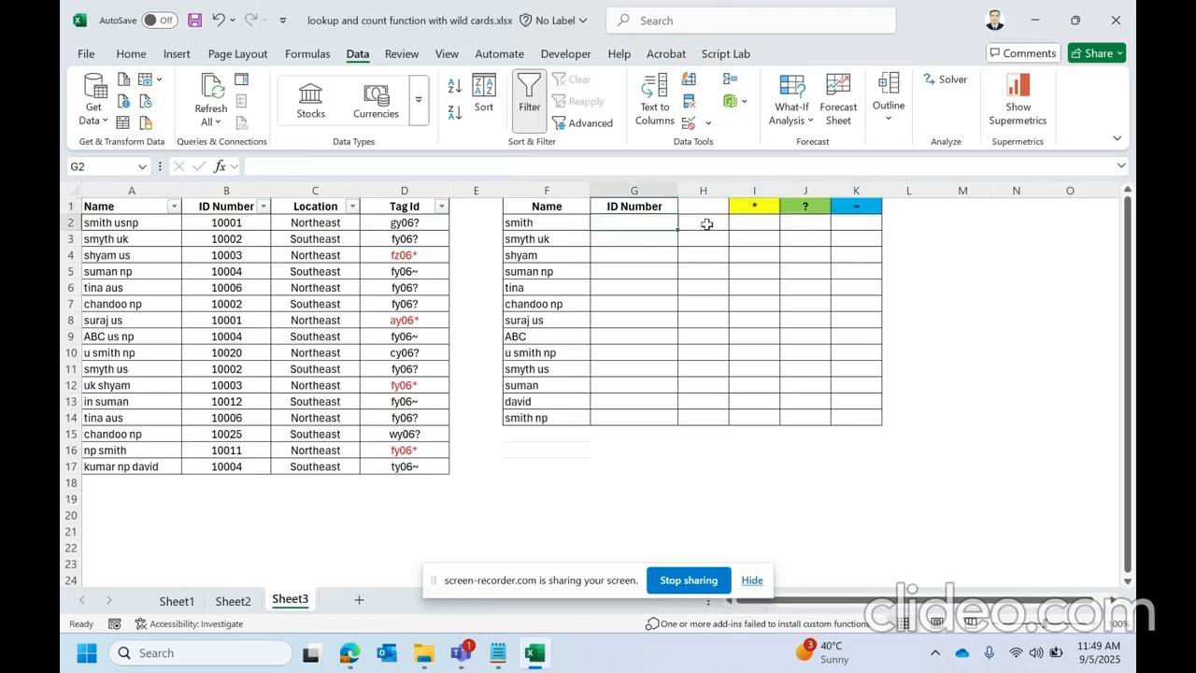
click(130, 215)
drag(130, 215, 402, 466)
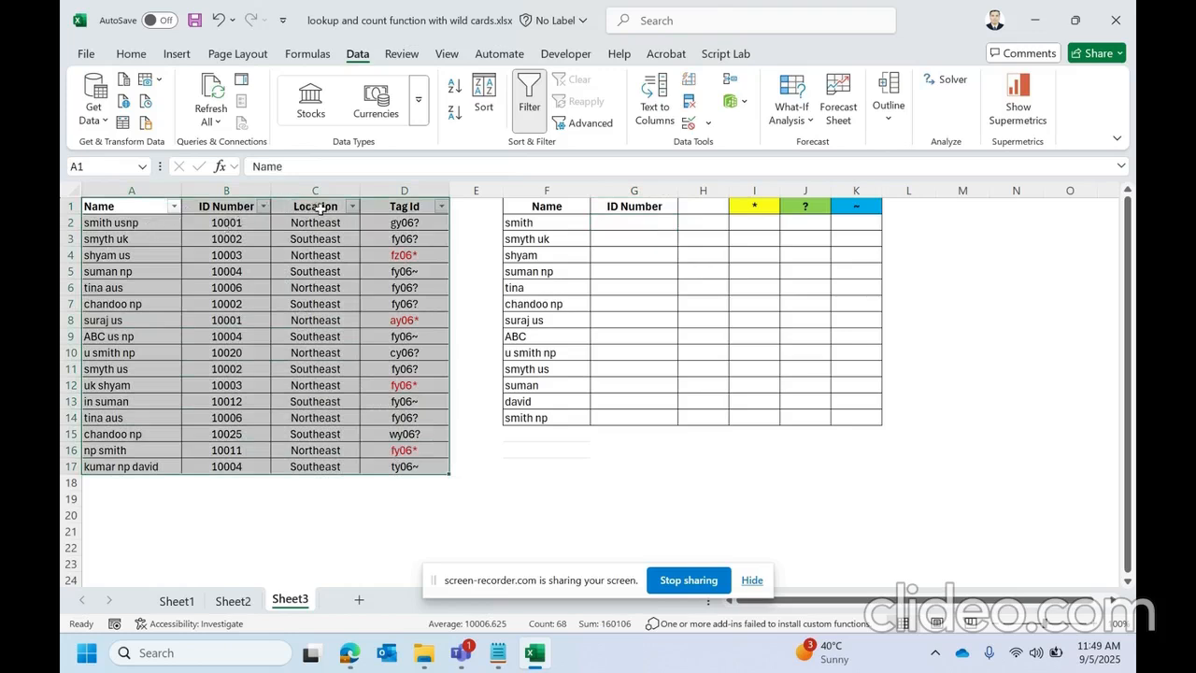
click(373, 210)
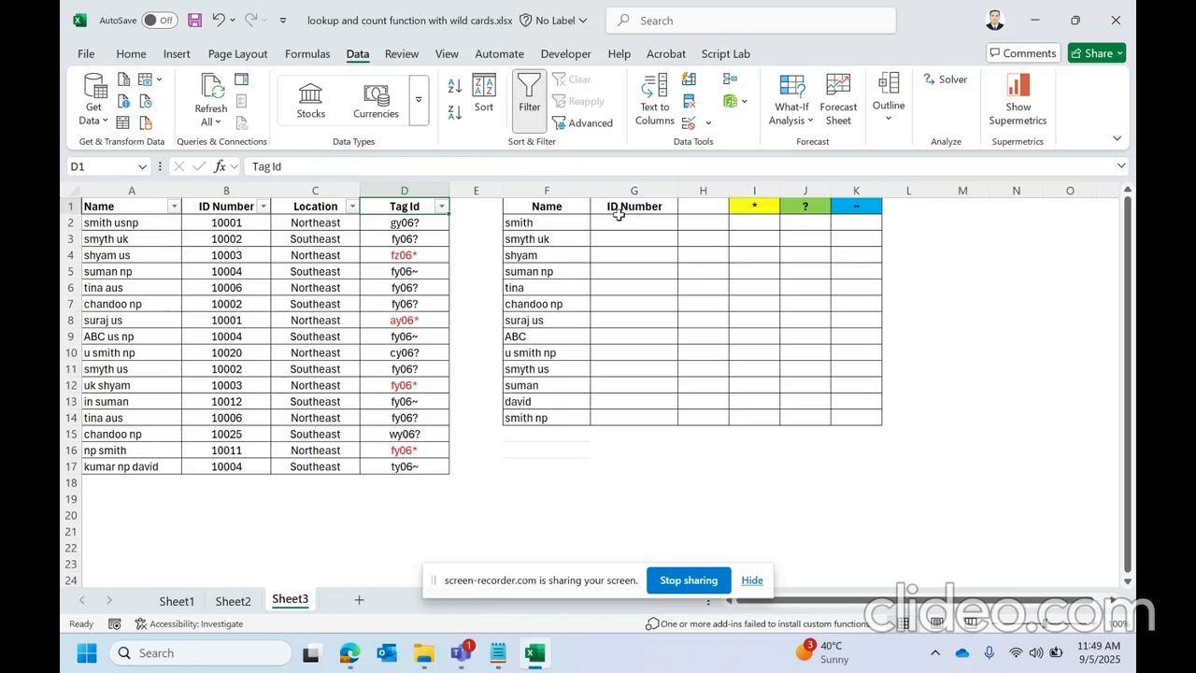
click(565, 220)
drag(561, 224, 549, 401)
click(635, 224)
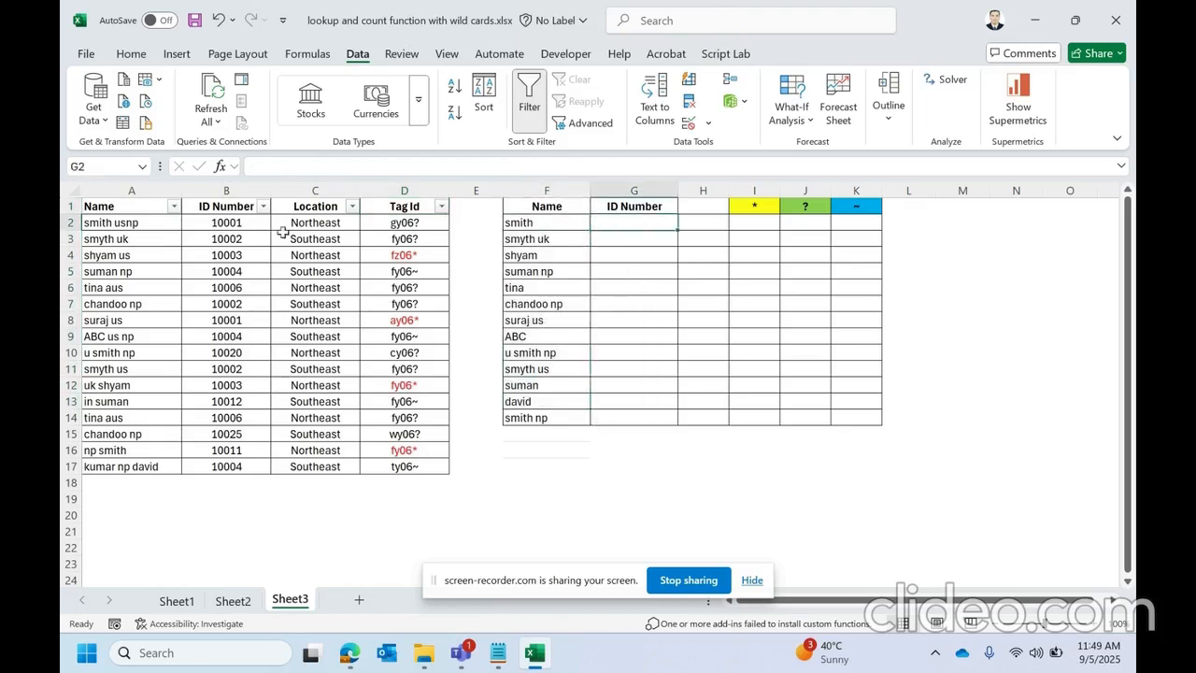
drag(139, 203, 432, 464)
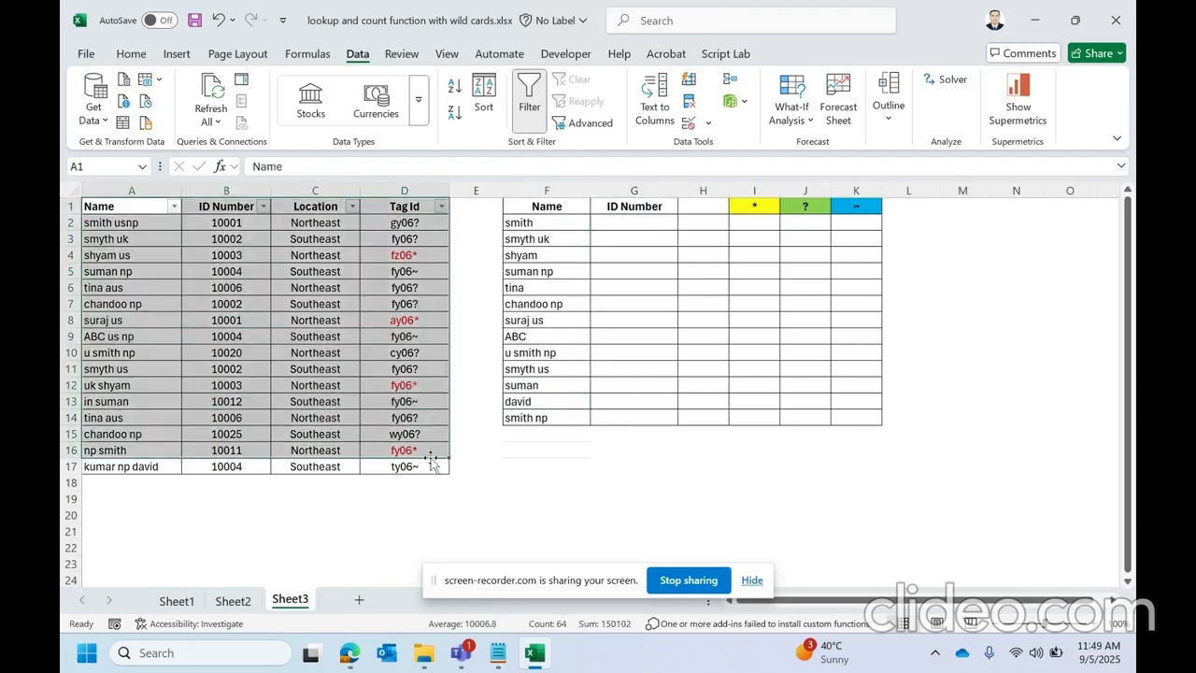
click(704, 318)
Step: Enter the formula =VLOOKUP(F2,A:B,2,FALSE) in cell G2 to find the ID number by exact name match
click(641, 224)
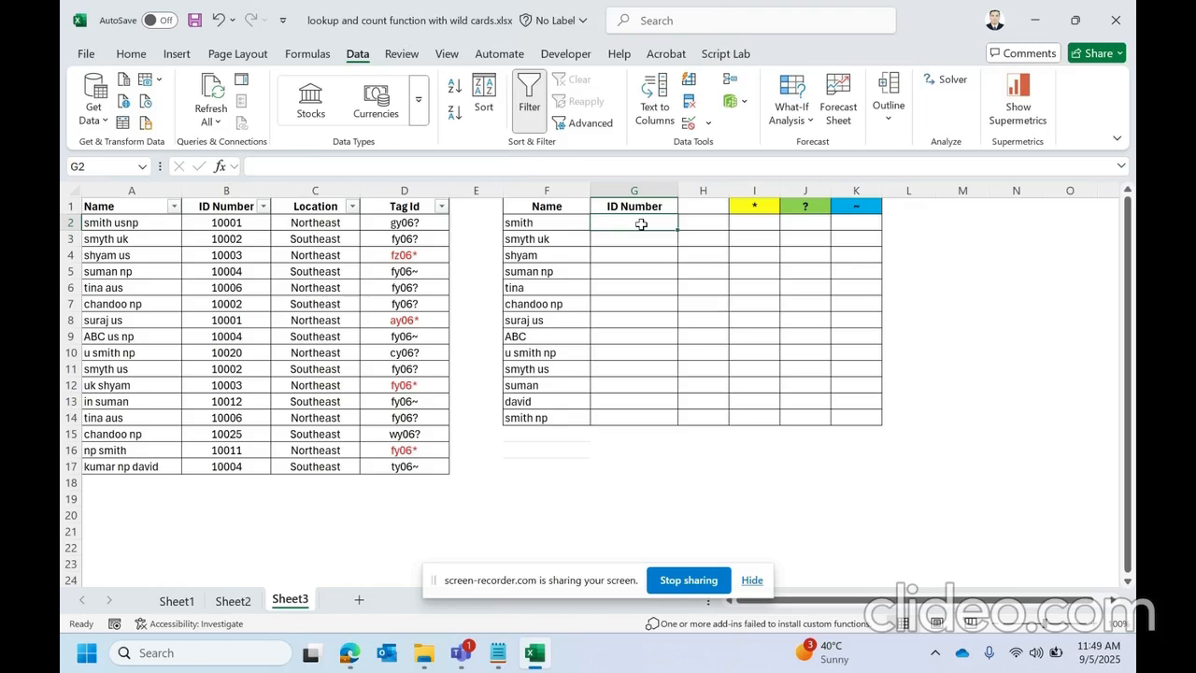
text(=VLOOKUP)
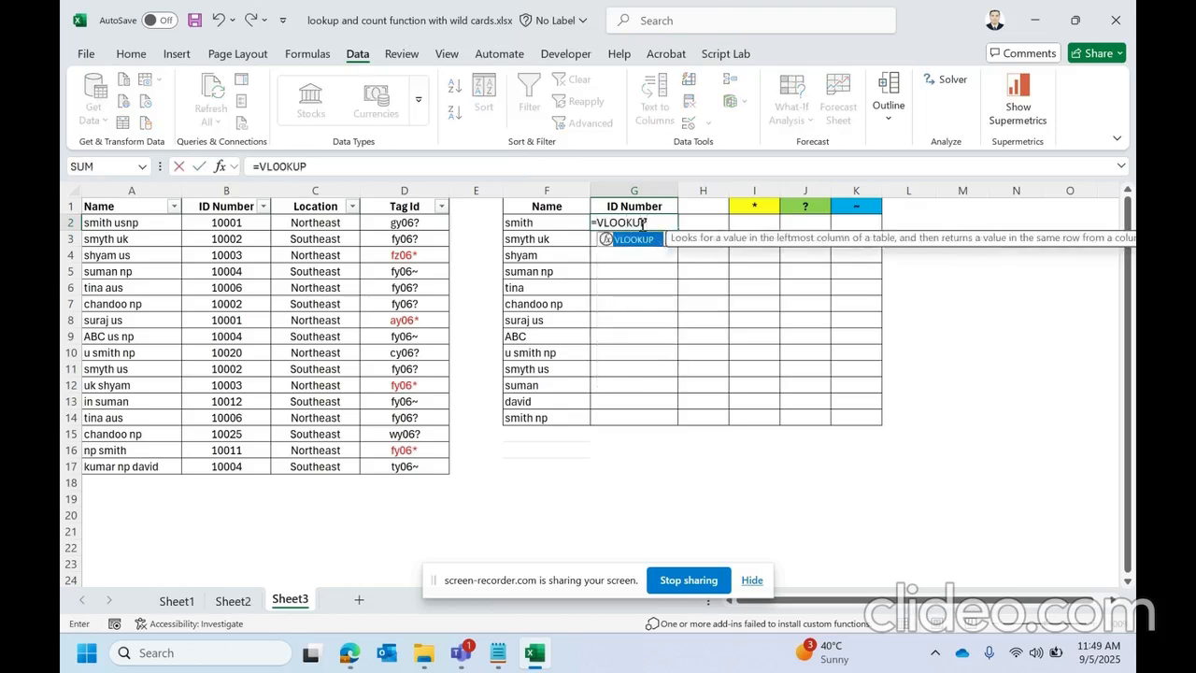
text(()
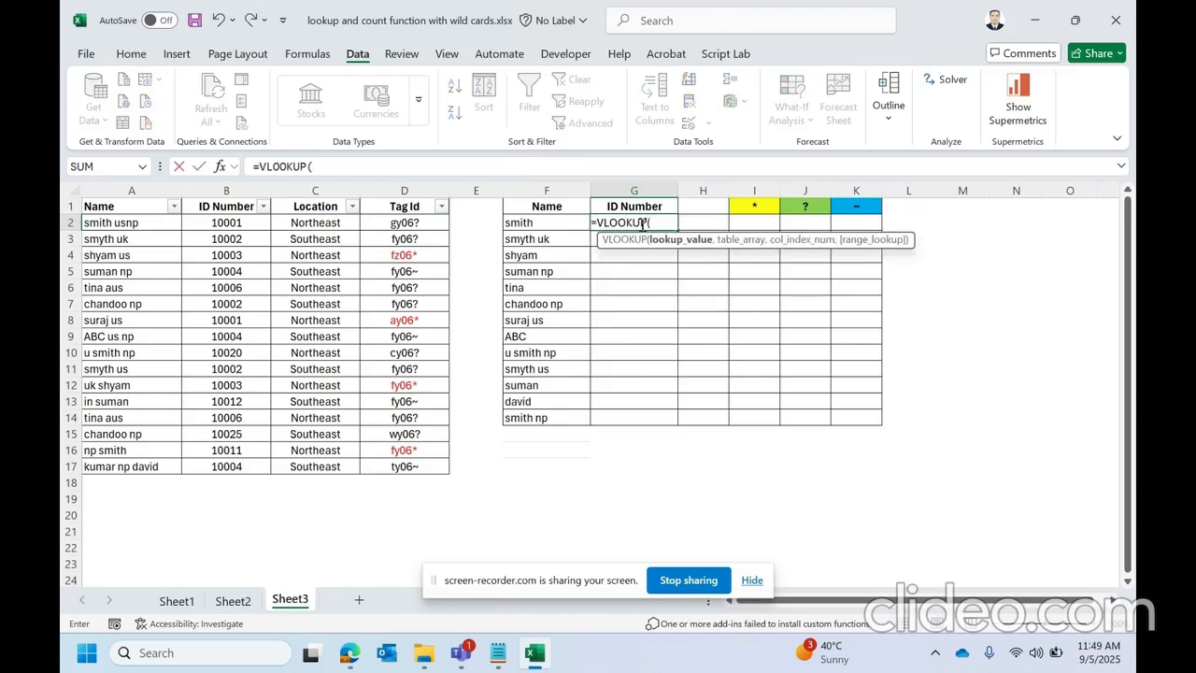
click(572, 220)
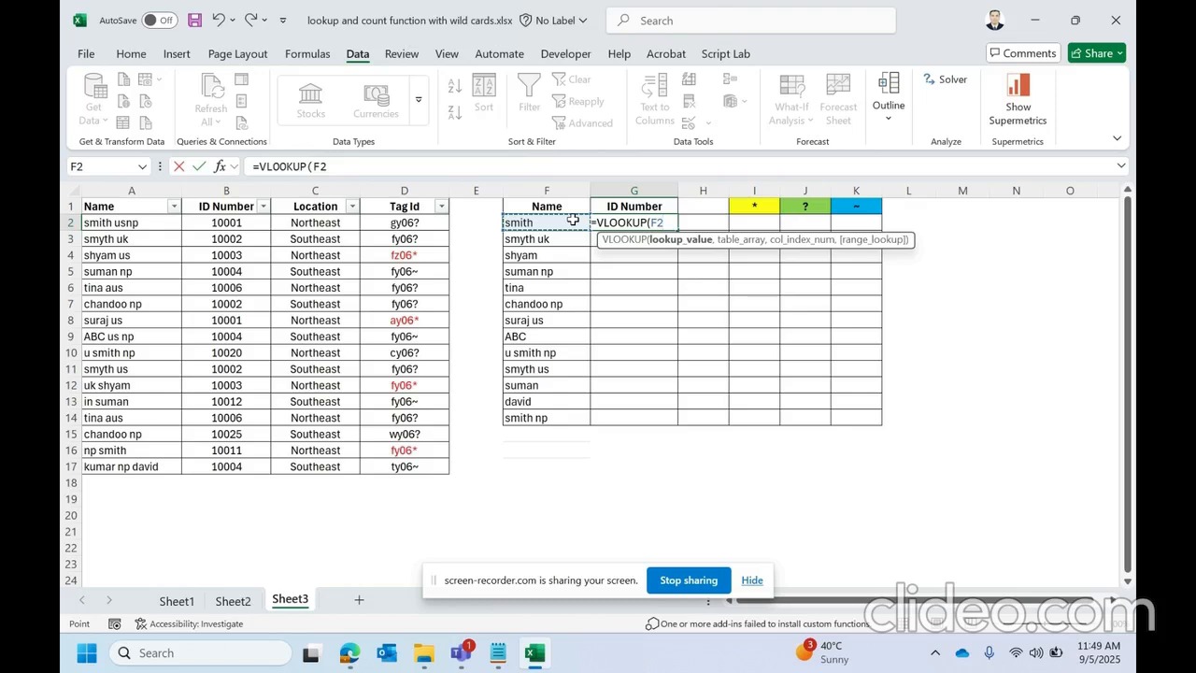
text(,)
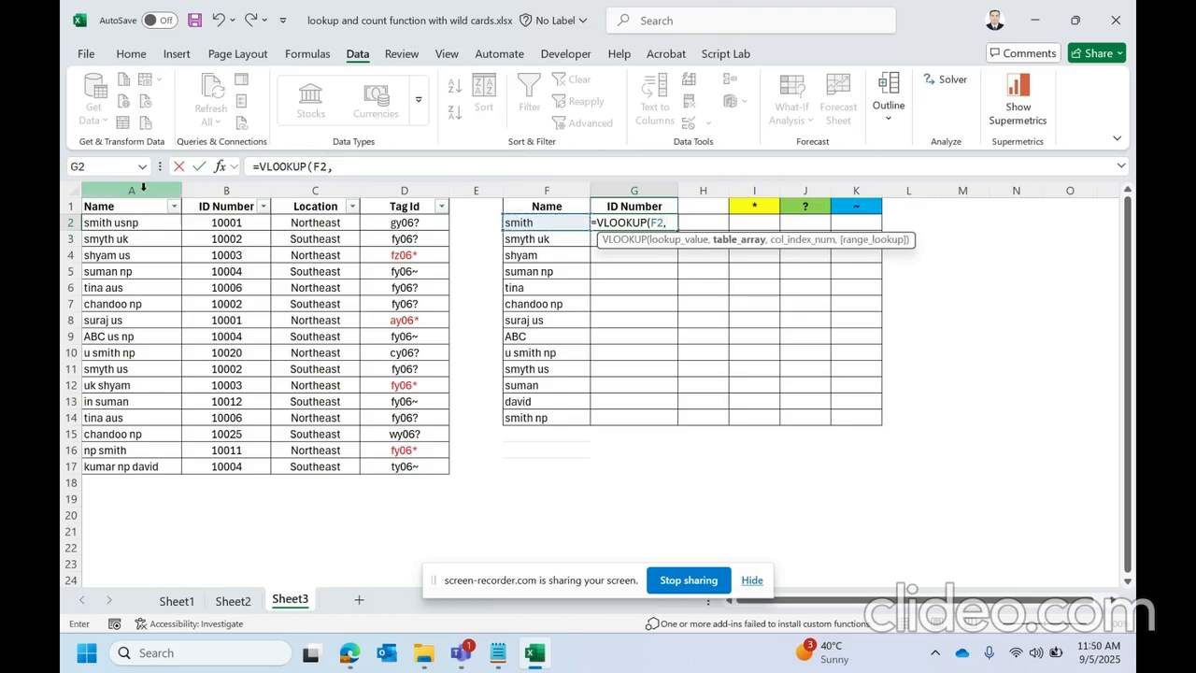
drag(131, 190, 249, 192)
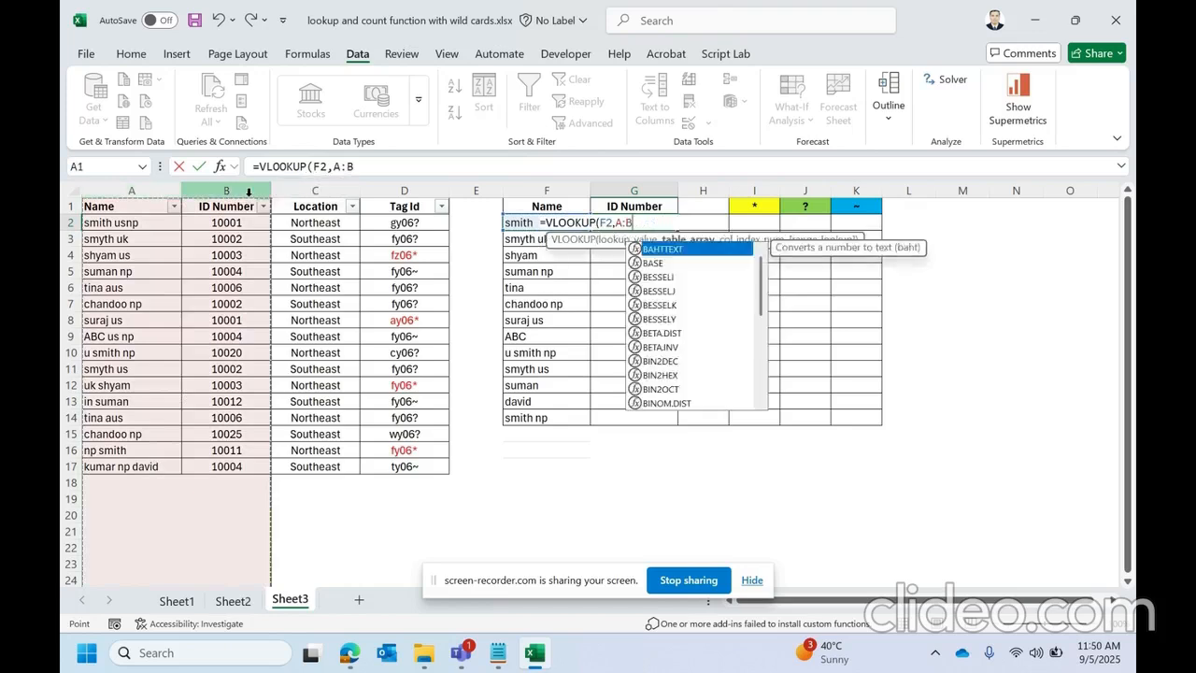
text(,)
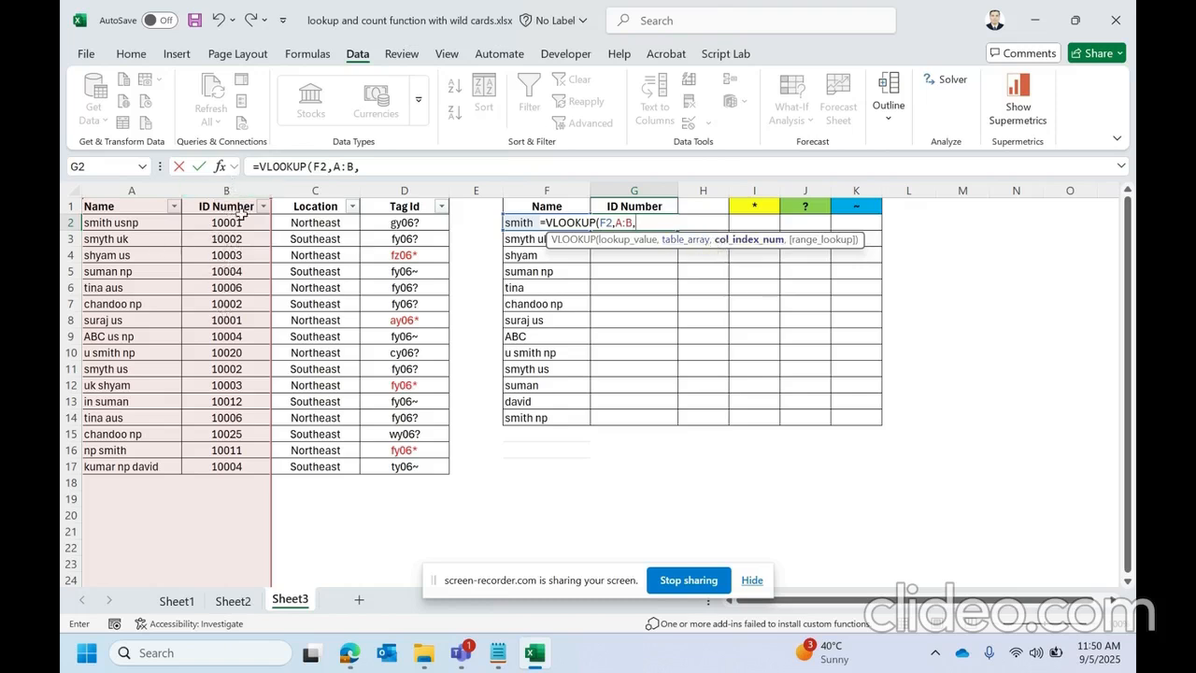
text(2,)
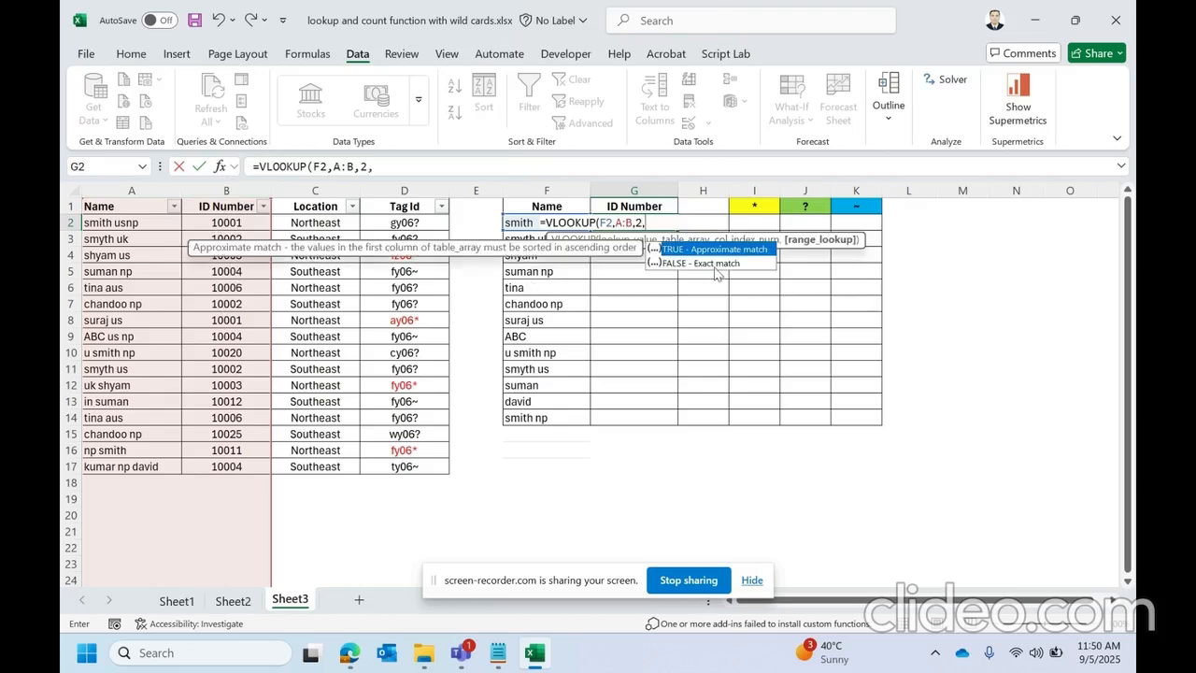
double_click(713, 264)
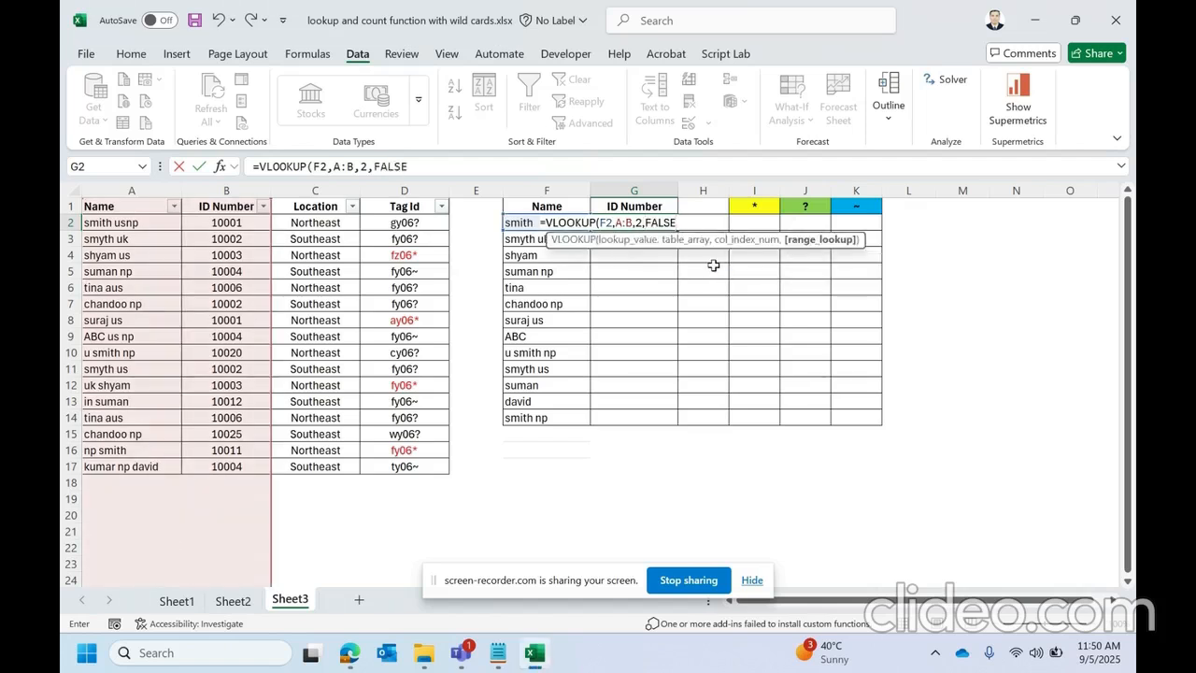
text())
key(Return)
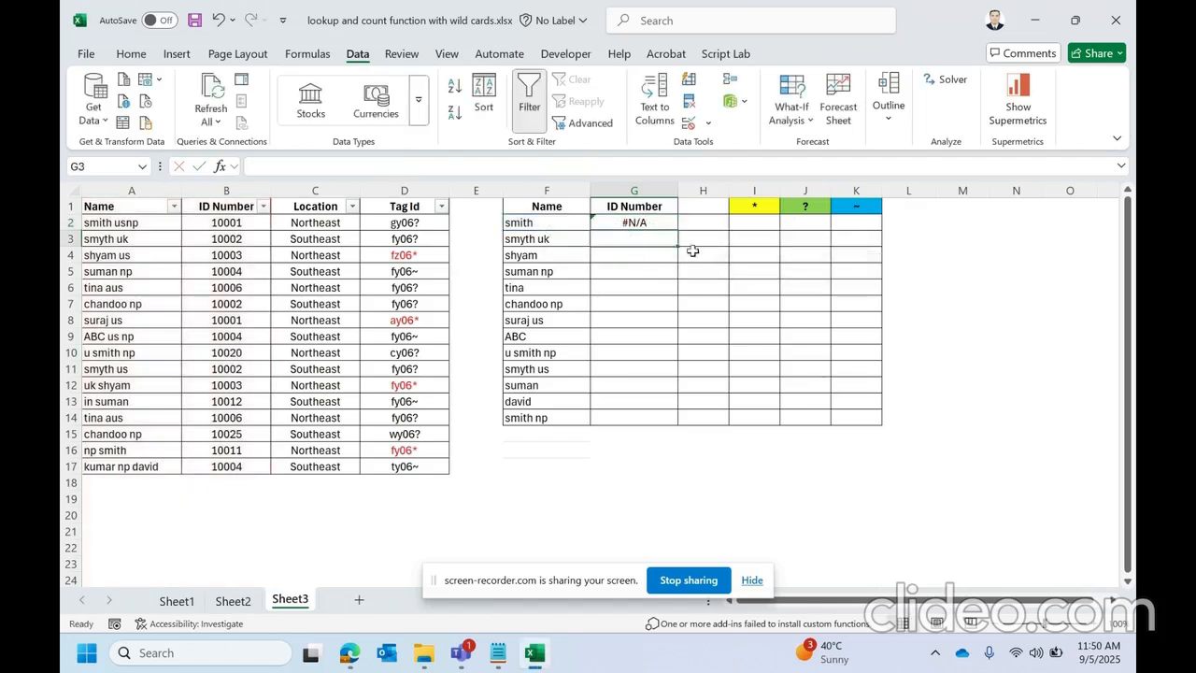
Step: Fill the VLOOKUP formula from G2 down the ID Number column to G14
click(665, 221)
double_click(676, 229)
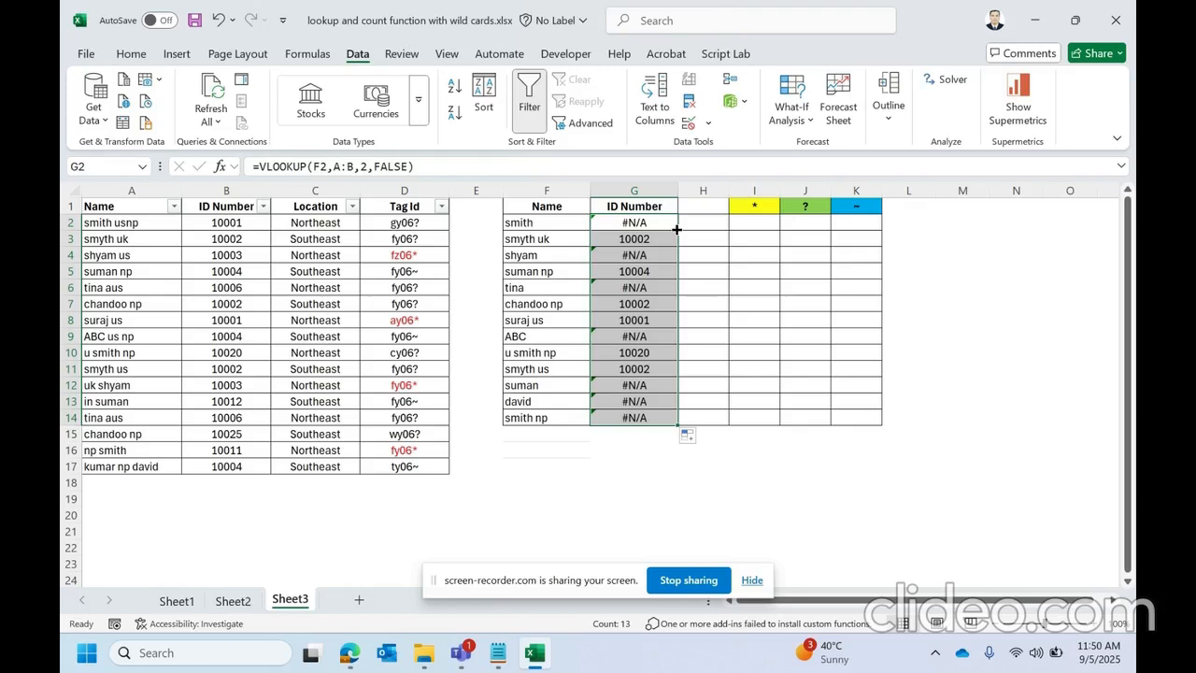
click(650, 227)
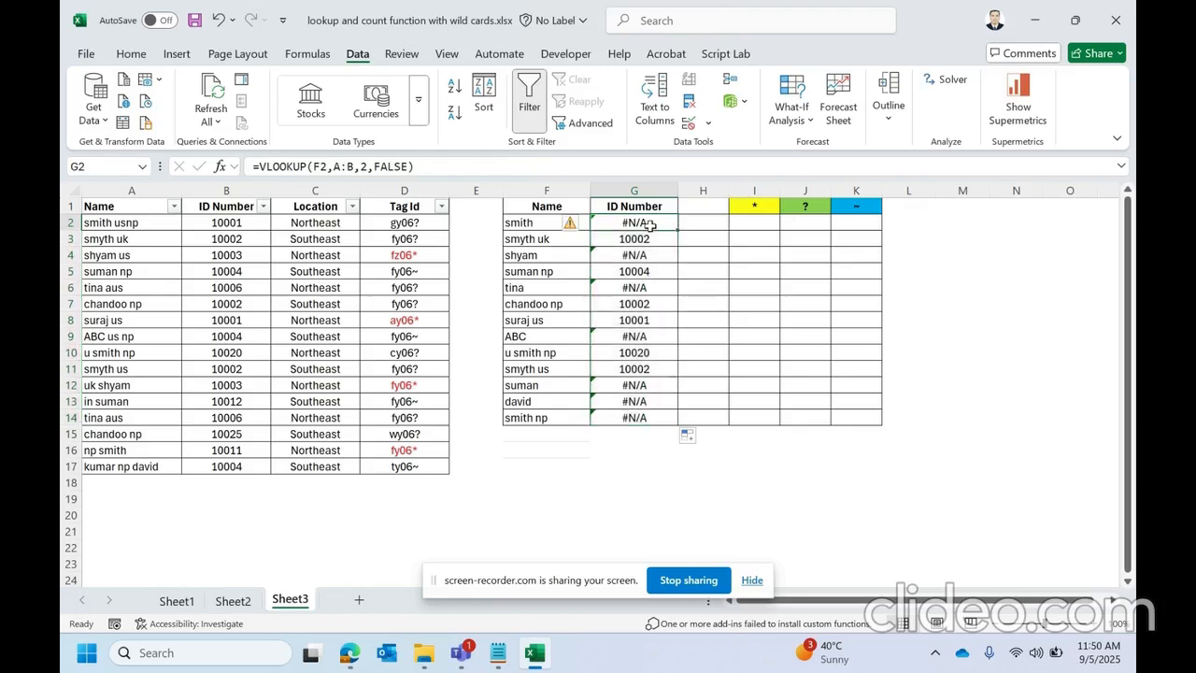
Step: Compare the lookup name in F2 with the full names in the source Name column
click(518, 224)
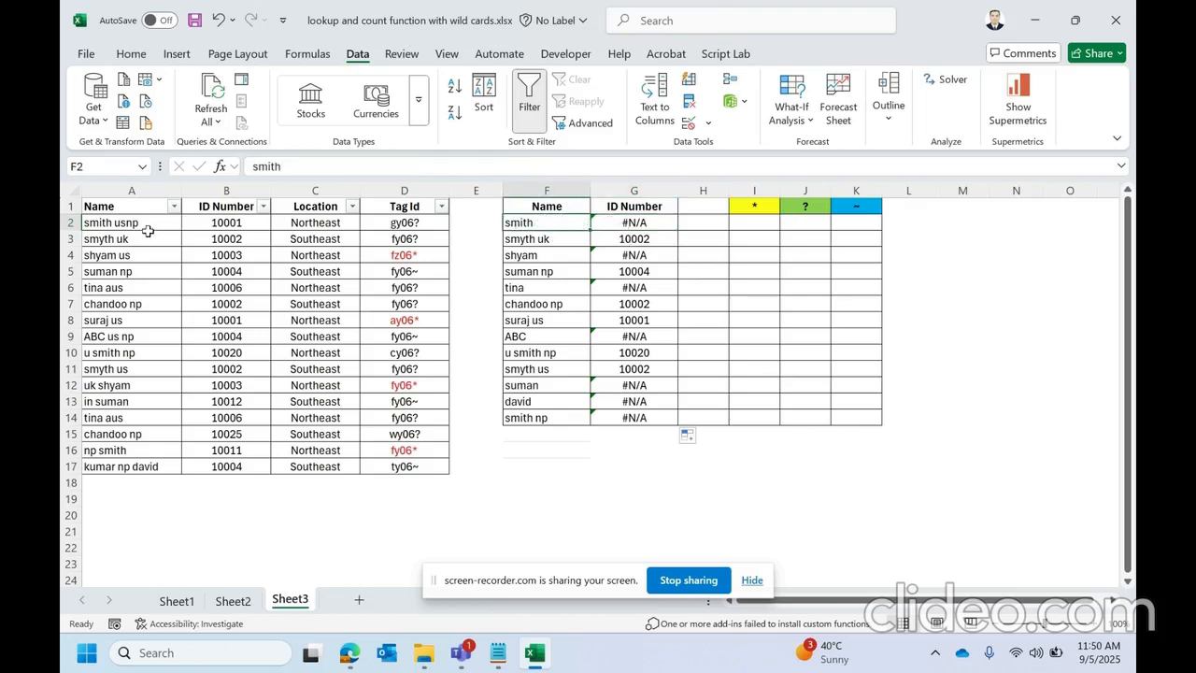
click(147, 228)
drag(148, 228, 138, 463)
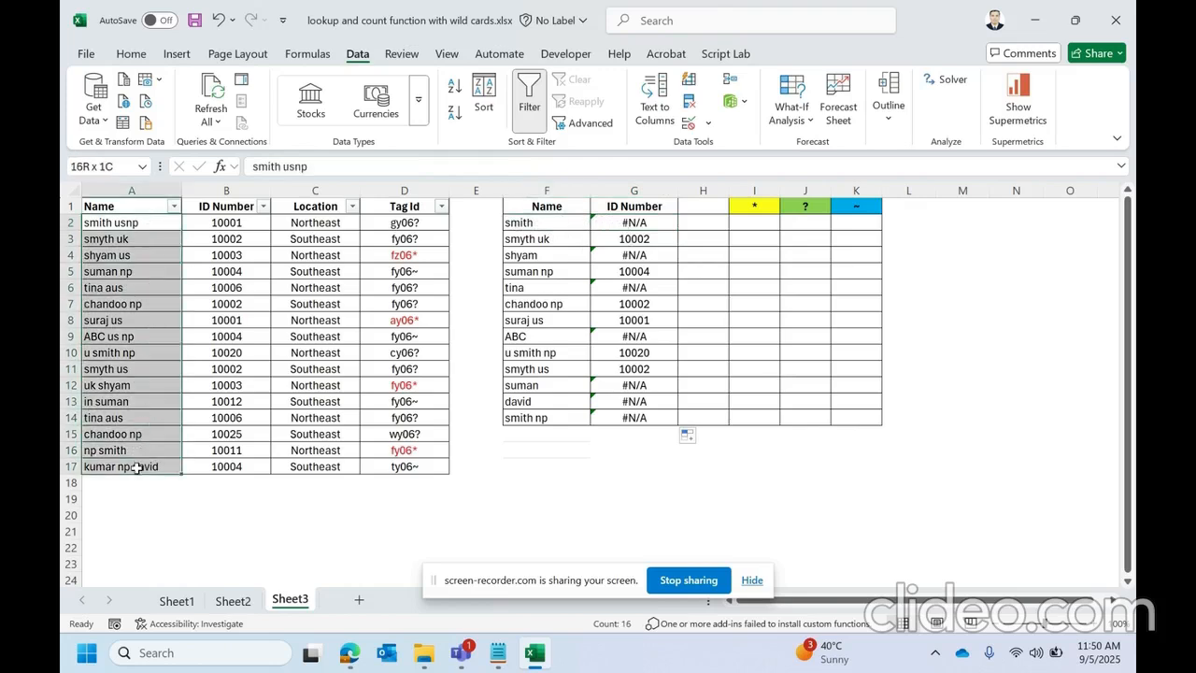
click(524, 236)
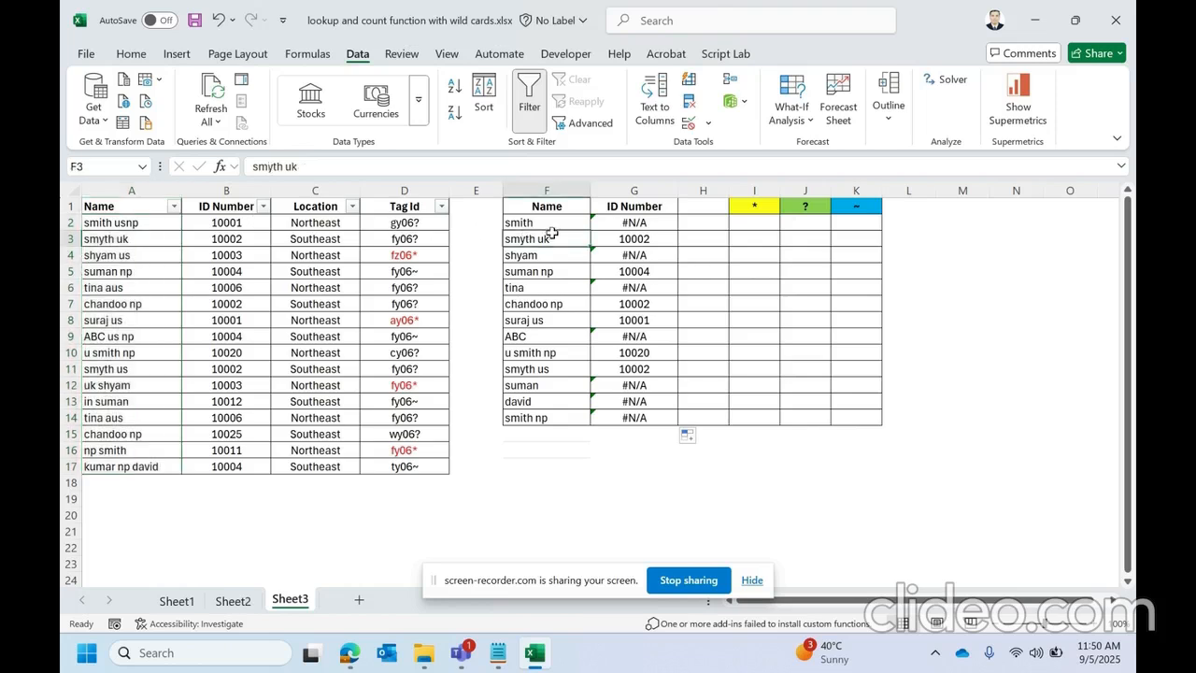
double_click(553, 230)
double_click(561, 214)
double_click(546, 222)
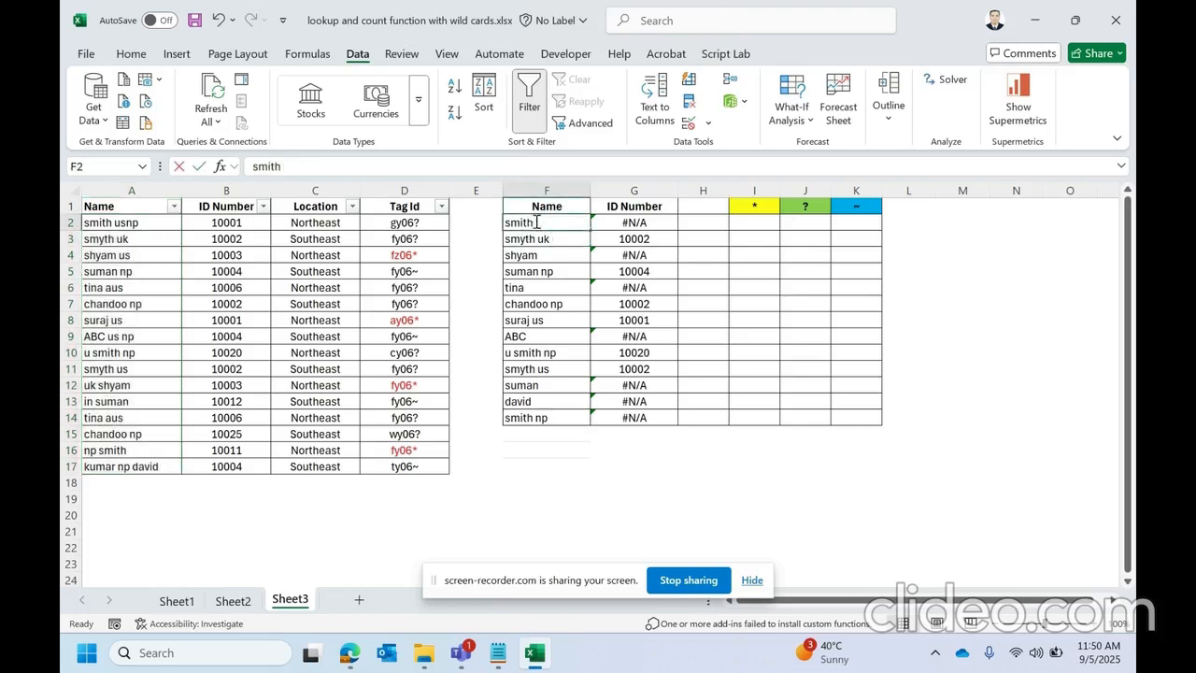
drag(536, 222, 459, 232)
Step: Filter the source table's Name column to entries containing the name in F2 and examine the matching rows
click(166, 240)
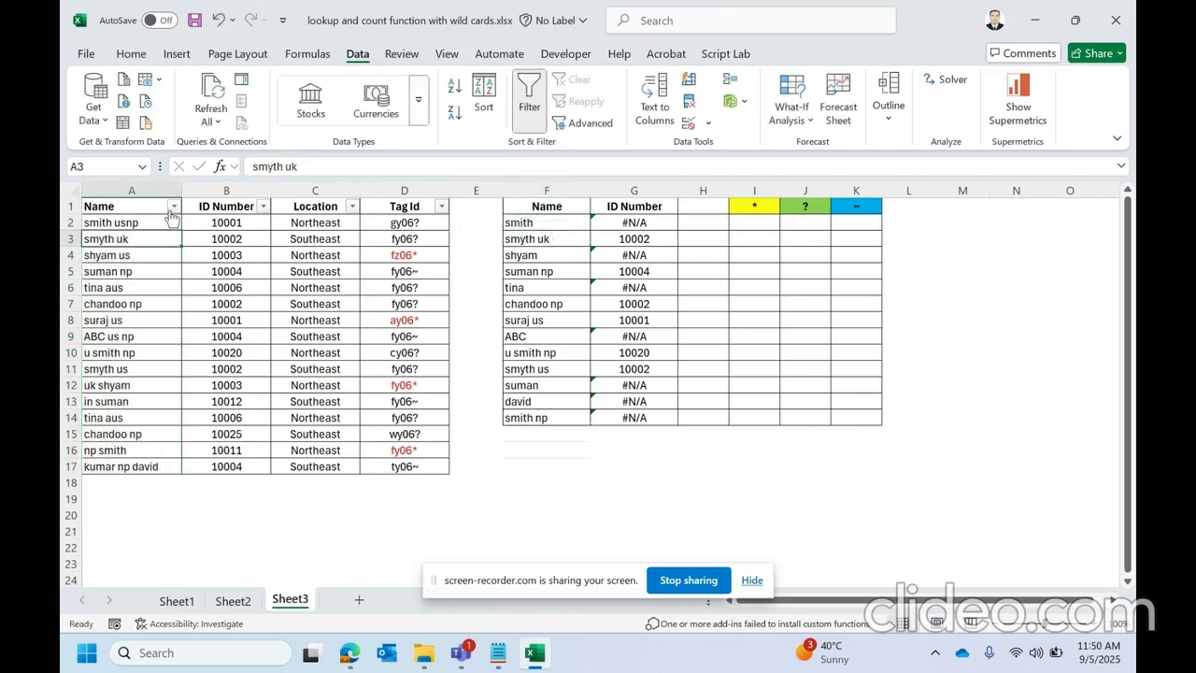
click(174, 206)
click(240, 362)
text(smith)
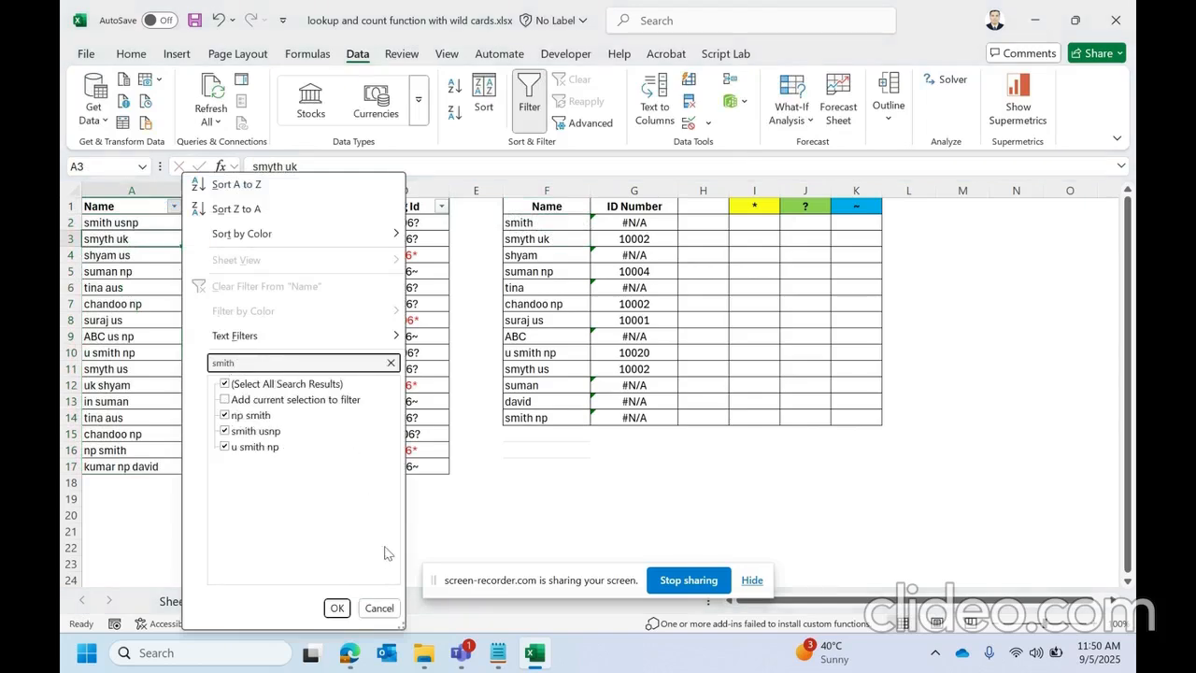
click(336, 608)
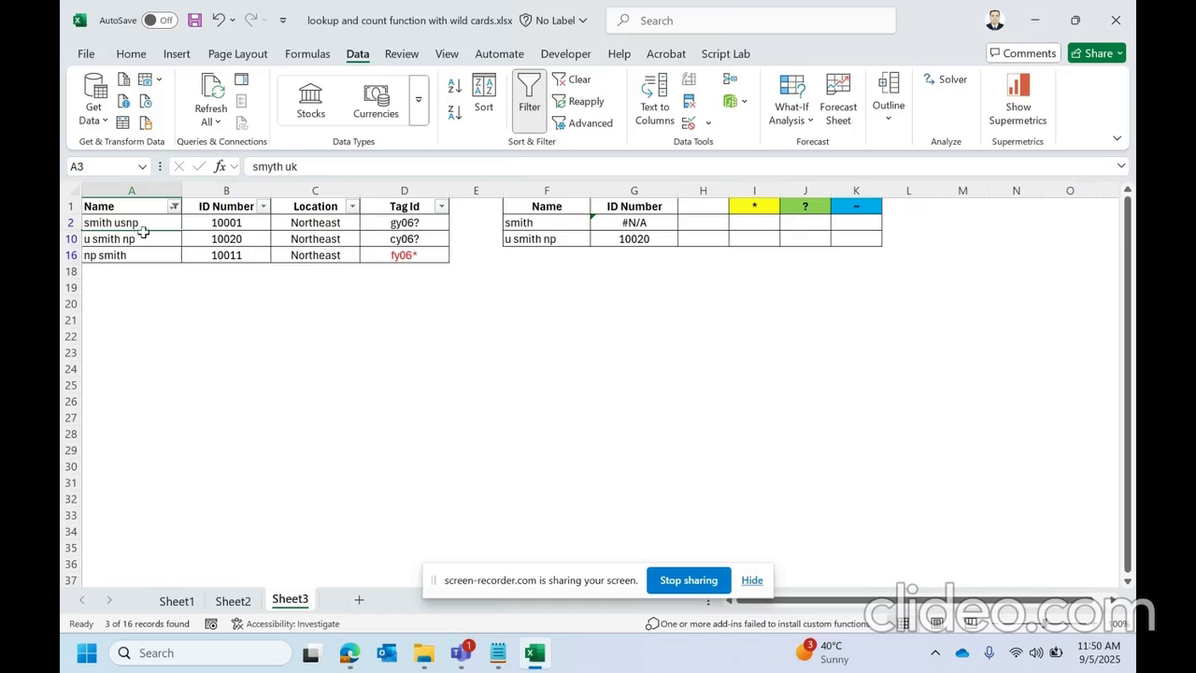
drag(138, 226, 388, 247)
click(142, 224)
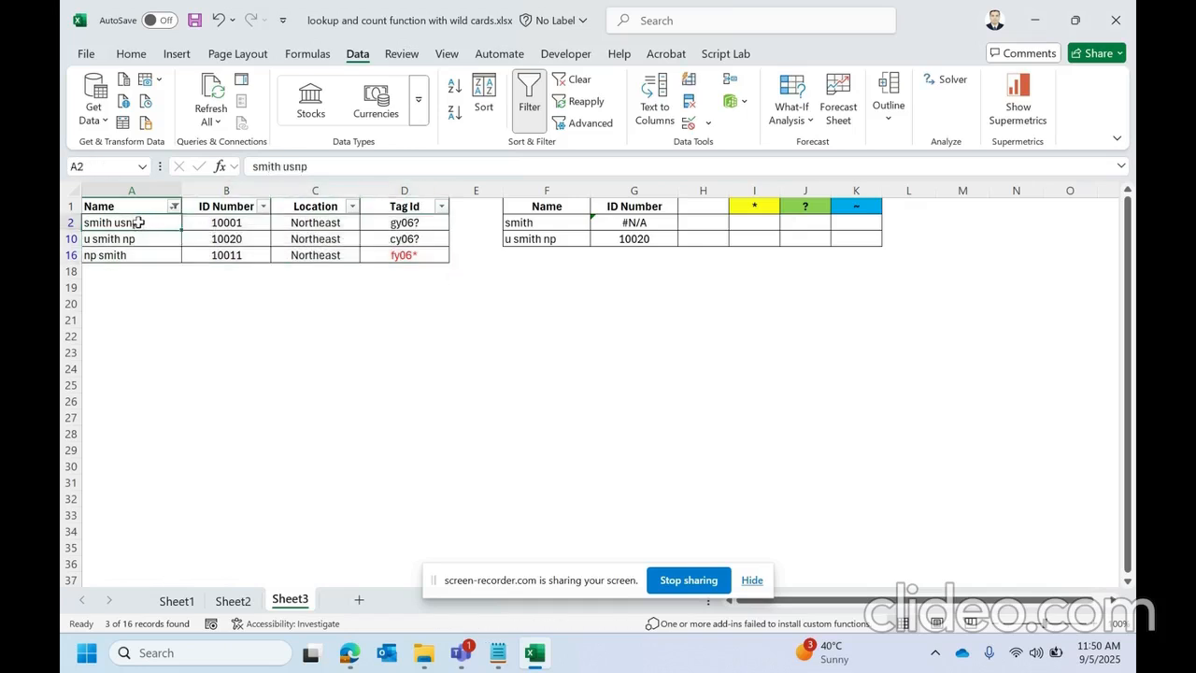
Step: Examine where the lookup name from F2 occurs within each filtered entry of the source Name column
double_click(132, 222)
double_click(132, 222)
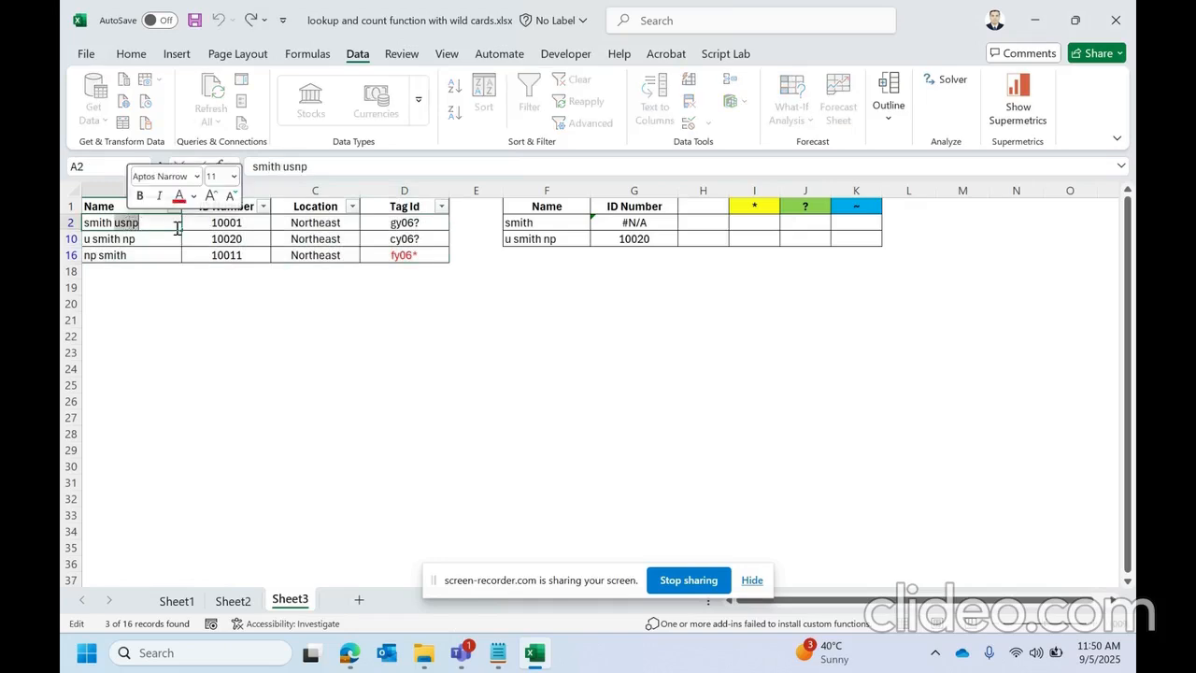
drag(114, 222, 160, 224)
click(145, 235)
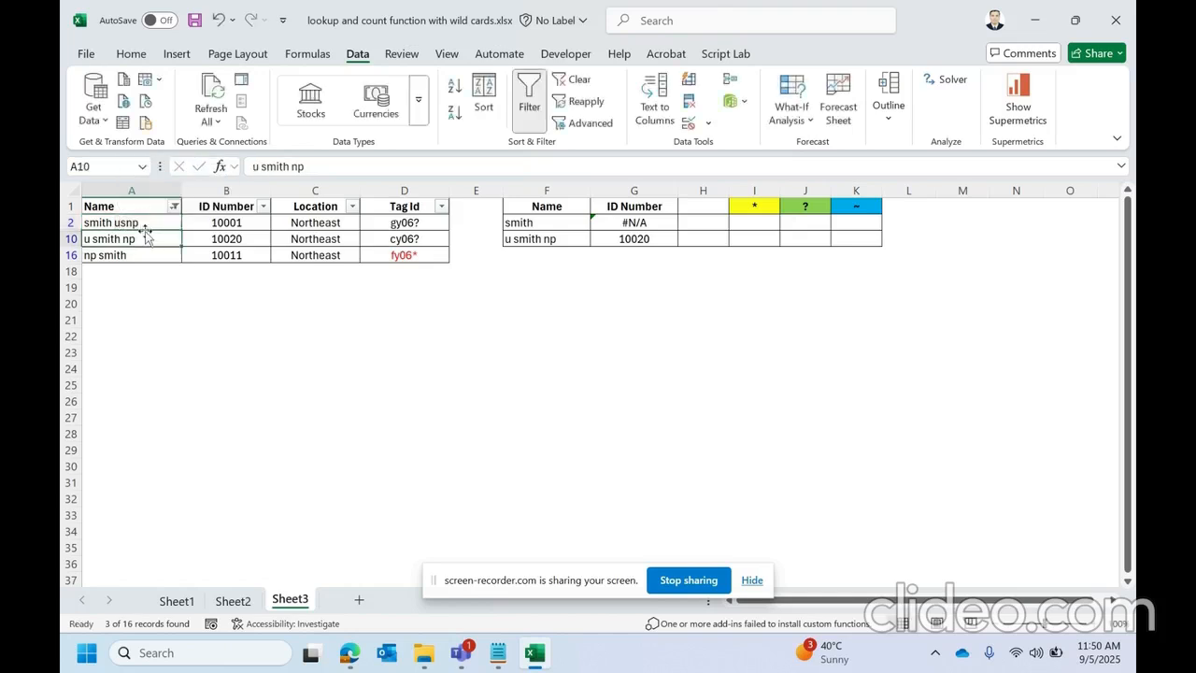
double_click(95, 238)
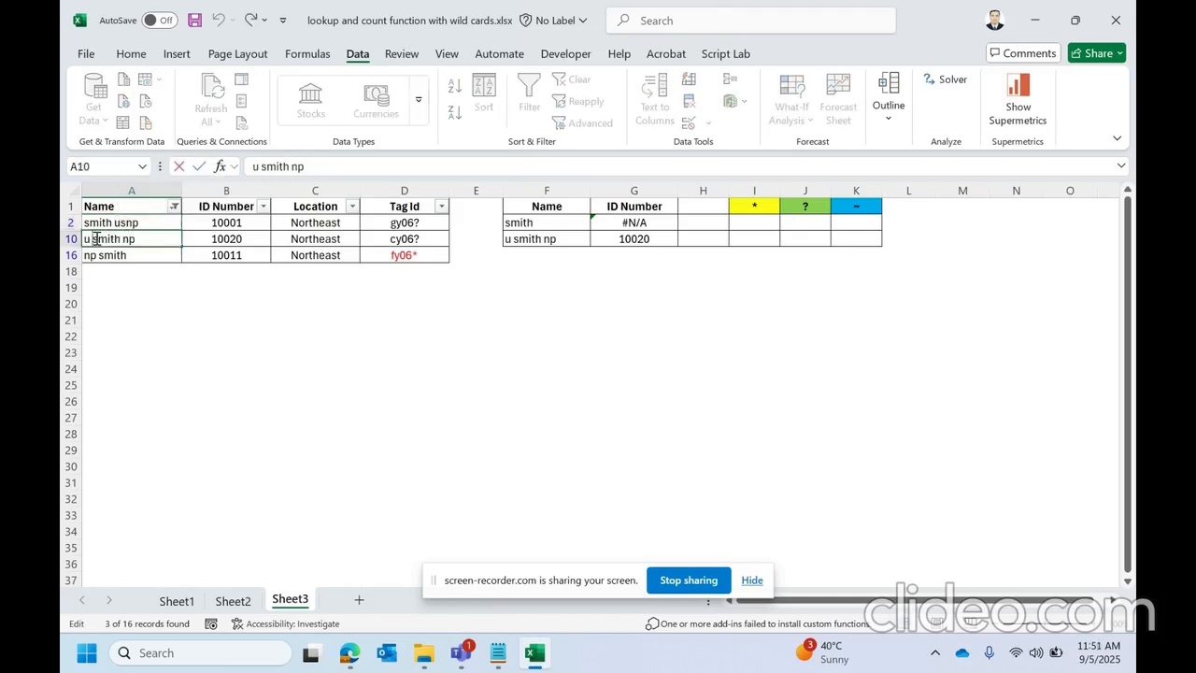
double_click(96, 238)
click(114, 239)
click(121, 255)
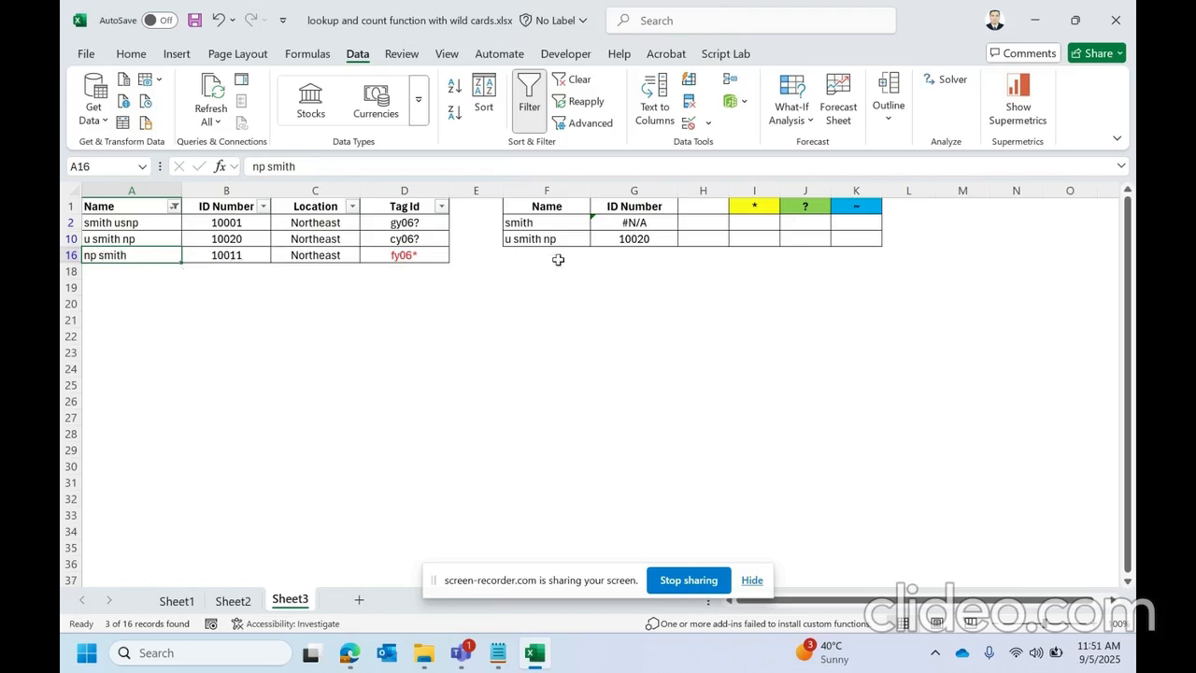
Step: Review the exact-match VLOOKUP in G2 against the filtered source names and the wildcard headers in I1:K1
click(612, 225)
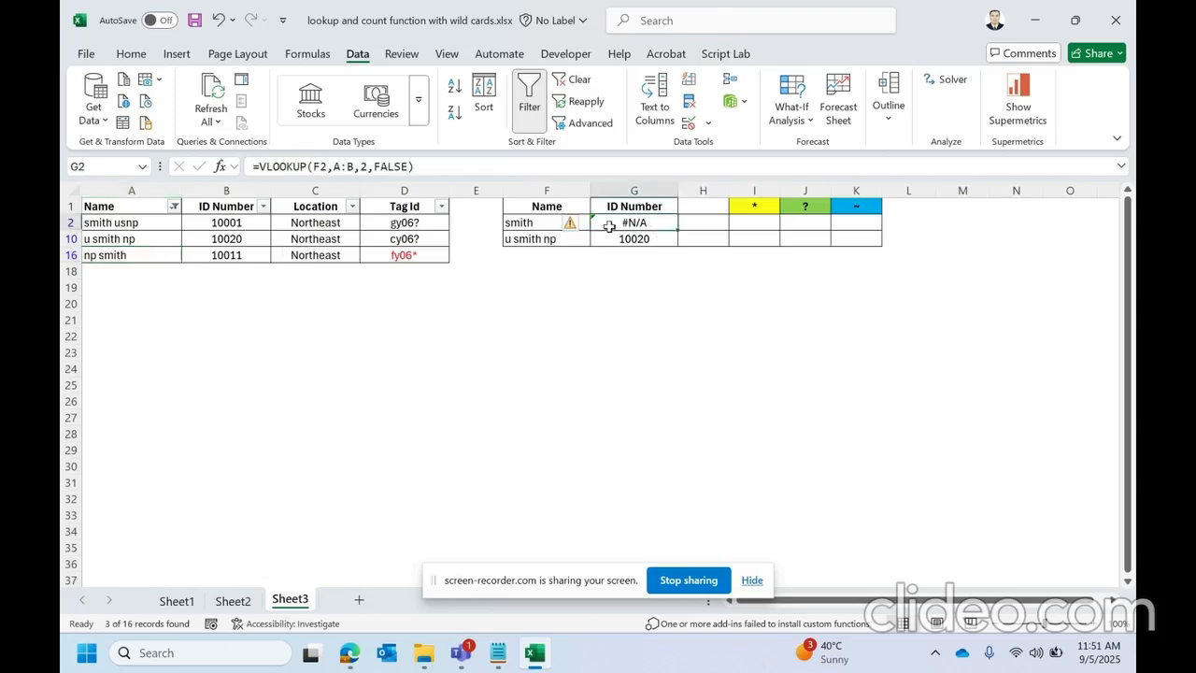
drag(112, 222, 131, 254)
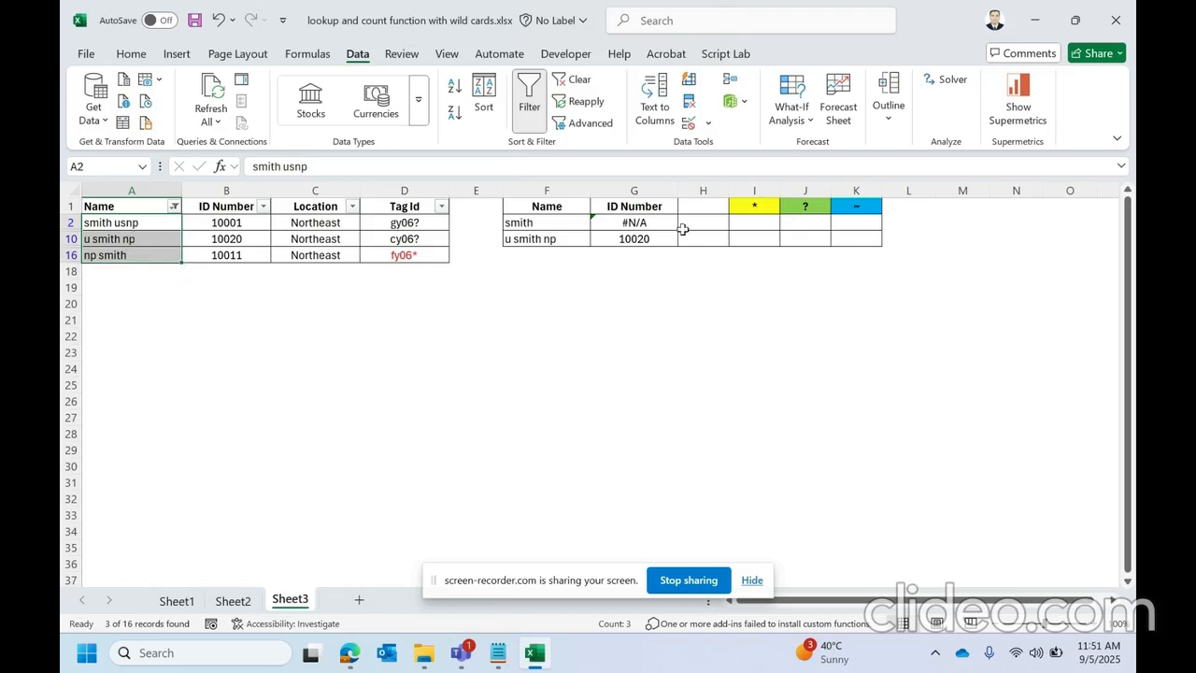
click(655, 225)
double_click(400, 167)
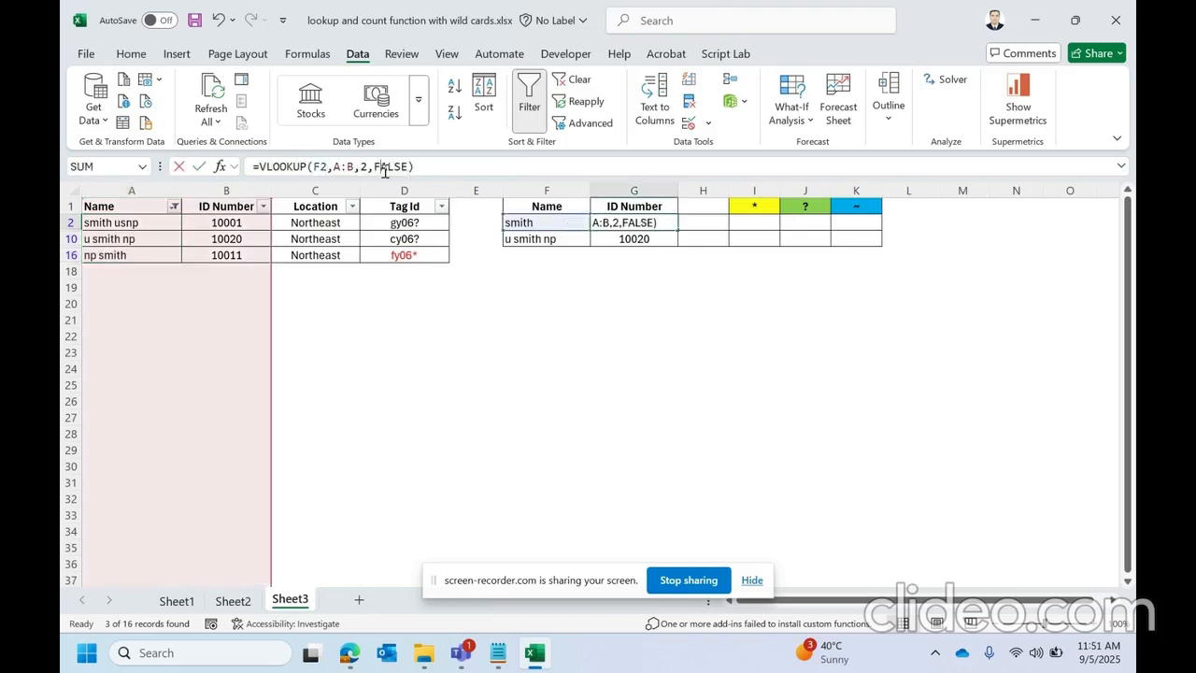
key(Escape)
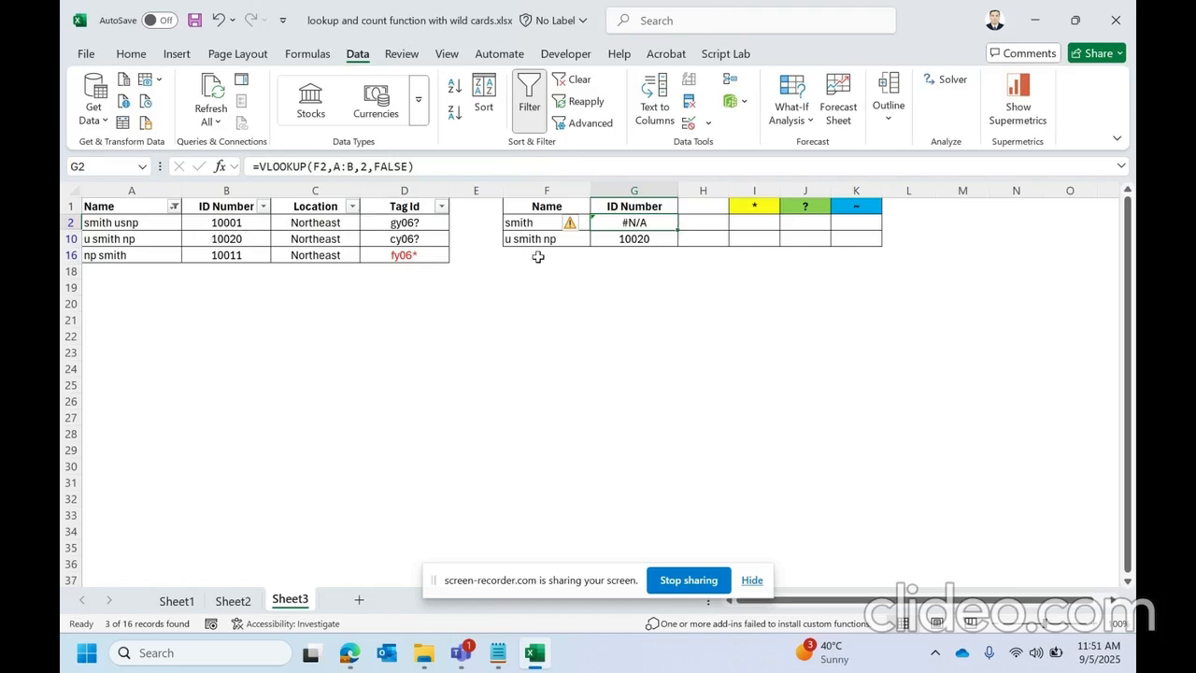
drag(763, 209, 868, 205)
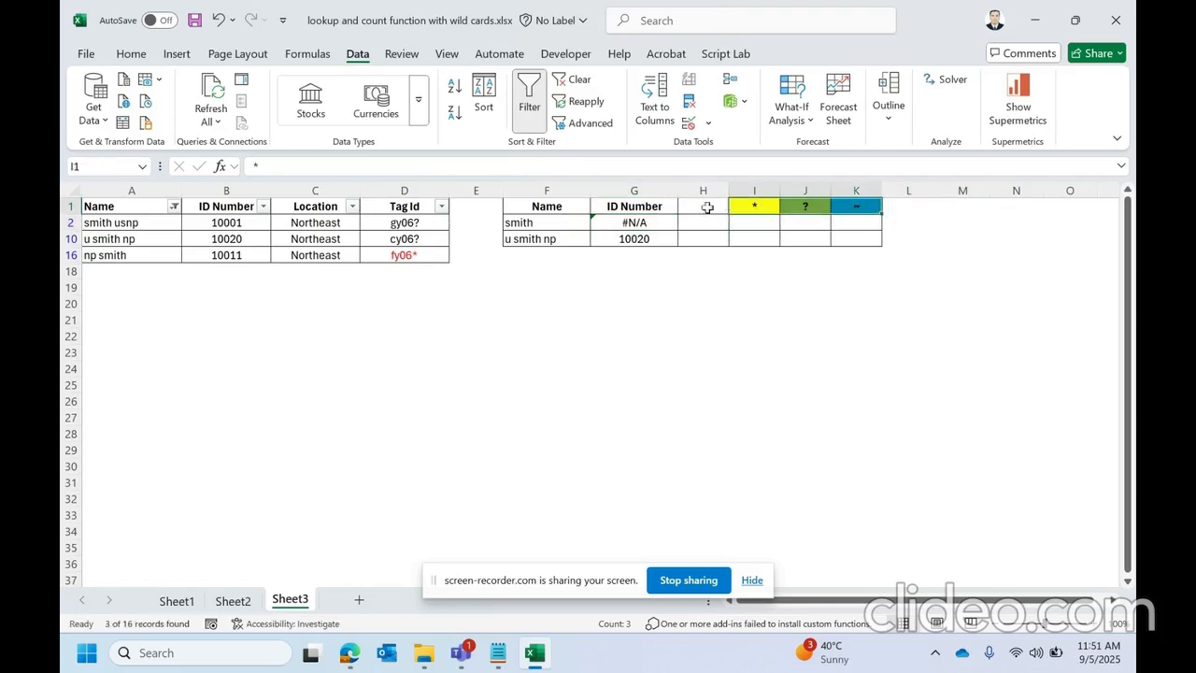
click(641, 222)
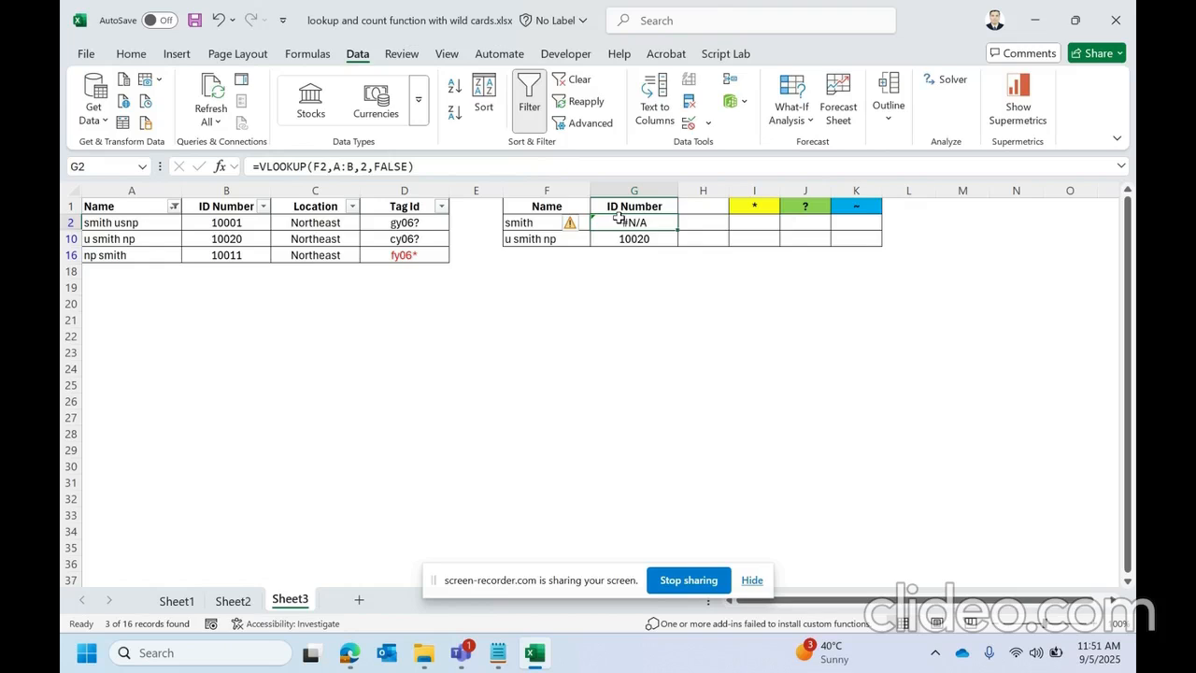
click(529, 224)
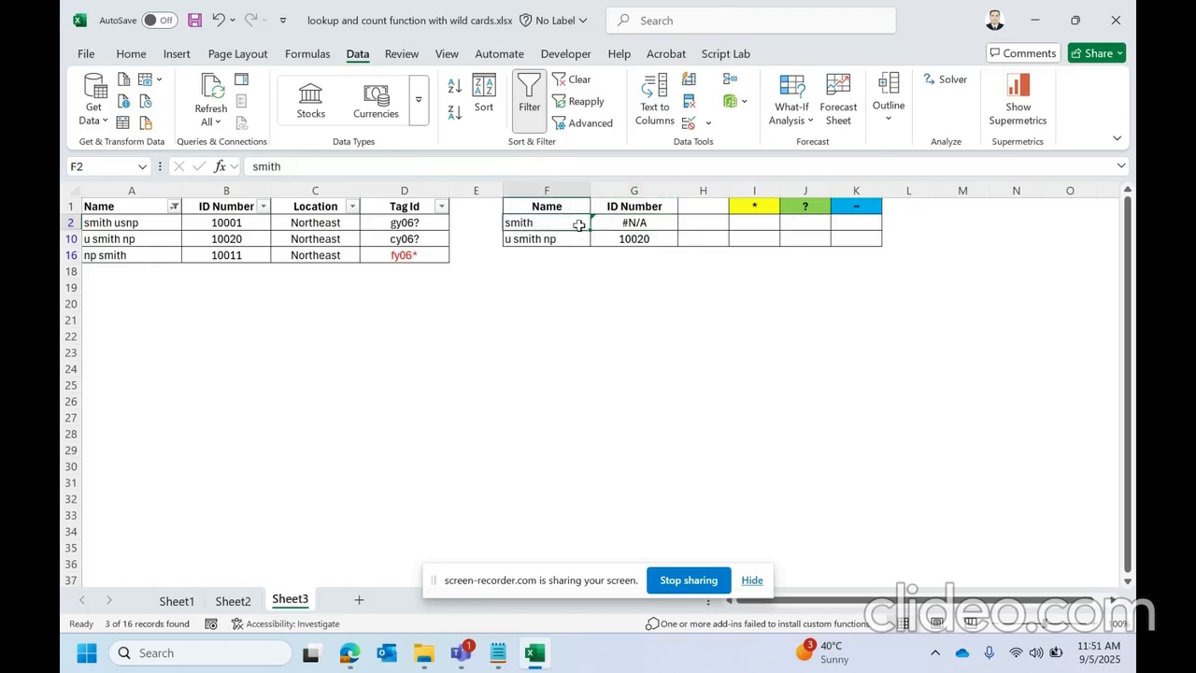
Step: Compare the ID numbers of the source names that begin or end with the F2 name, considering the asterisk wildcard in I1
click(155, 226)
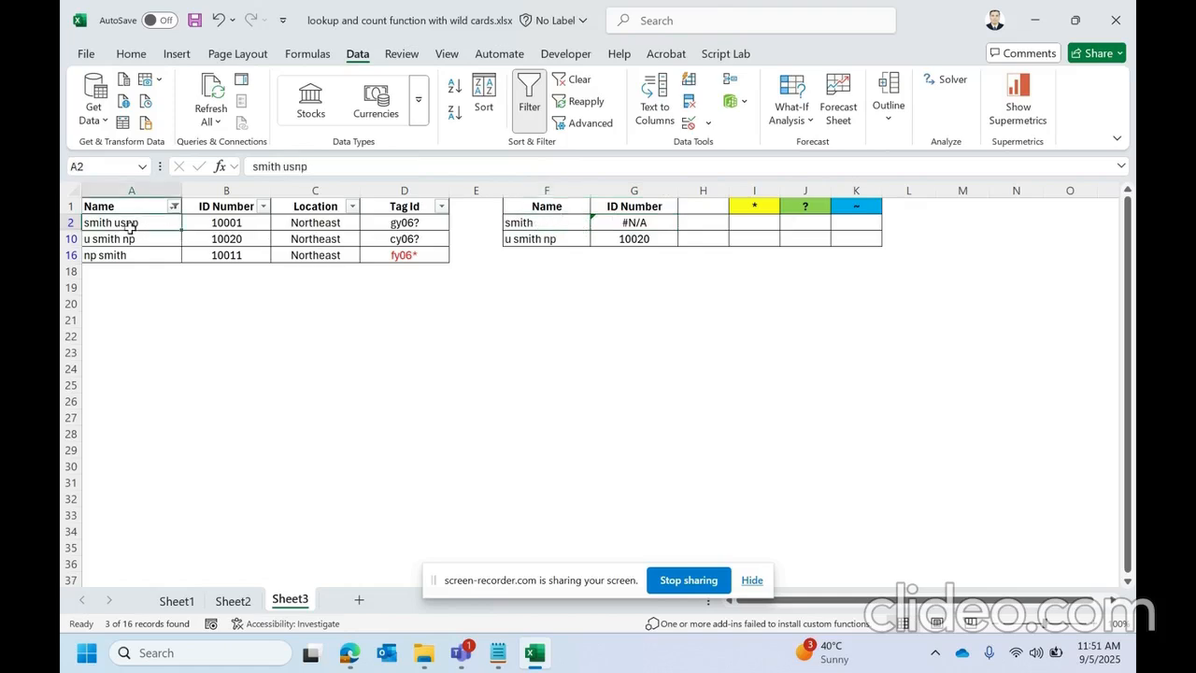
click(214, 222)
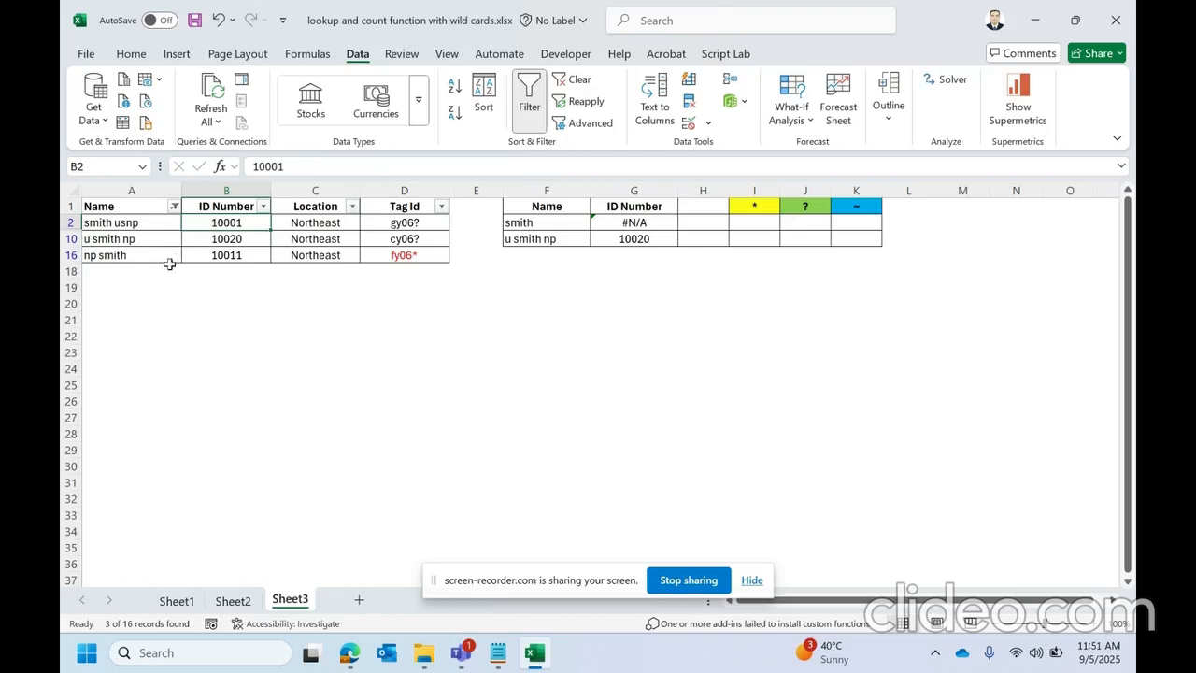
click(111, 257)
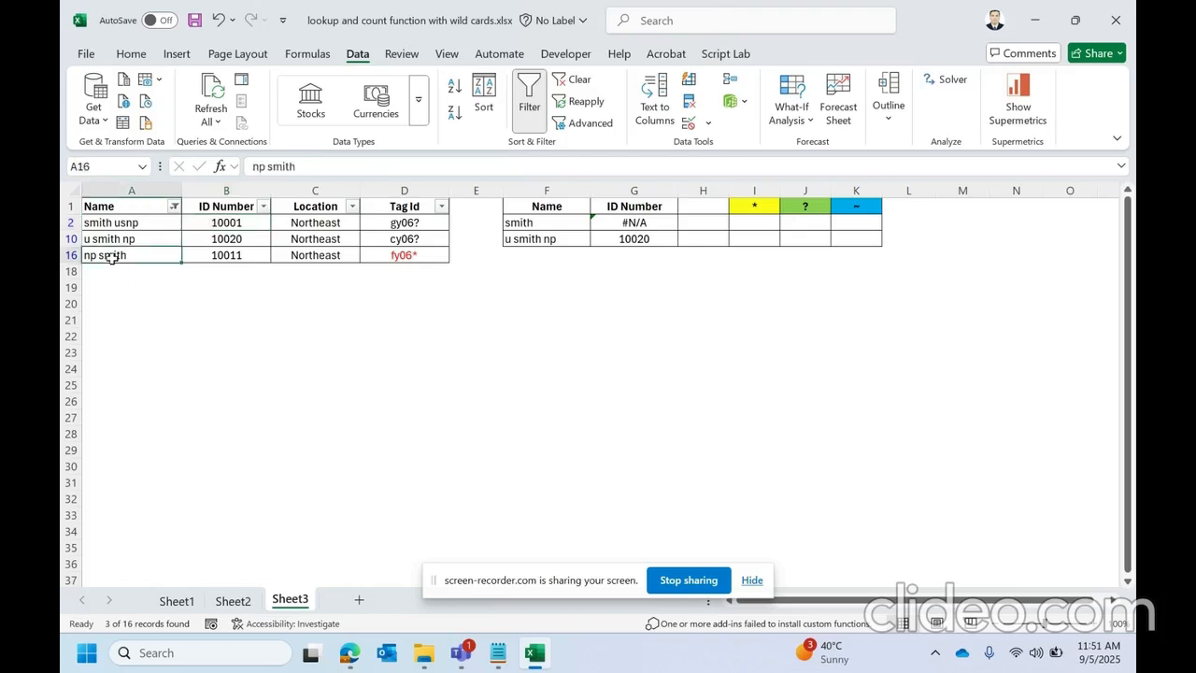
click(200, 253)
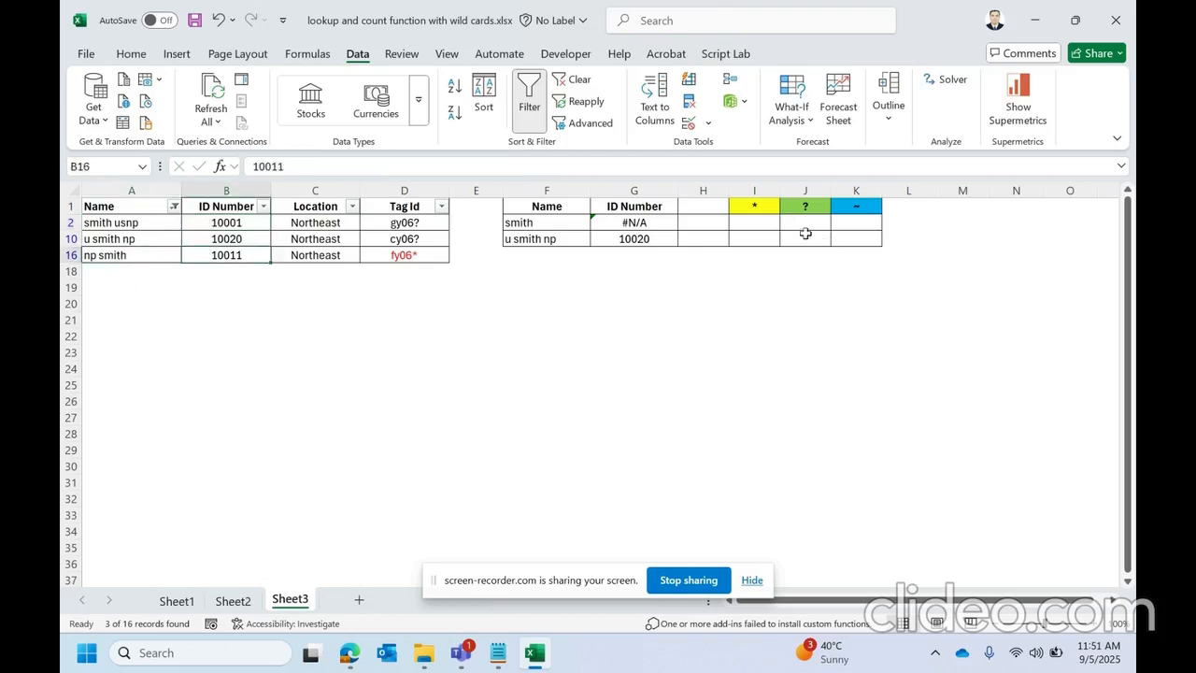
click(764, 211)
double_click(755, 206)
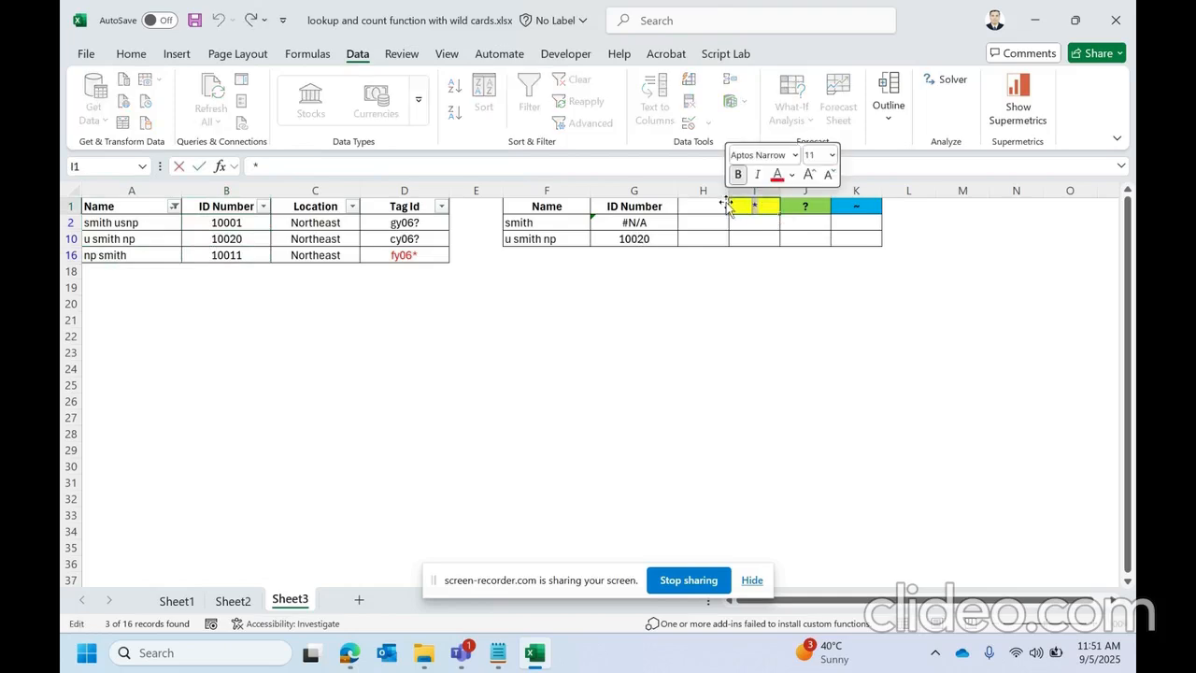
click(596, 230)
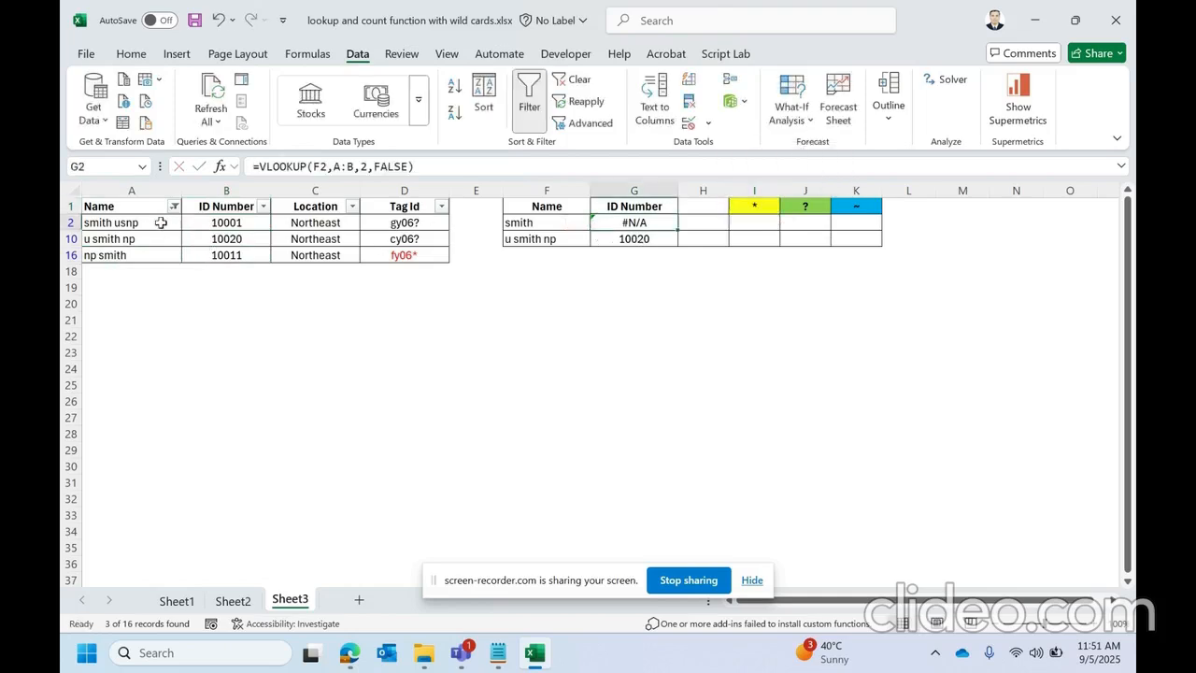
click(511, 226)
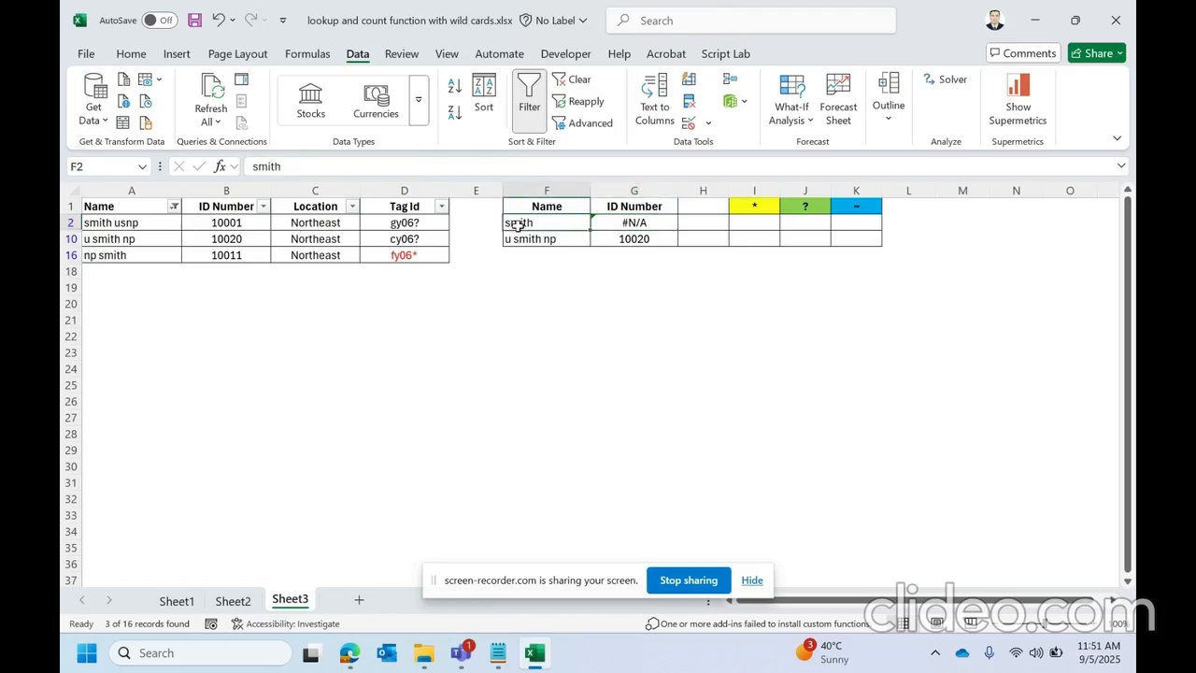
click(150, 255)
click(260, 258)
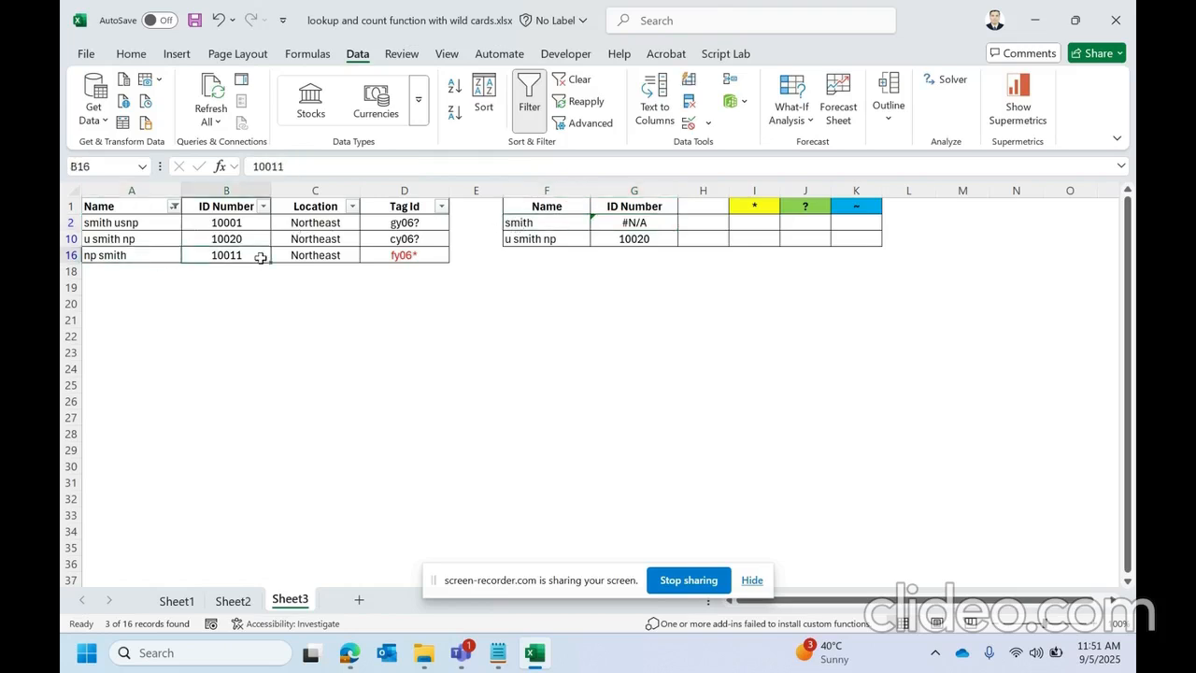
click(138, 254)
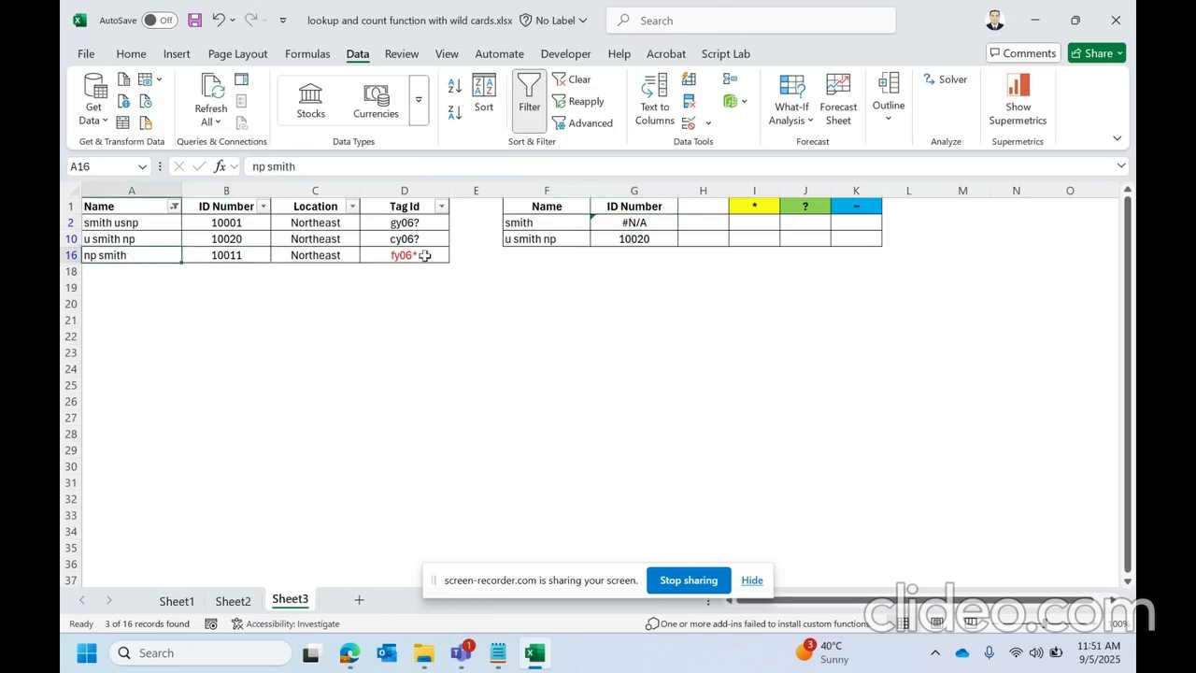
click(758, 204)
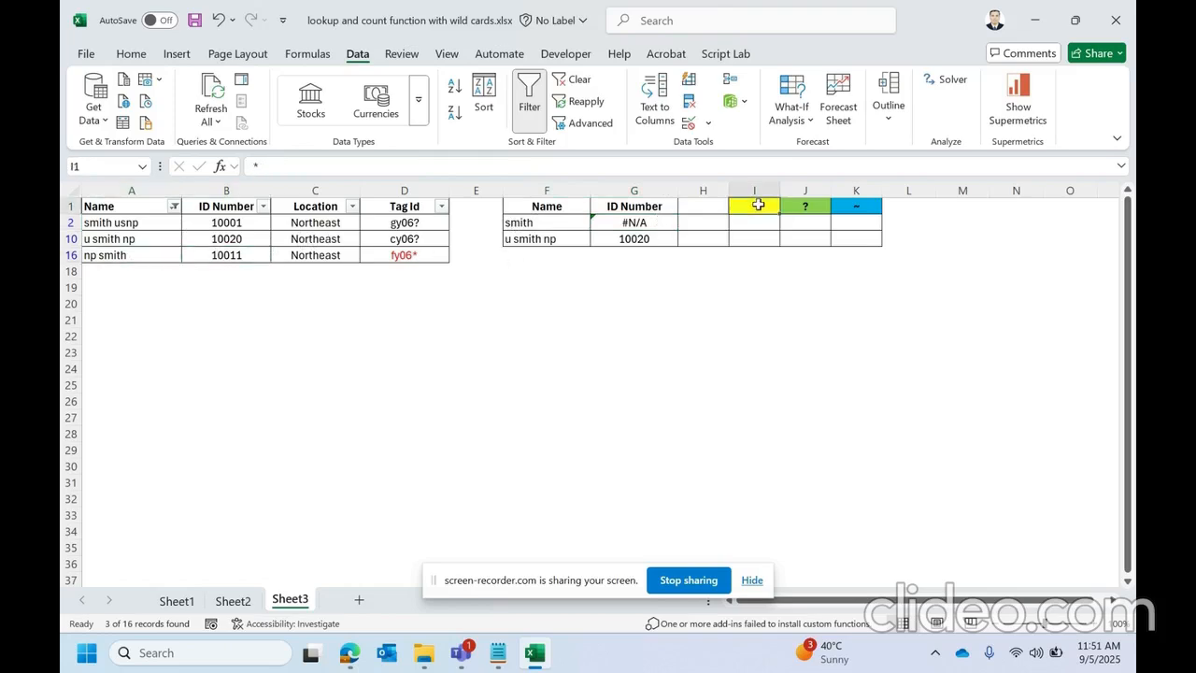
double_click(250, 254)
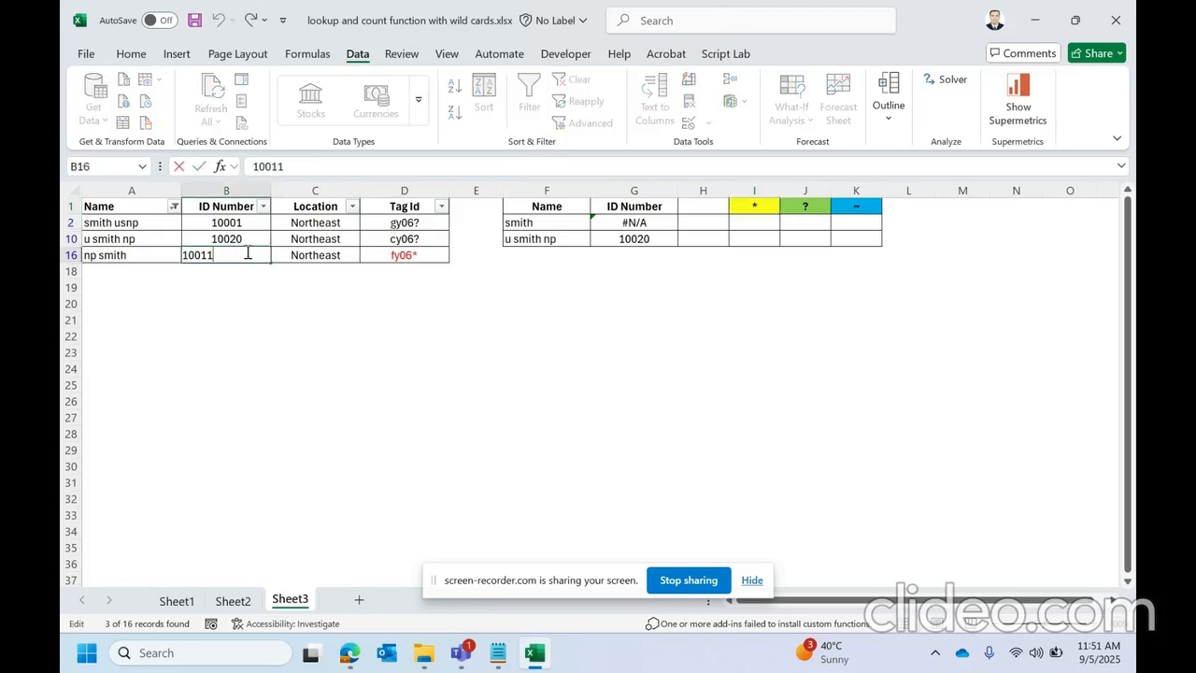
click(547, 239)
click(628, 225)
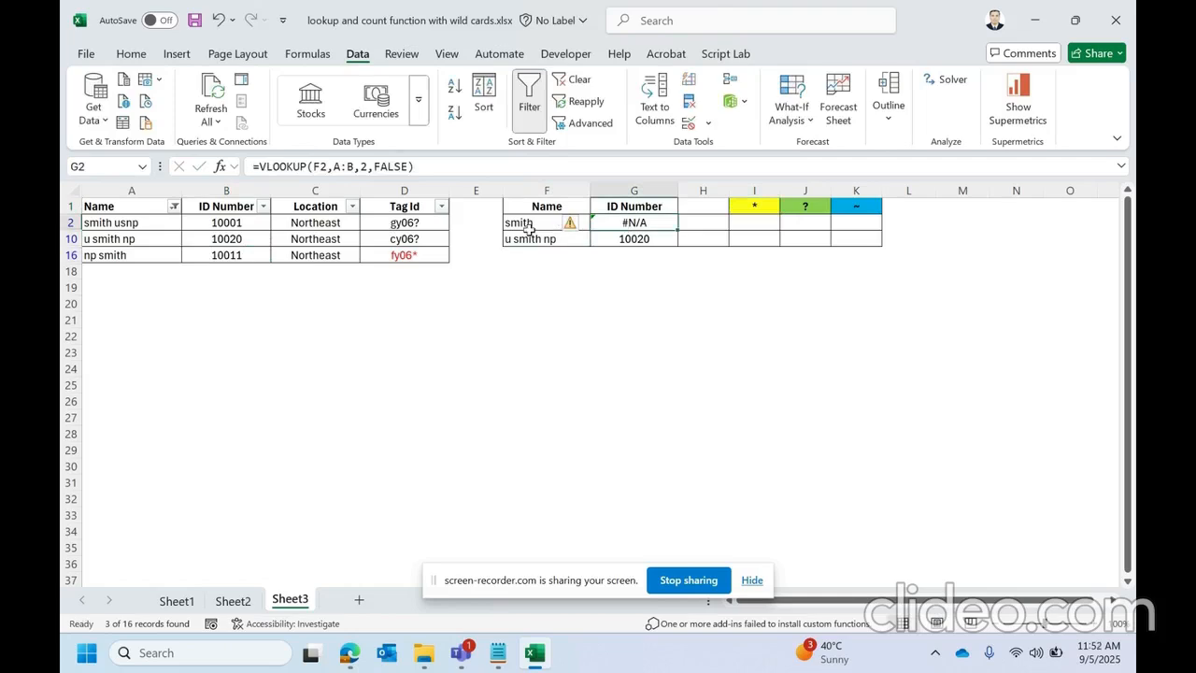
click(210, 219)
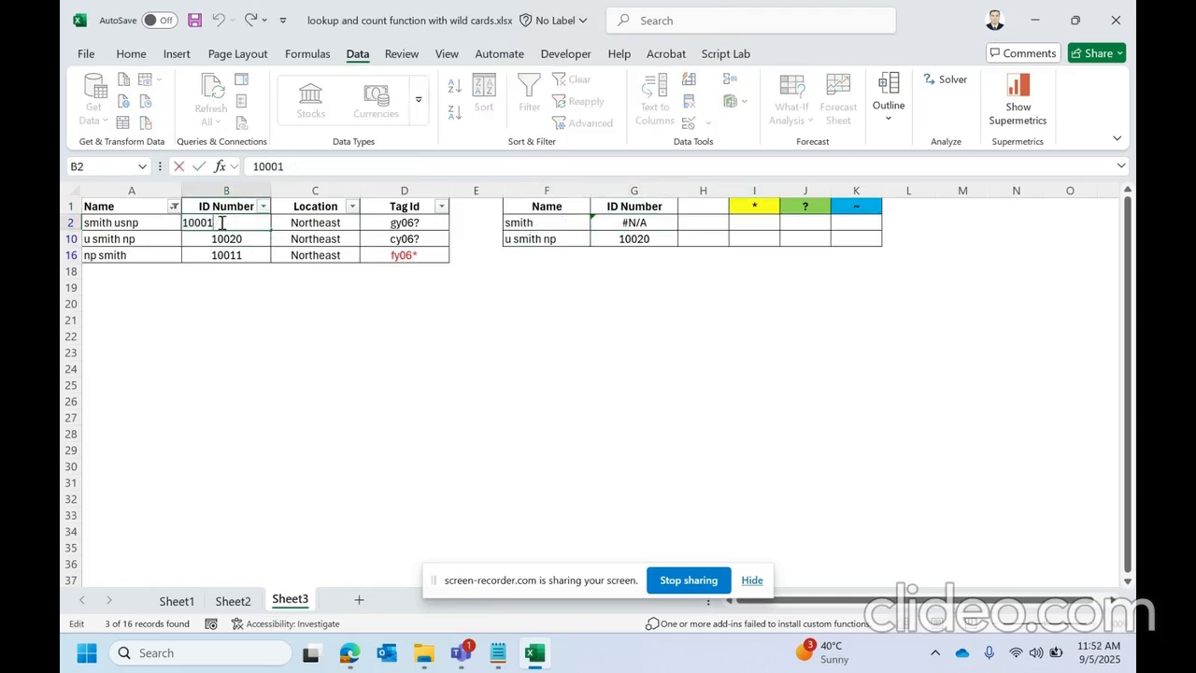
Step: Append an asterisk wildcard to the lookup value in G2, making the formula =VLOOKUP(F2&"*",A:B,2,FALSE)
click(758, 235)
click(664, 228)
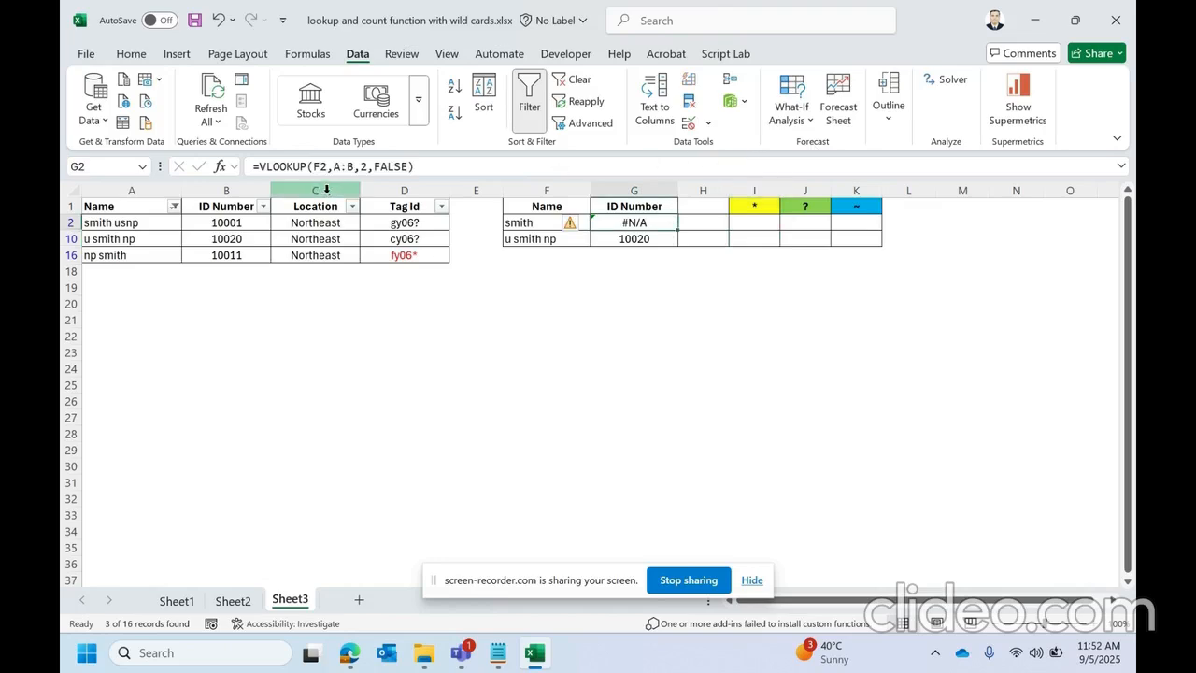
click(327, 167)
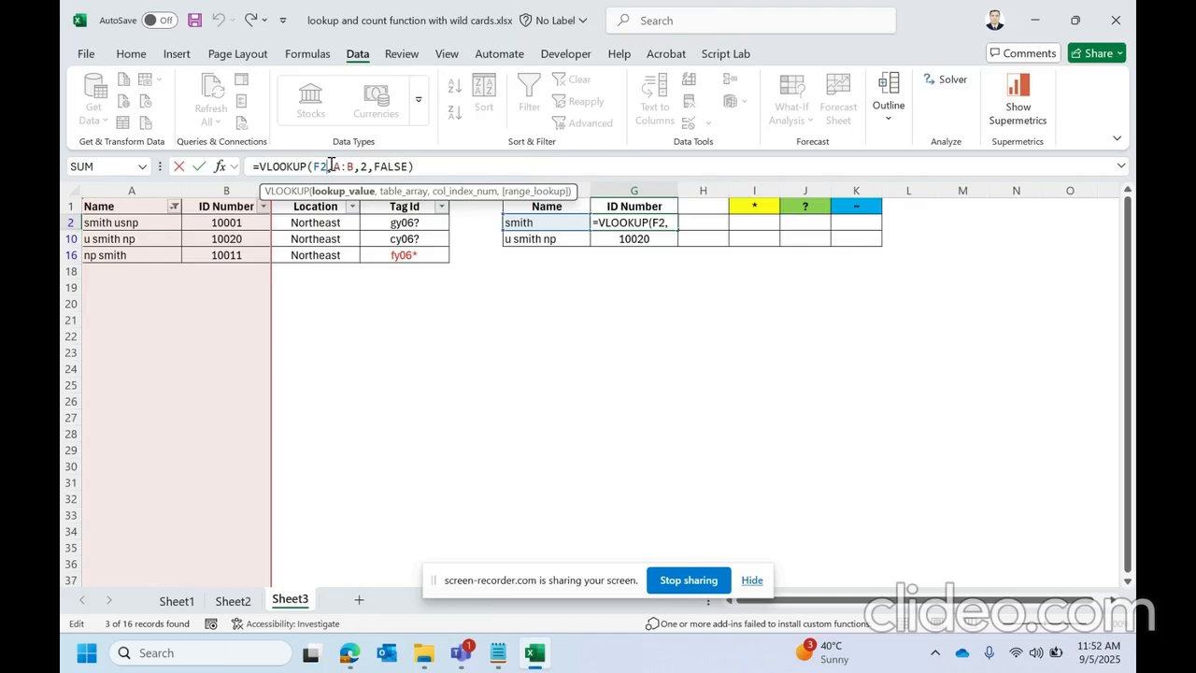
text(&"")
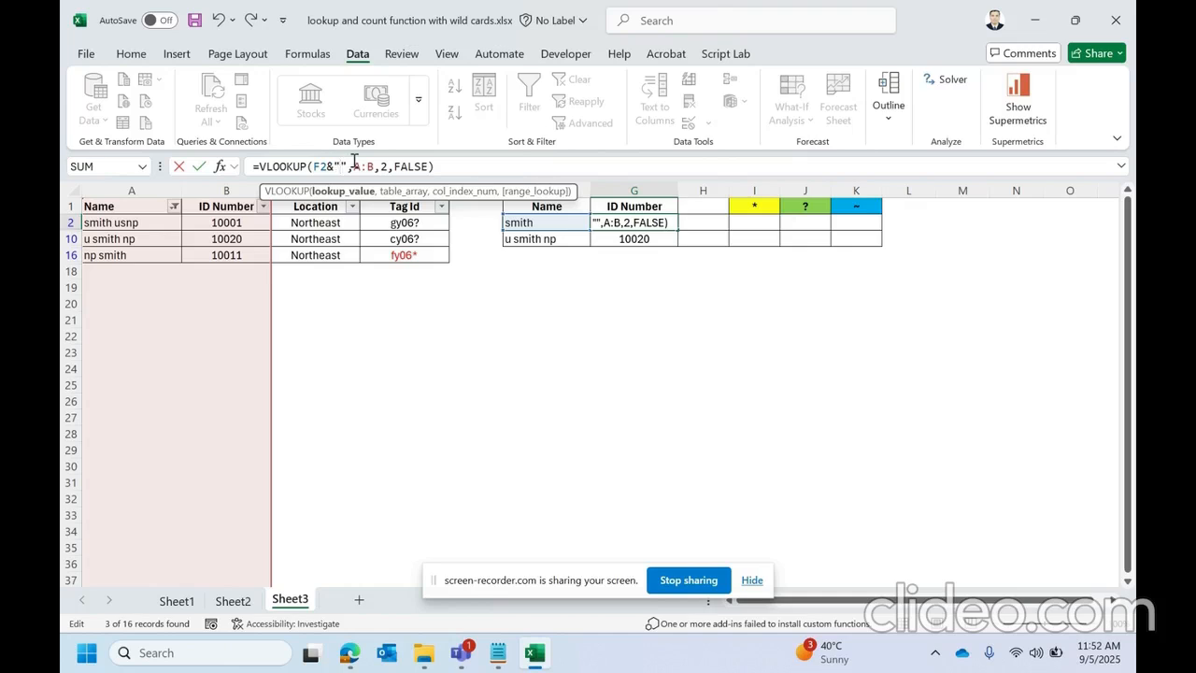
text(*)
key(Return)
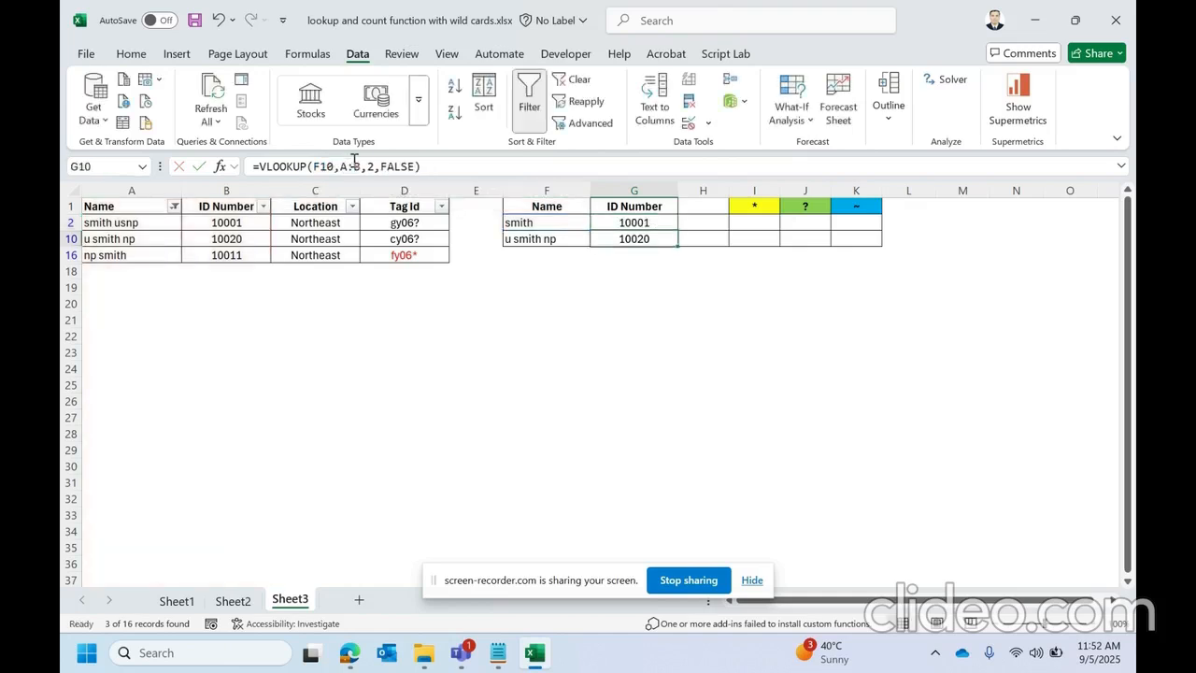
Step: Compare the ID number returned in G2 with the source row whose name begins with the lookup name
click(624, 222)
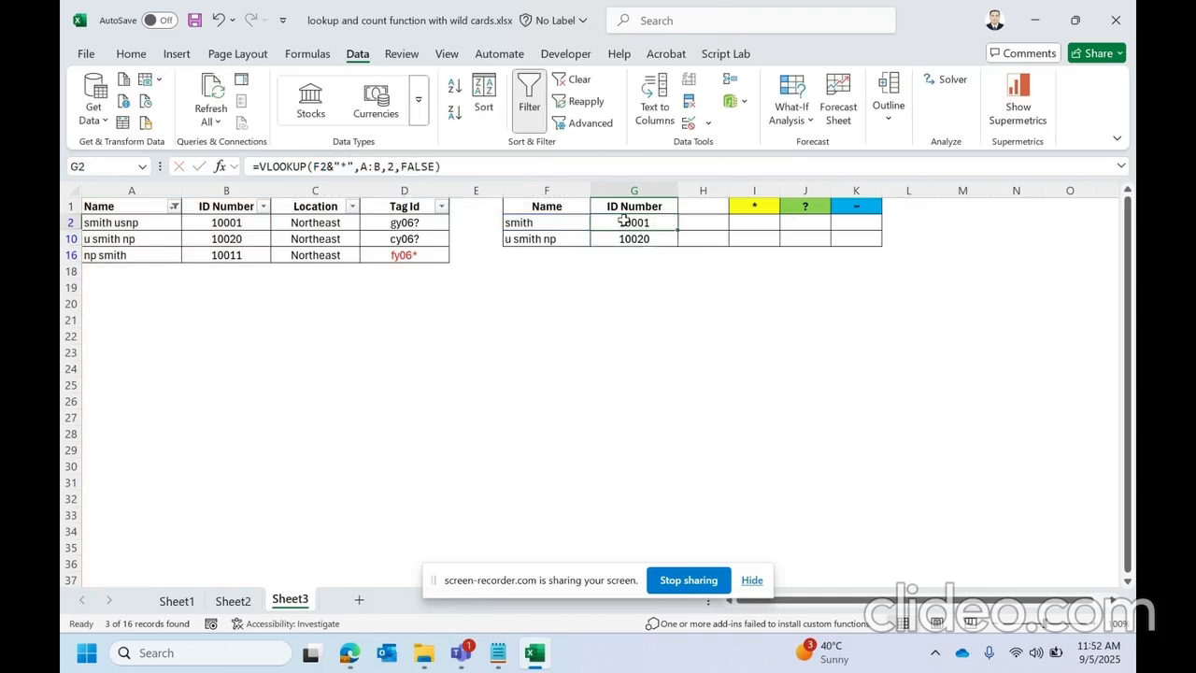
click(154, 225)
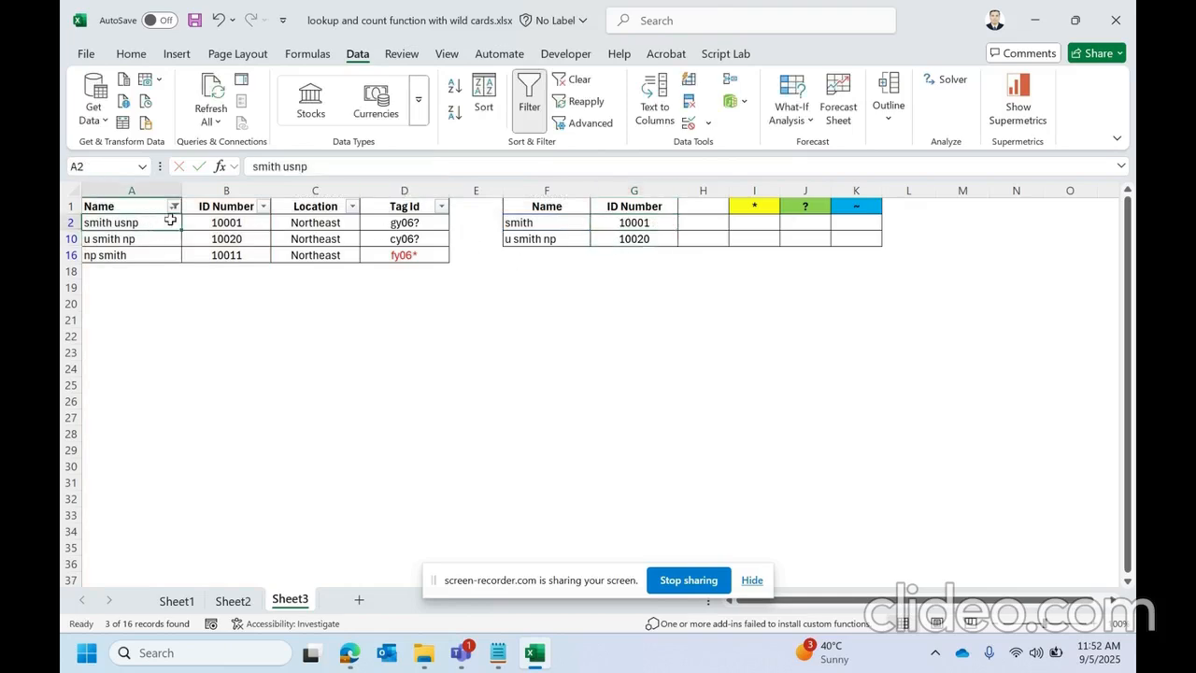
click(670, 222)
click(257, 224)
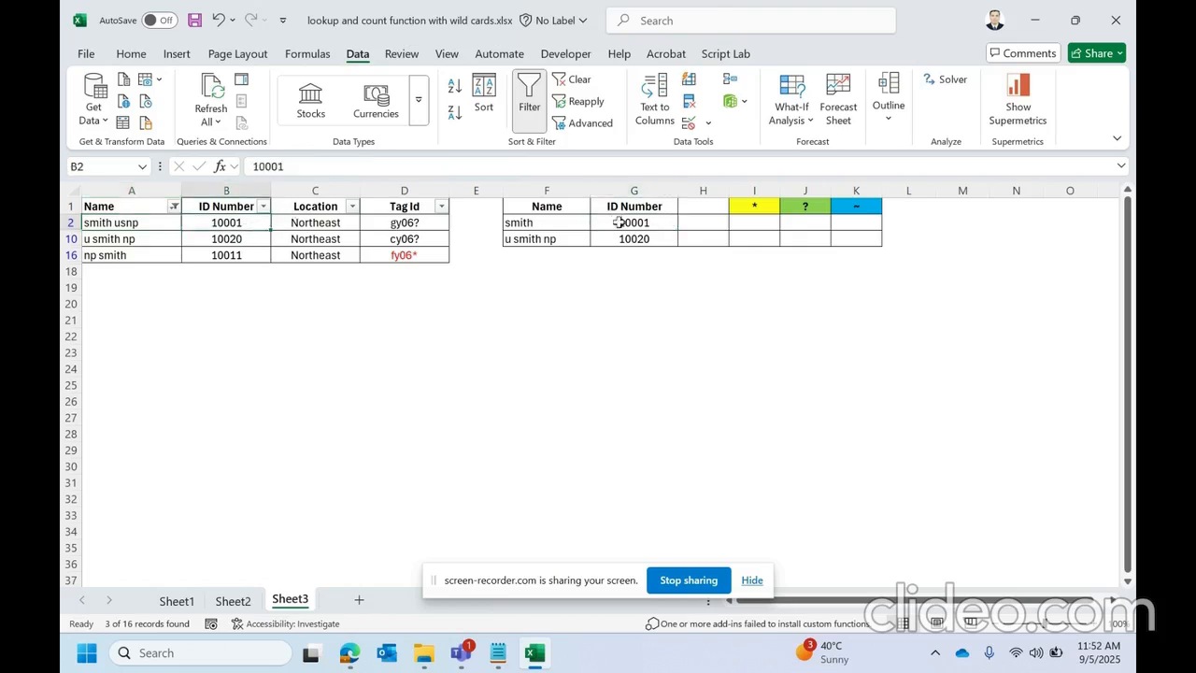
click(641, 238)
click(166, 255)
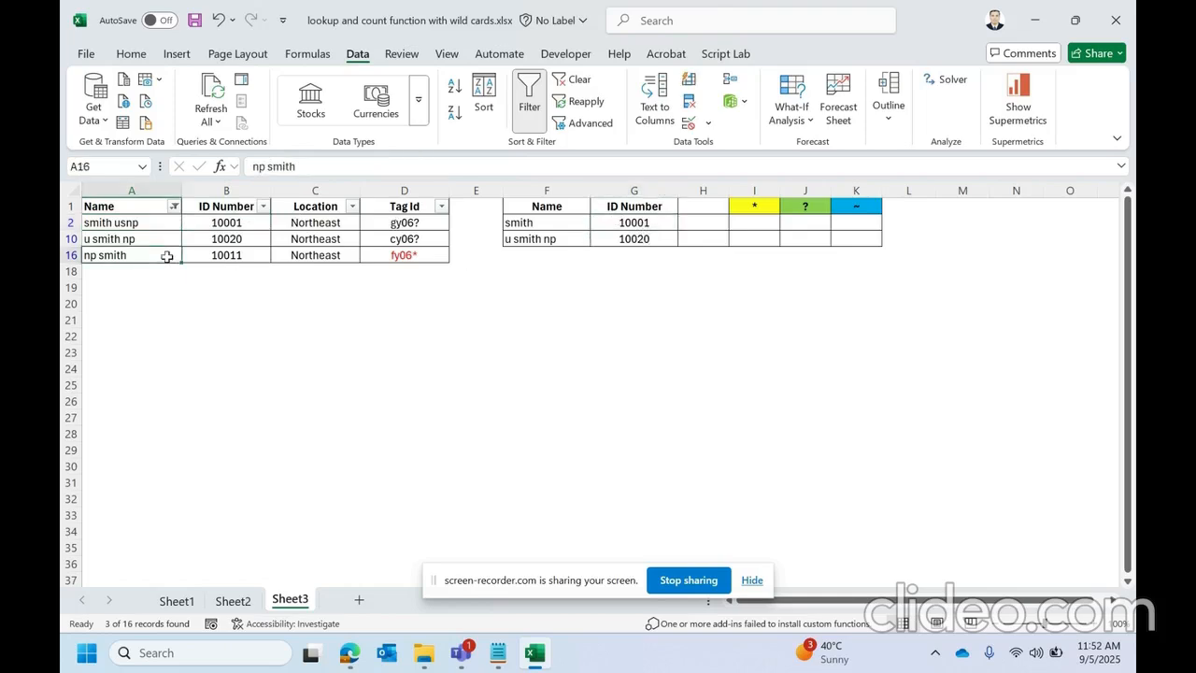
Step: Move the asterisk wildcard before the lookup value in G2, making the formula =VLOOKUP("*"&F2,A:B,2,FALSE)
click(602, 220)
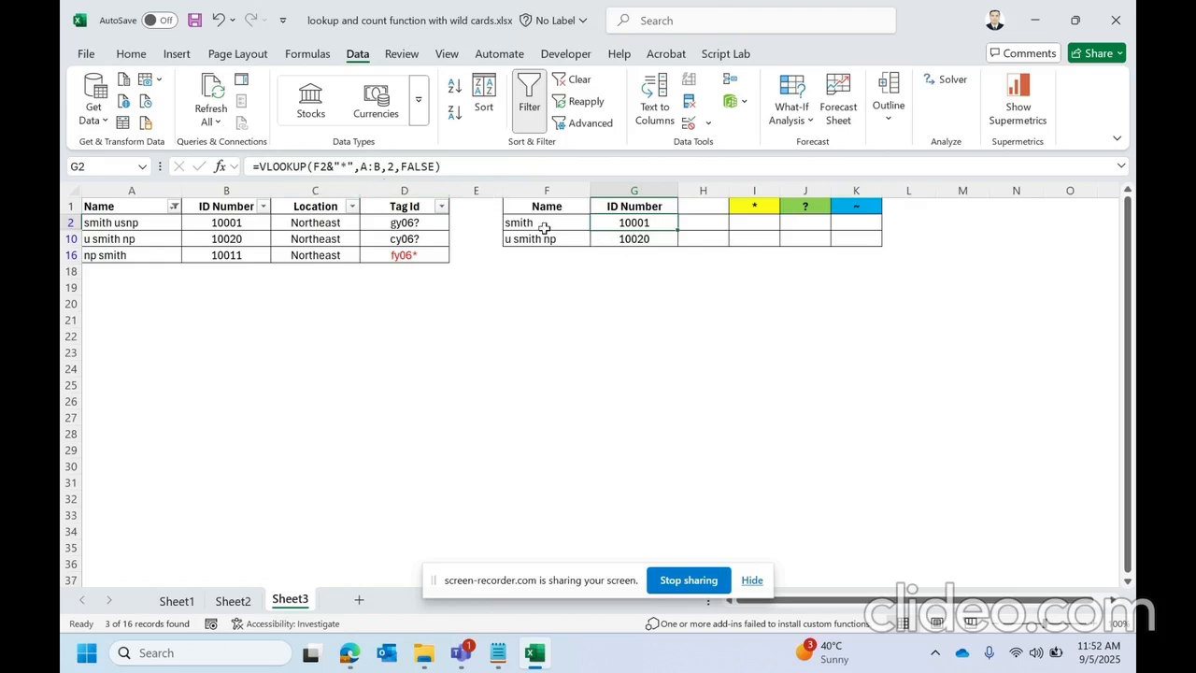
click(356, 166)
key(BackSpace)
key(BackSpace)
key(BackSpace)
key(BackSpace)
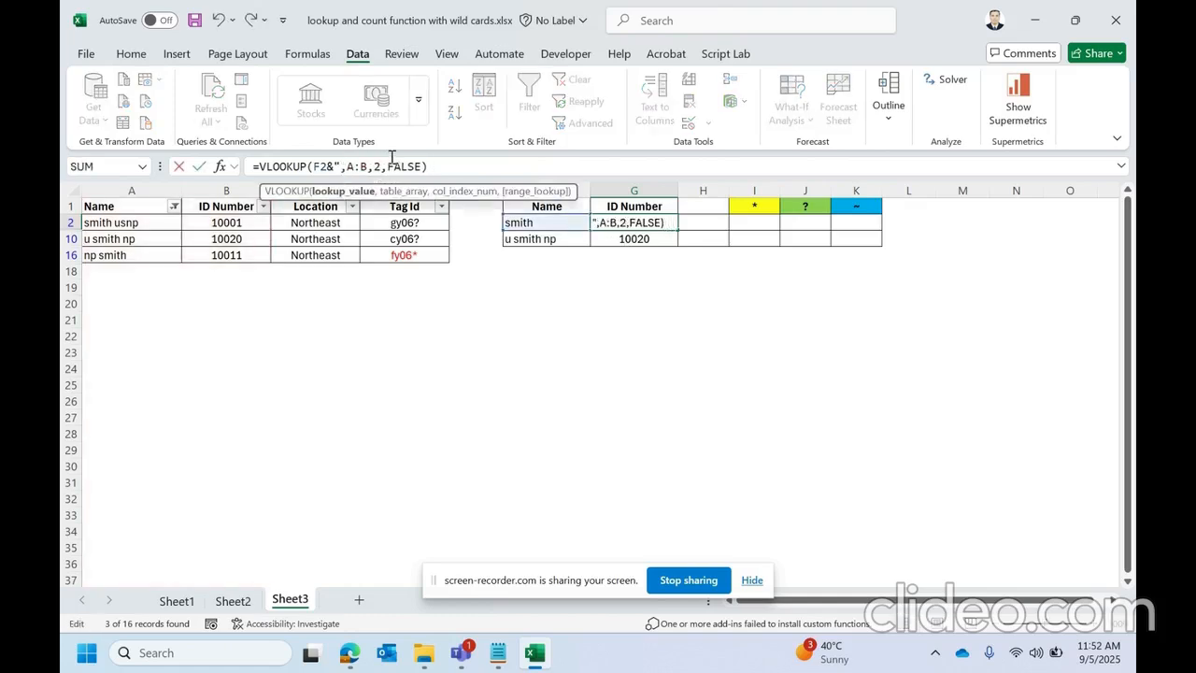
click(317, 167)
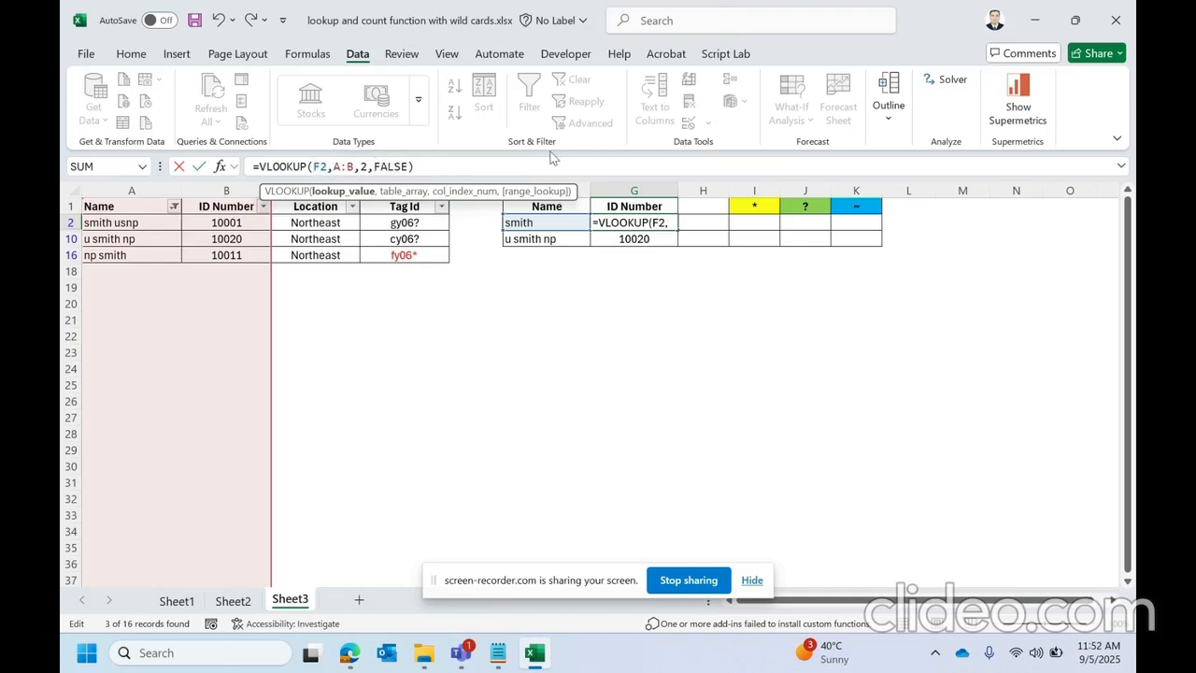
text("")
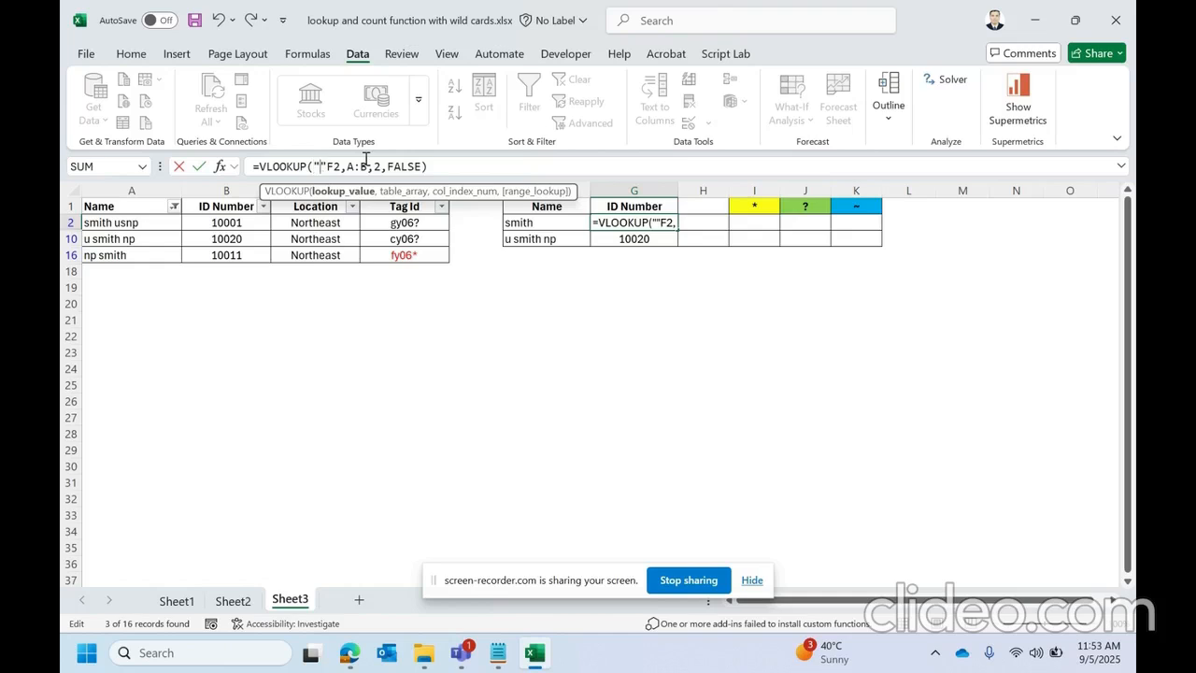
text(*)
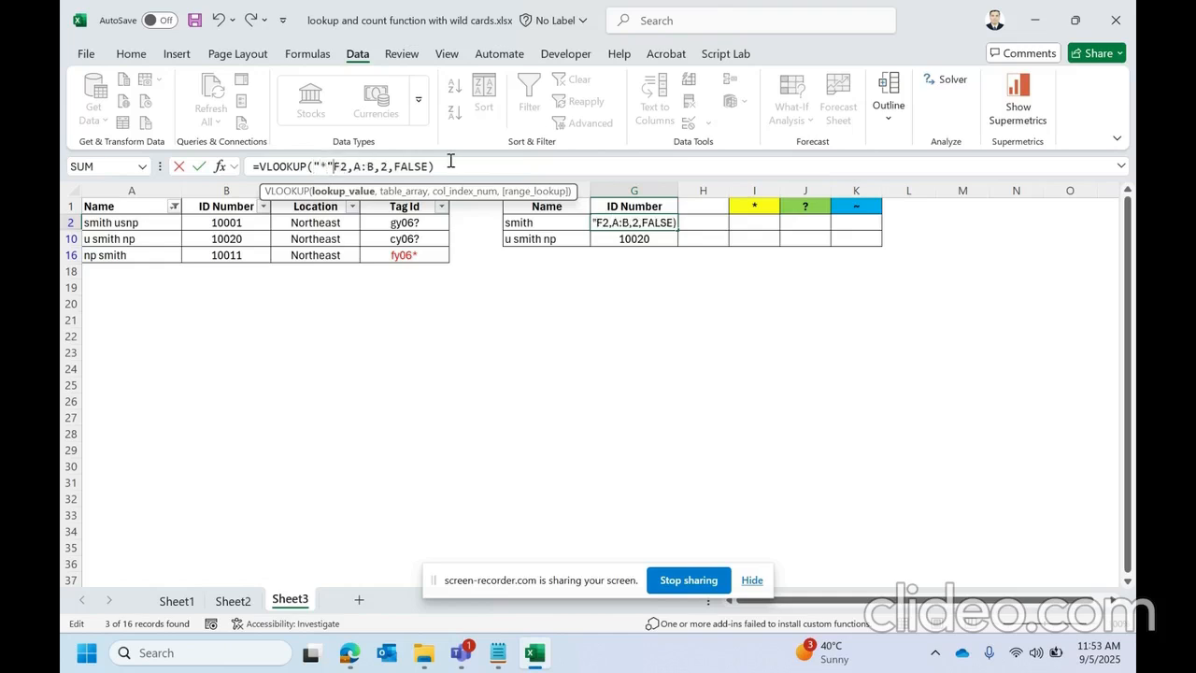
text(&)
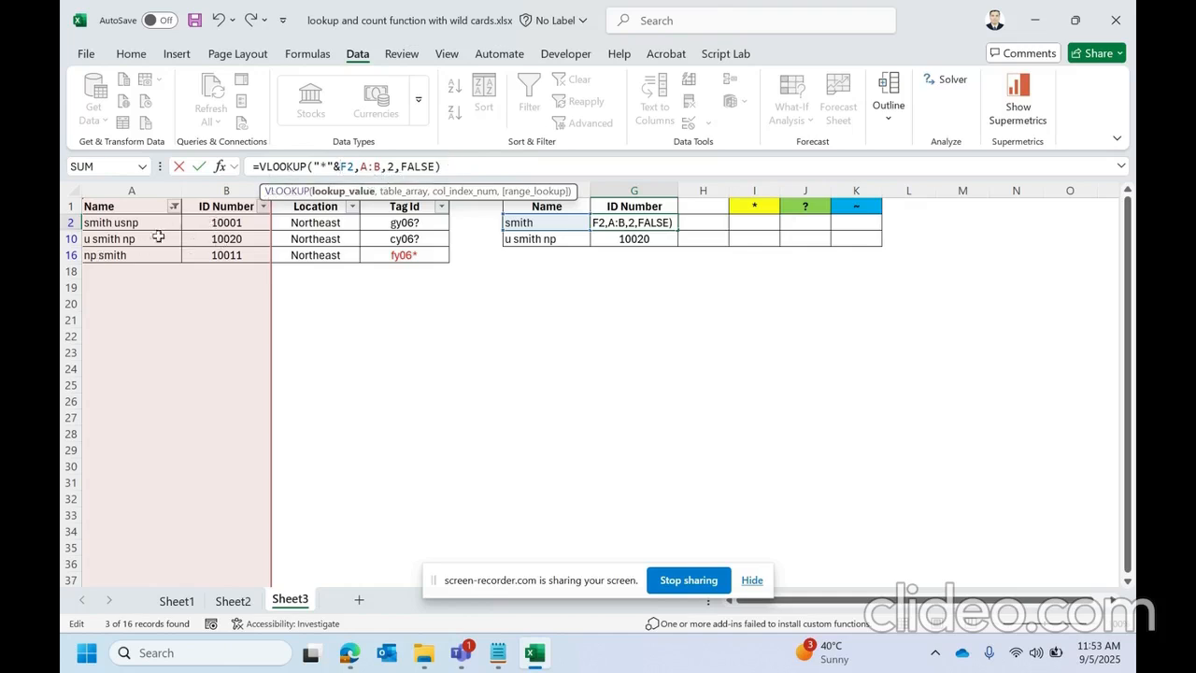
key(Return)
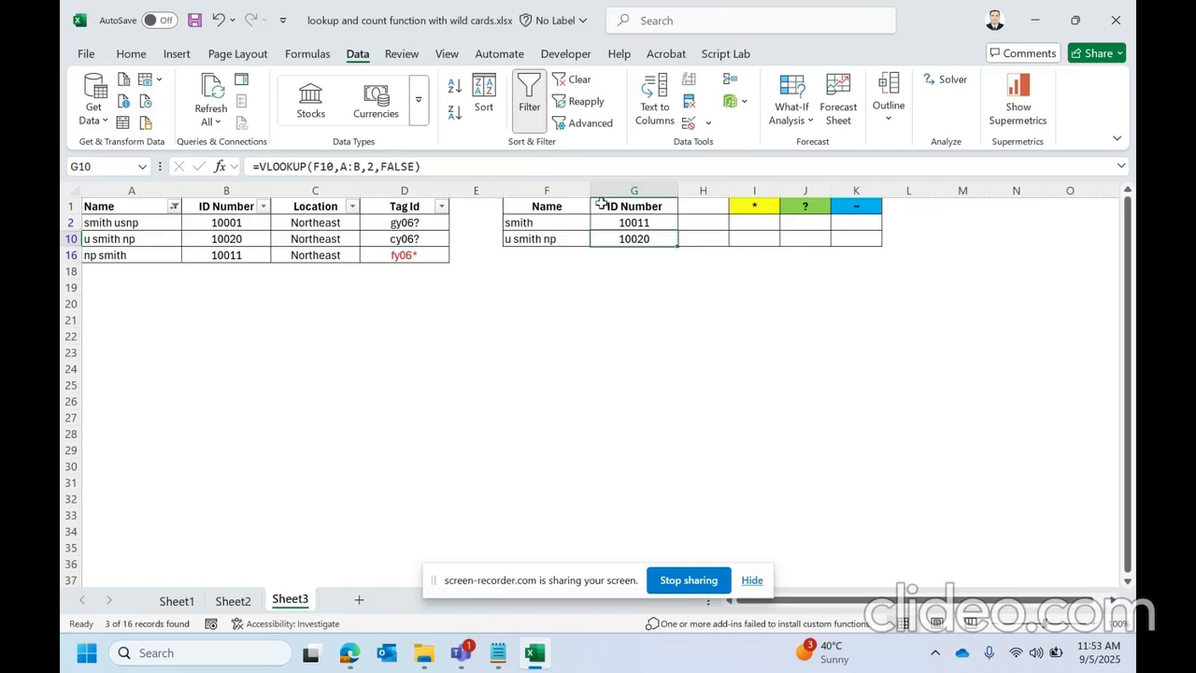
Step: Compare the ID number in G2 with the source row whose name ends with the lookup name, and note the wildcard in I1
click(622, 221)
drag(120, 256, 225, 255)
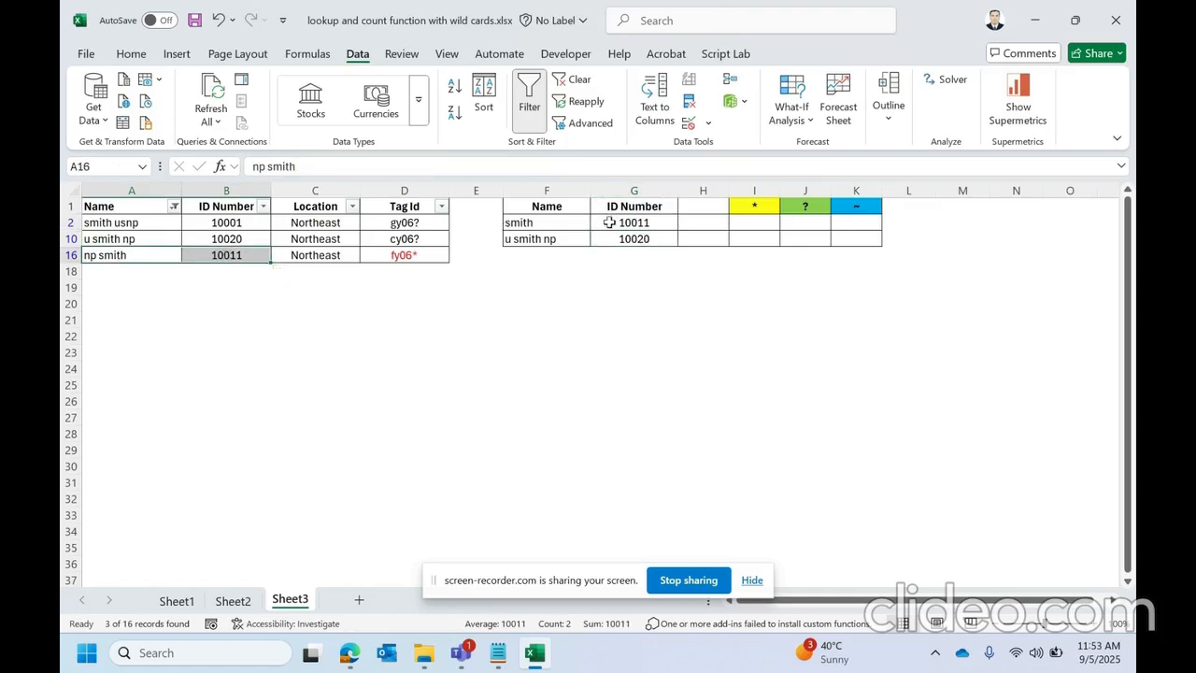
click(766, 213)
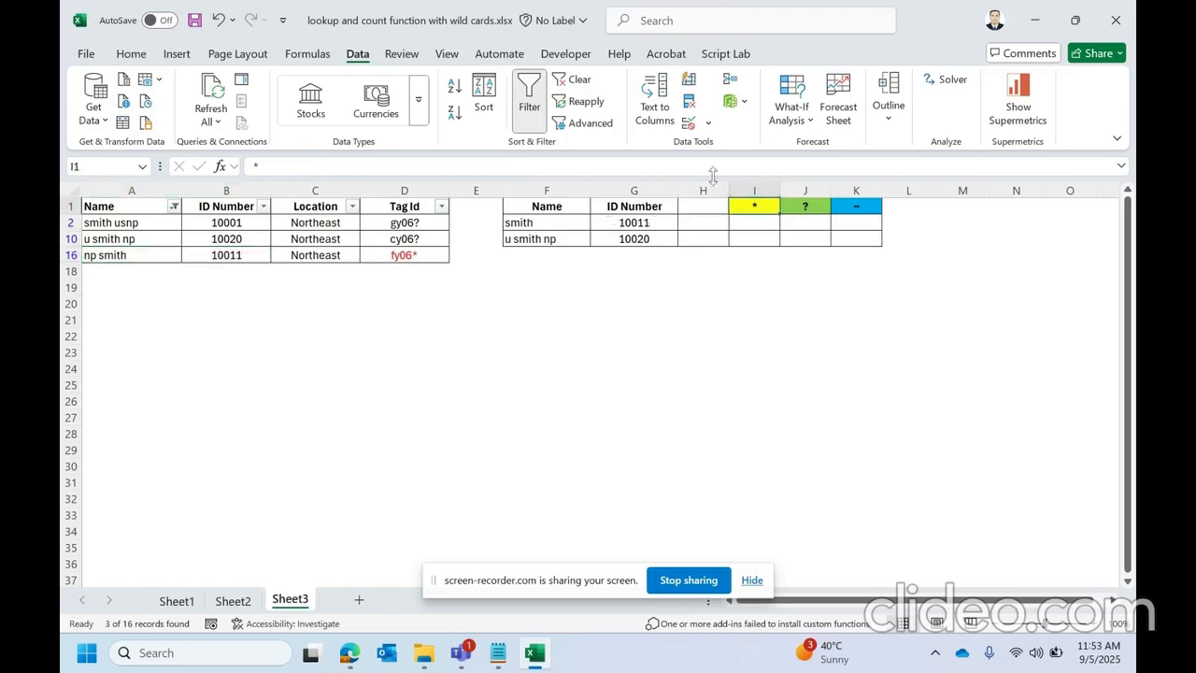
Step: Clear the source table's filter and filter the Name column by the asterisk wildcard (*) alone
click(585, 81)
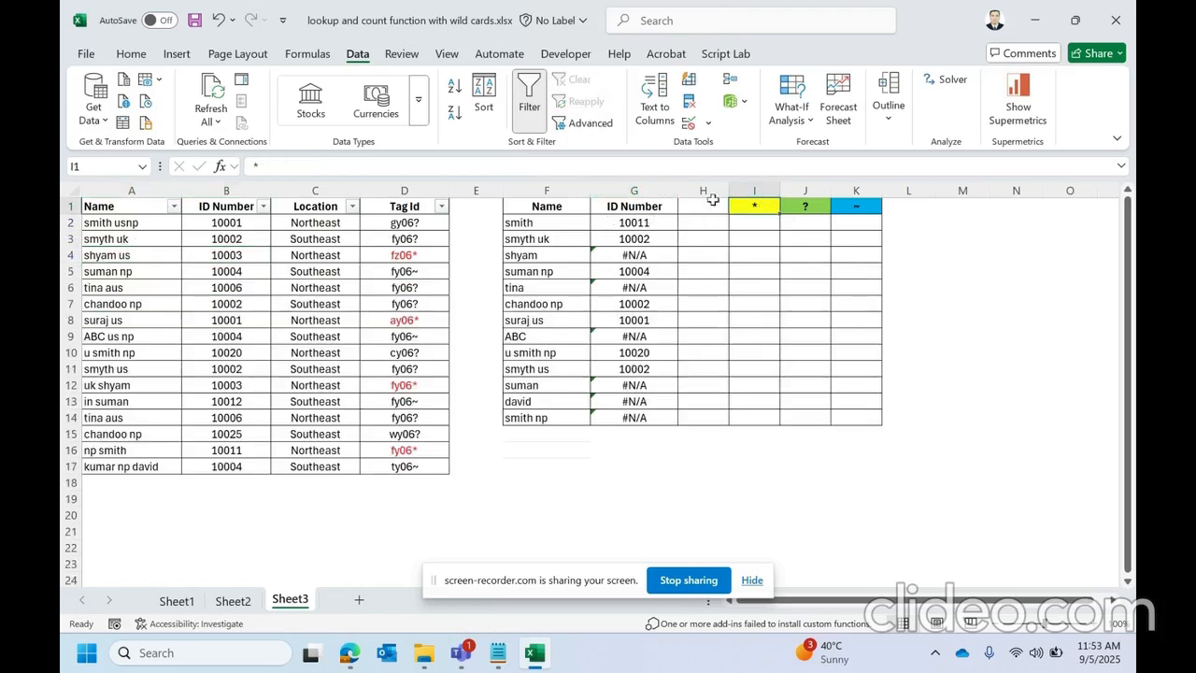
click(174, 205)
click(260, 365)
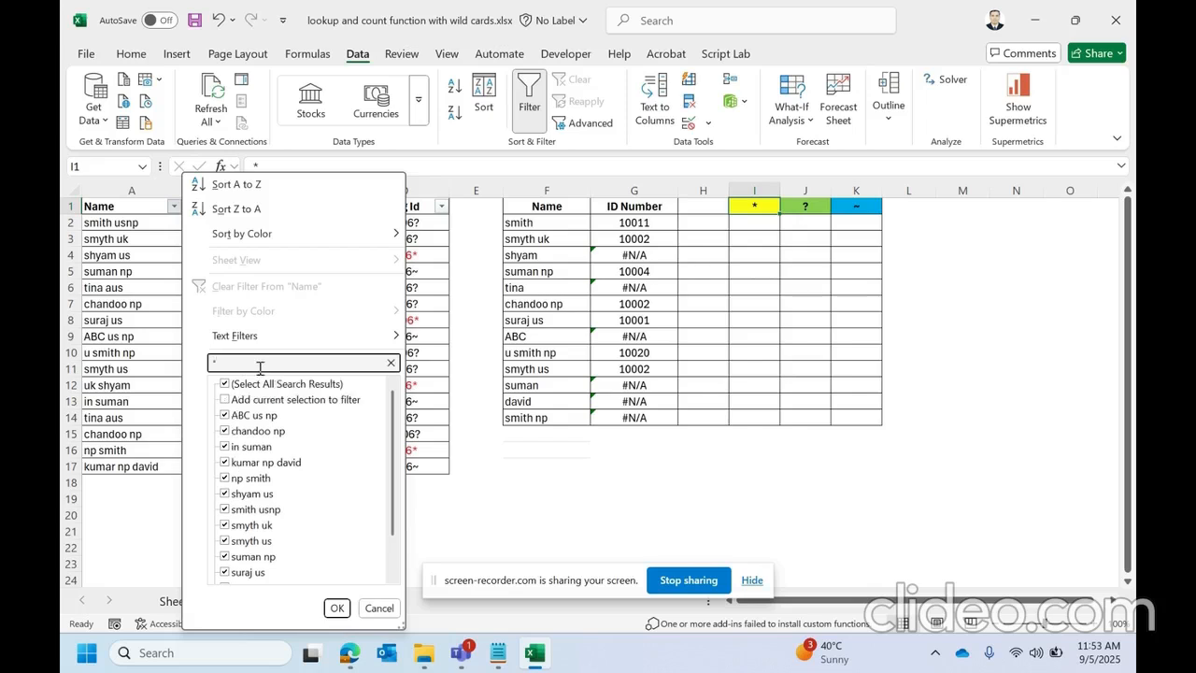
click(337, 607)
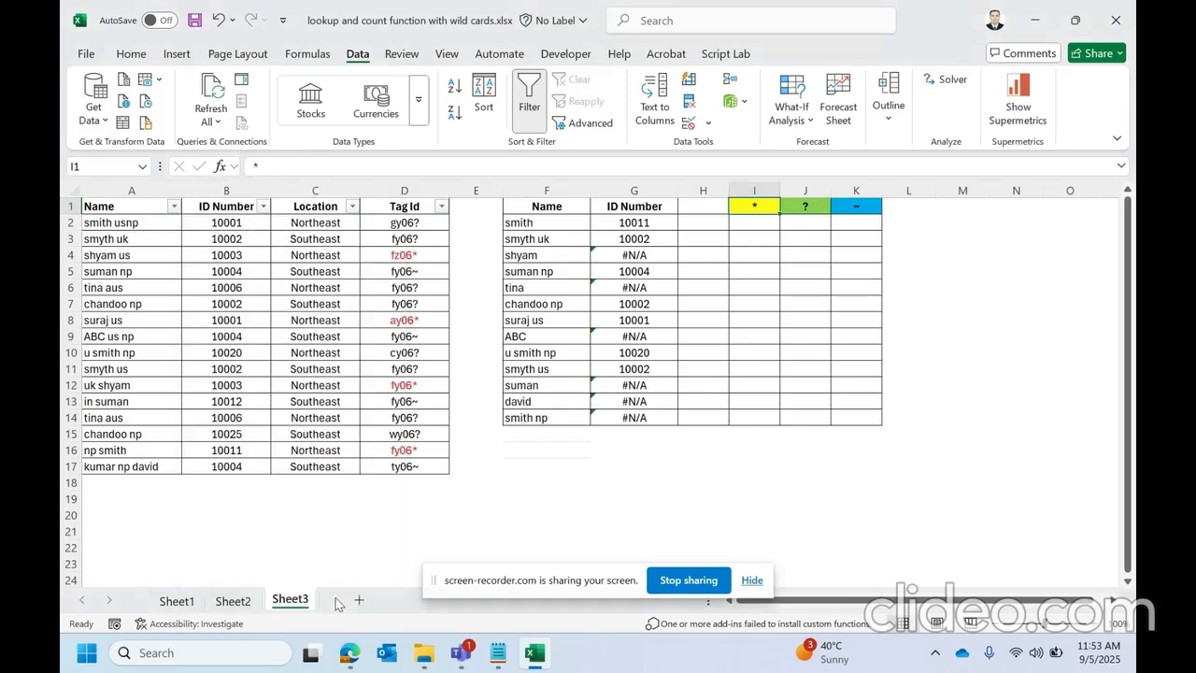
Step: Review the source names in A2:A17 against the lookup name in F2
click(143, 206)
drag(137, 224, 146, 470)
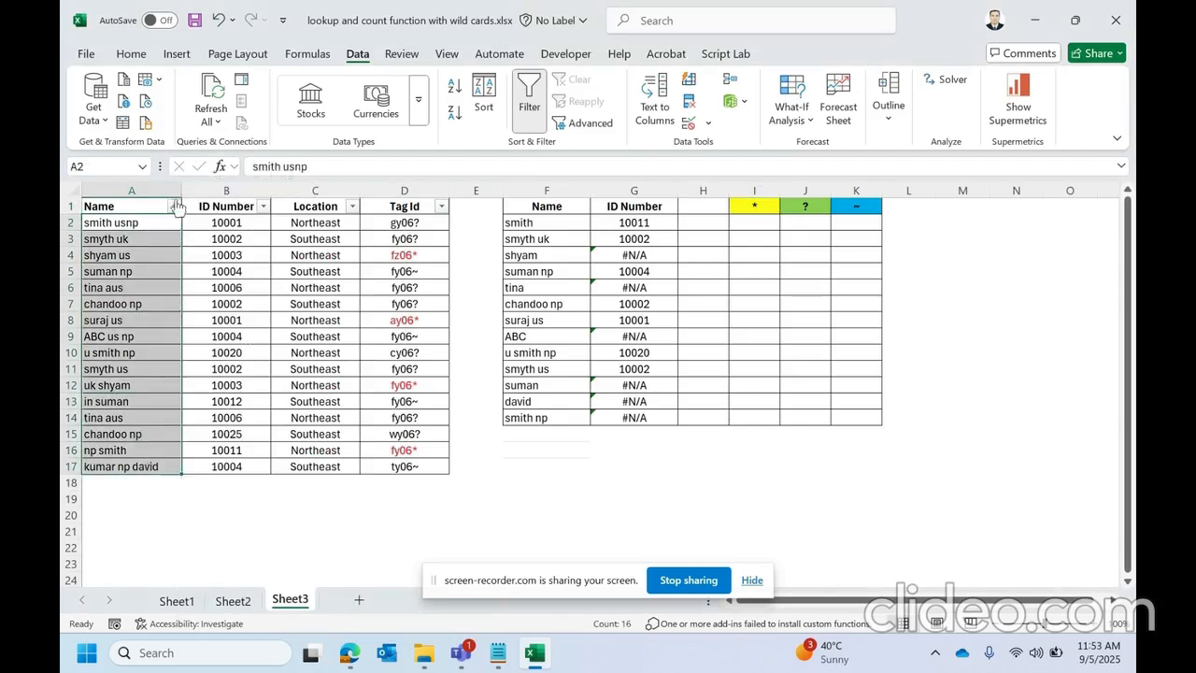
click(174, 206)
click(215, 362)
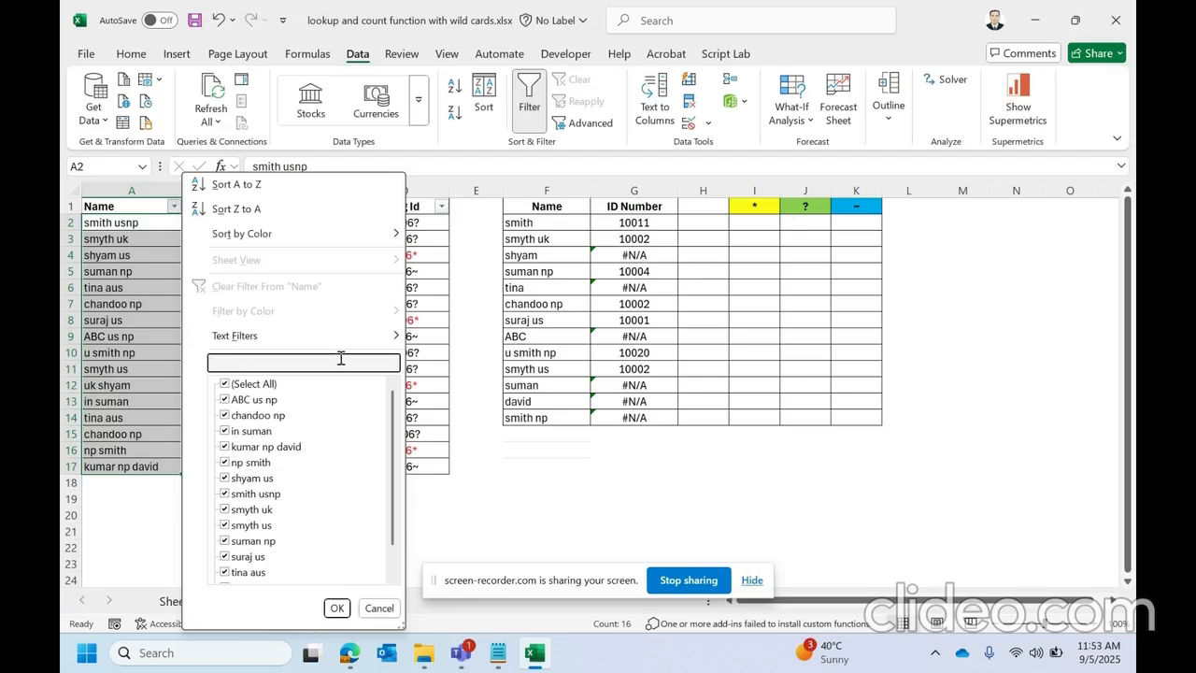
click(564, 248)
double_click(543, 221)
drag(576, 223, 500, 225)
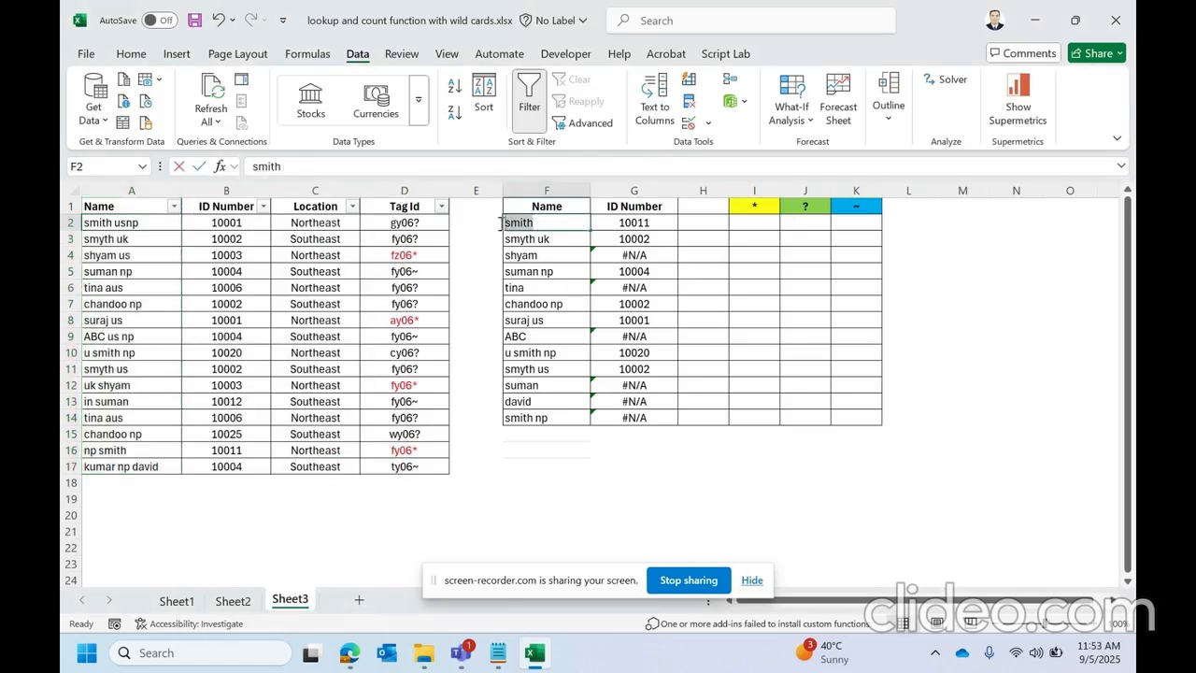
click(179, 223)
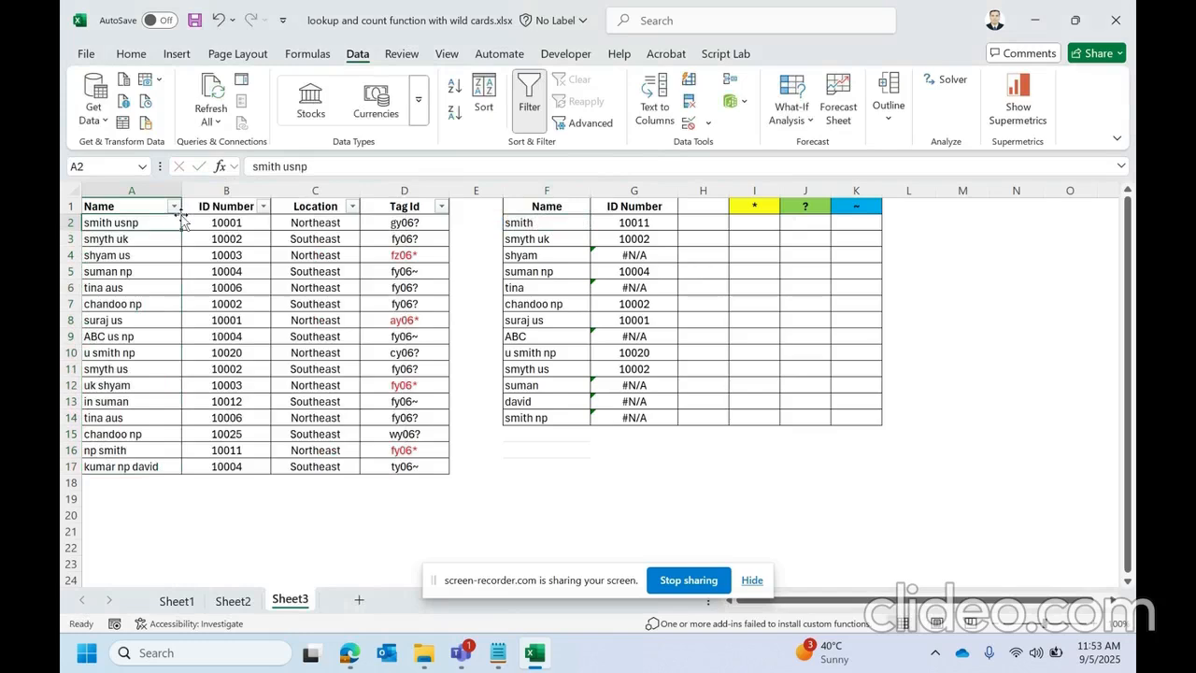
Step: Filter the source Name column for the F2 name preceded by an asterisk and inspect the matching row's ID number
click(175, 207)
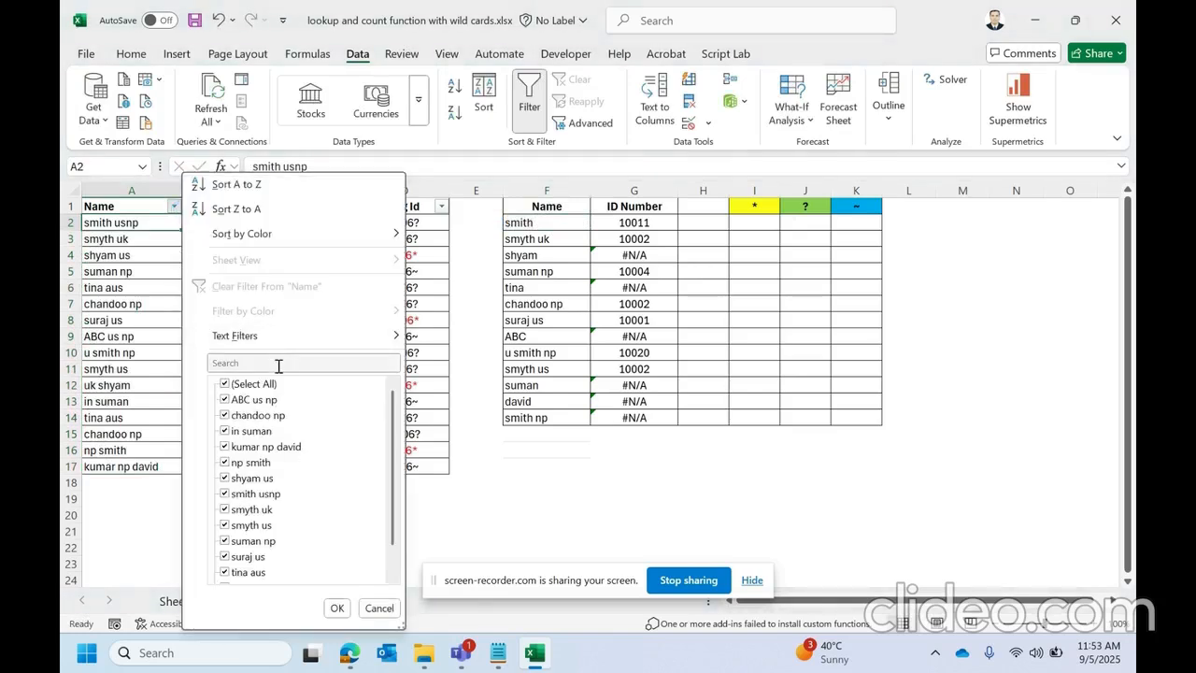
click(278, 364)
text(smith)
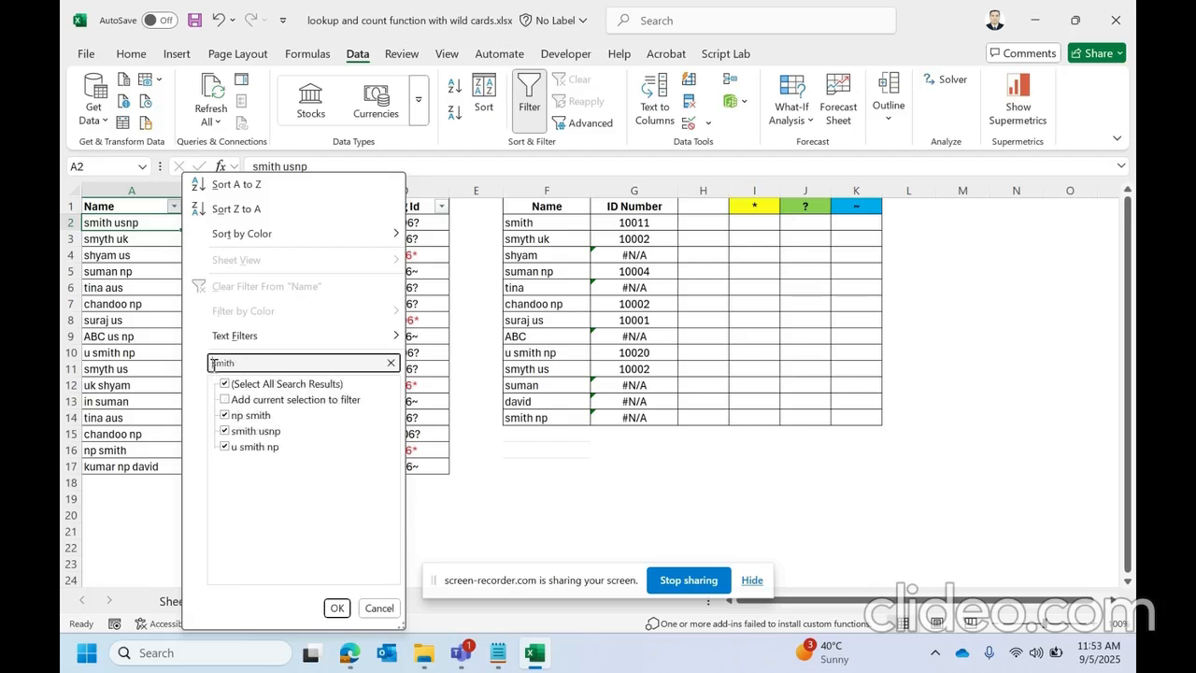
text(*)
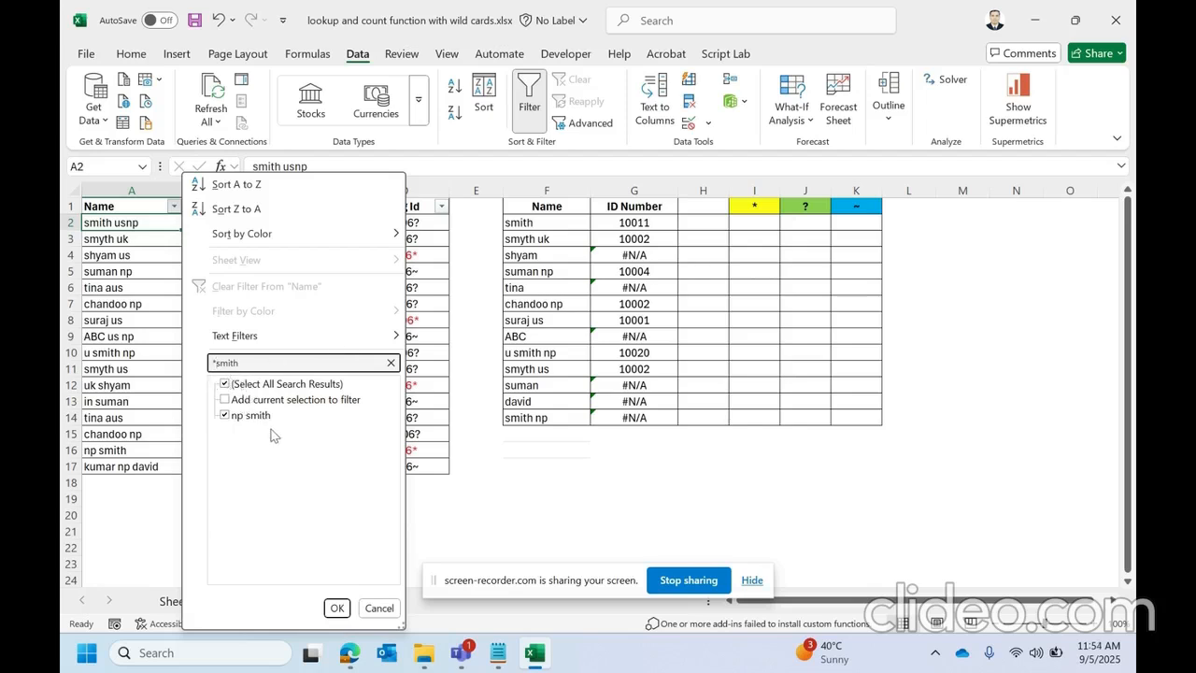
click(335, 607)
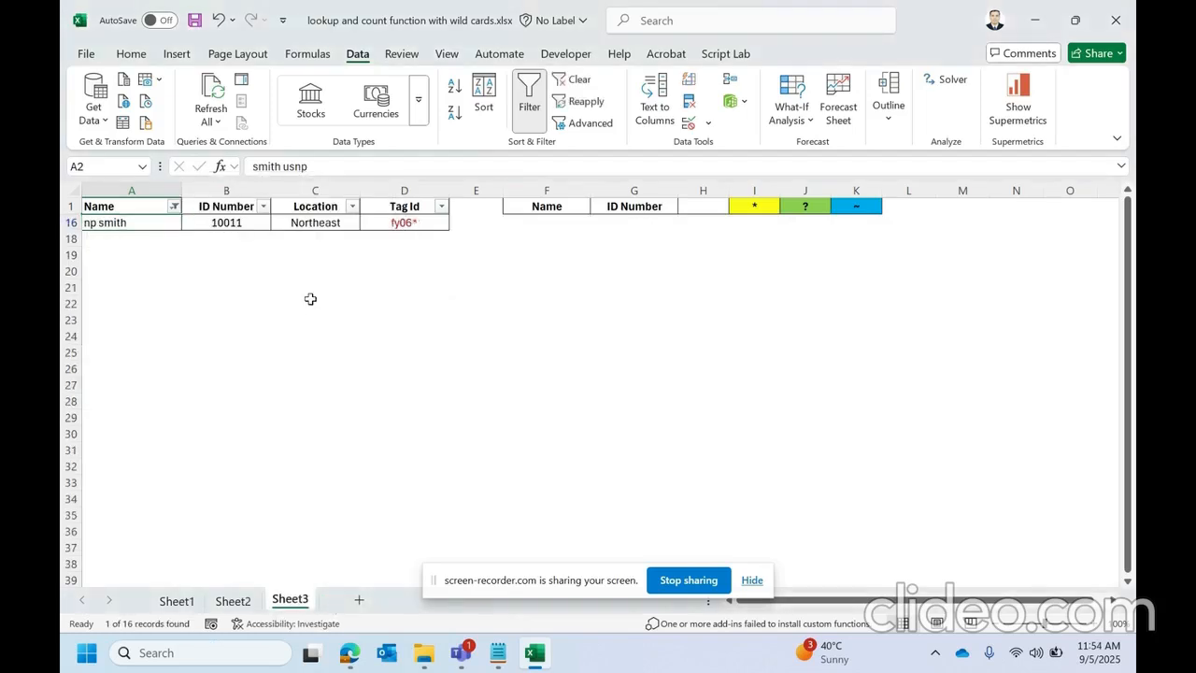
click(233, 223)
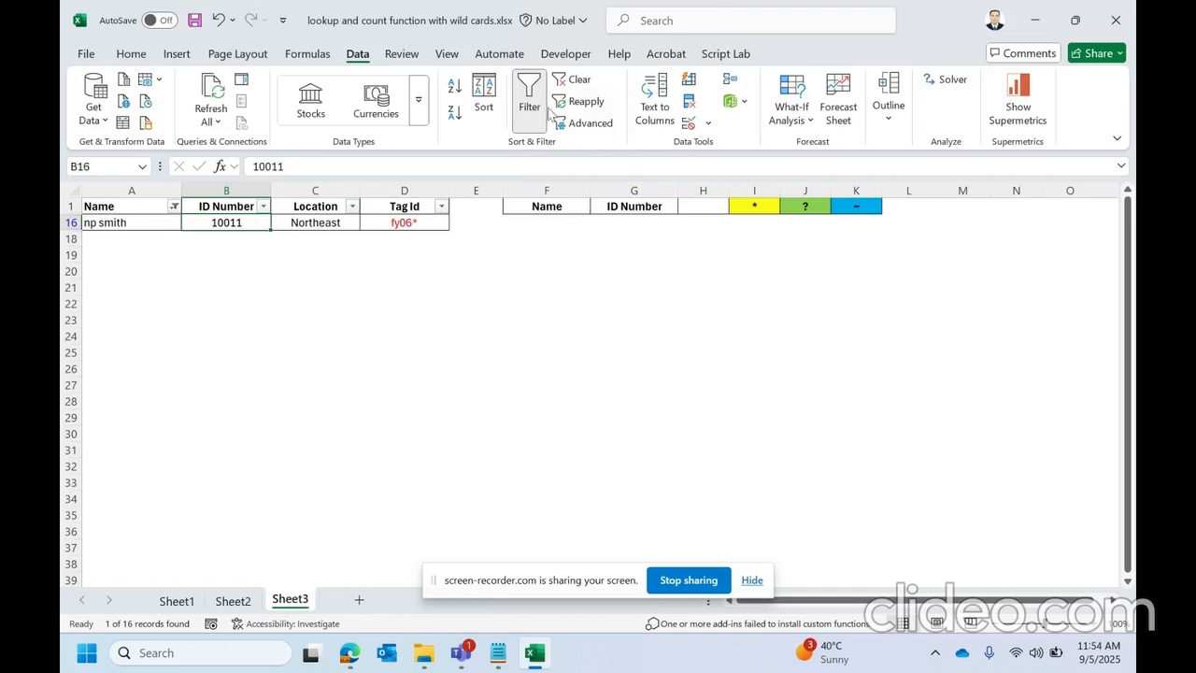
Step: Replace the Name column's filter with one for the F2 name followed by an asterisk
click(577, 82)
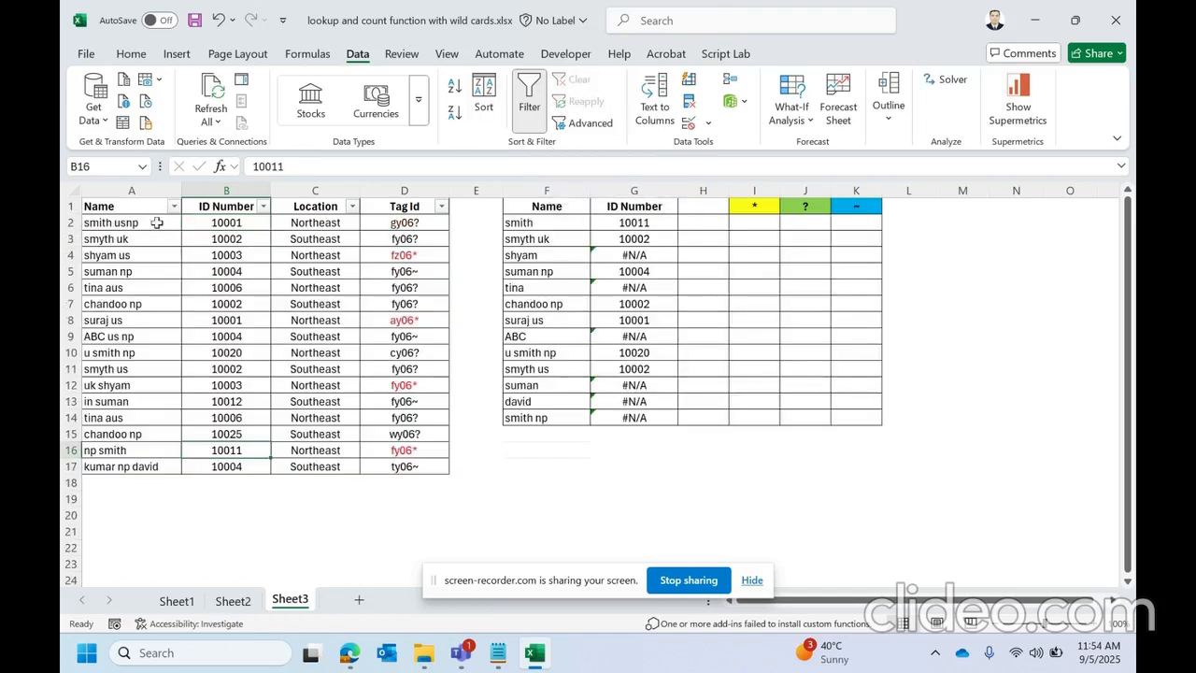
click(173, 206)
click(249, 363)
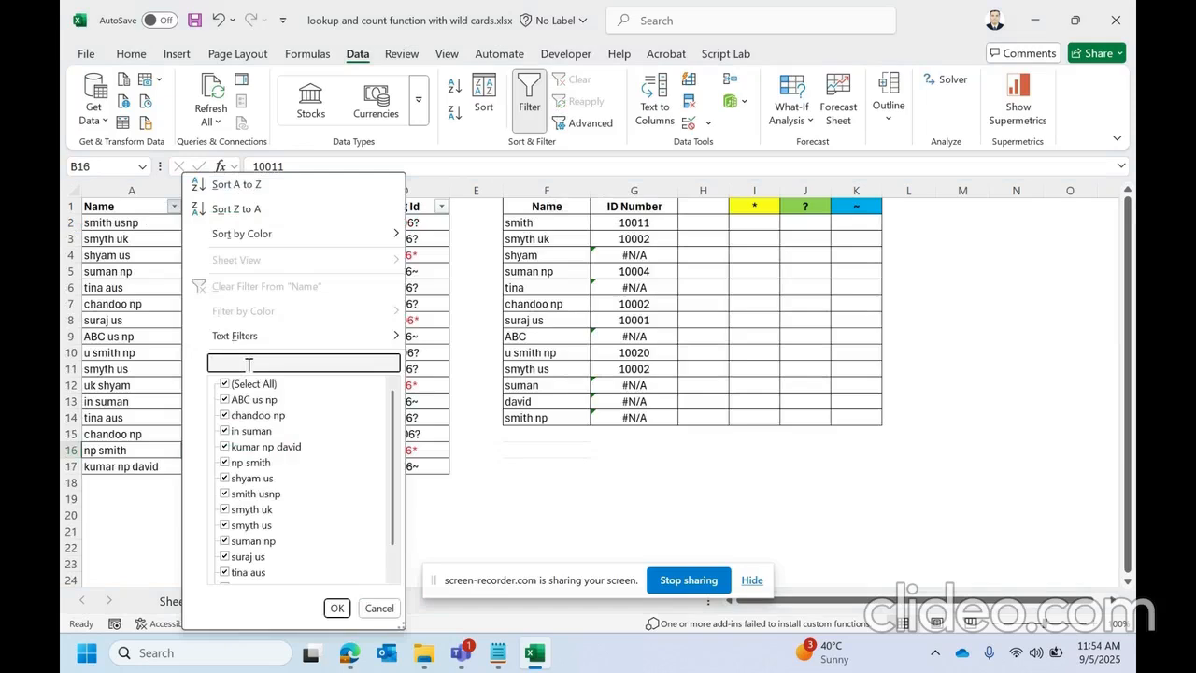
text(smith*)
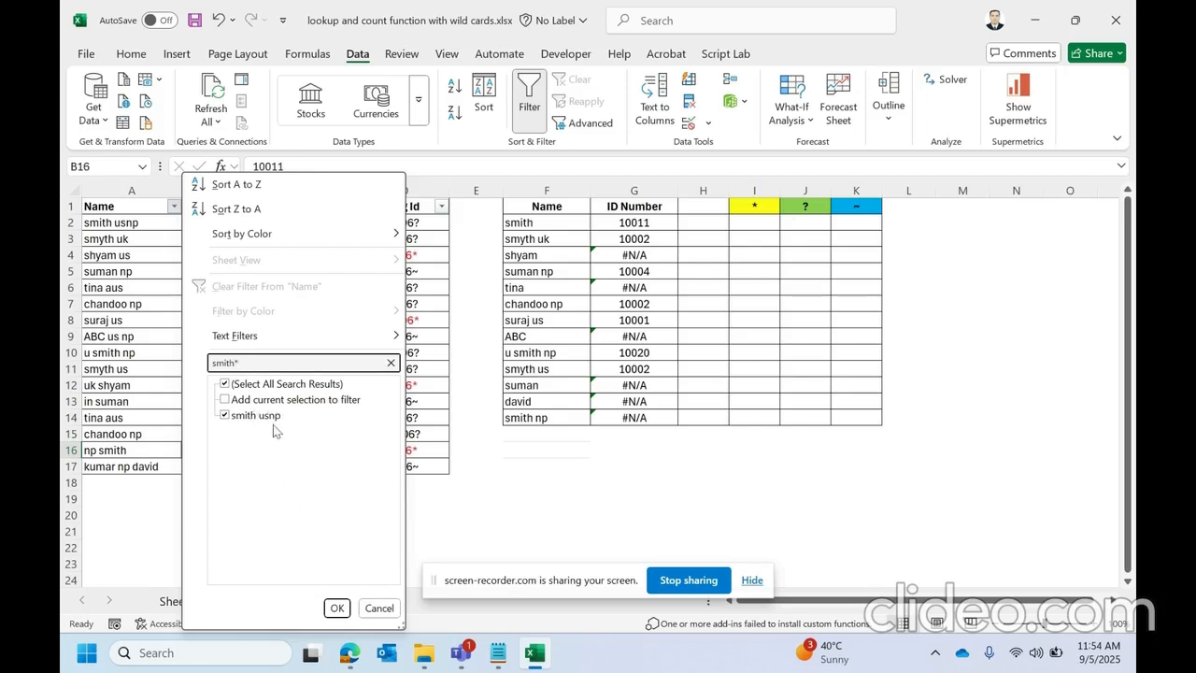
click(336, 608)
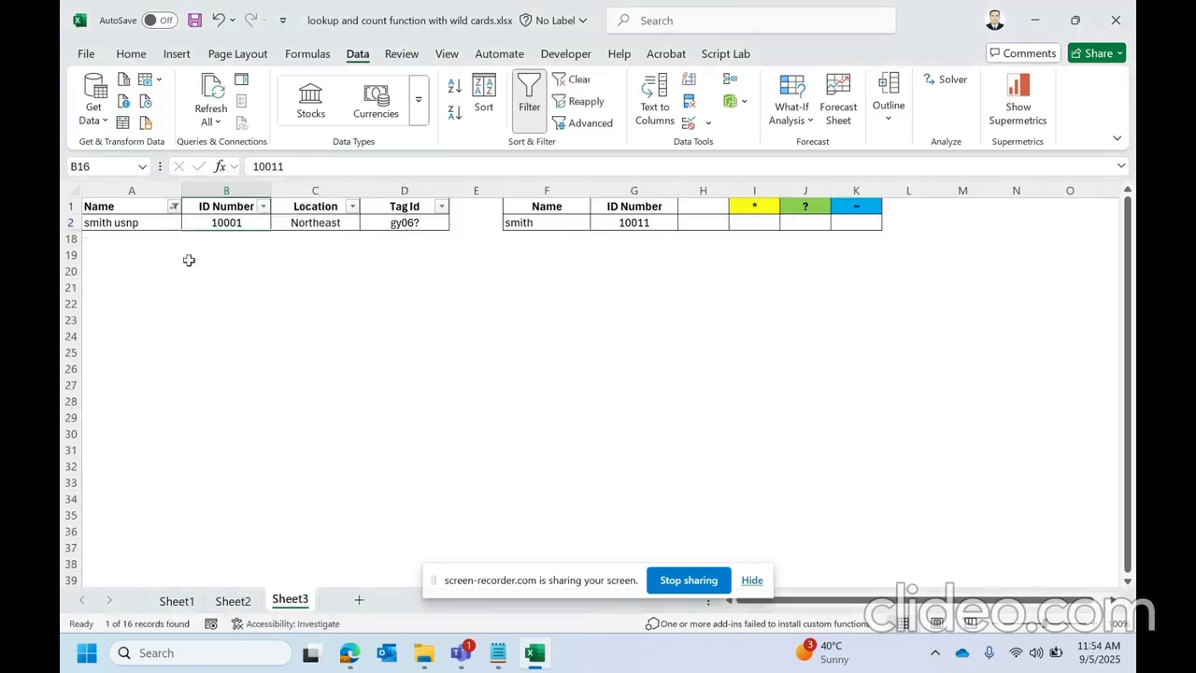
Step: Compare the filtered source row's name and ID number with the lookup result in G2
click(128, 221)
click(229, 222)
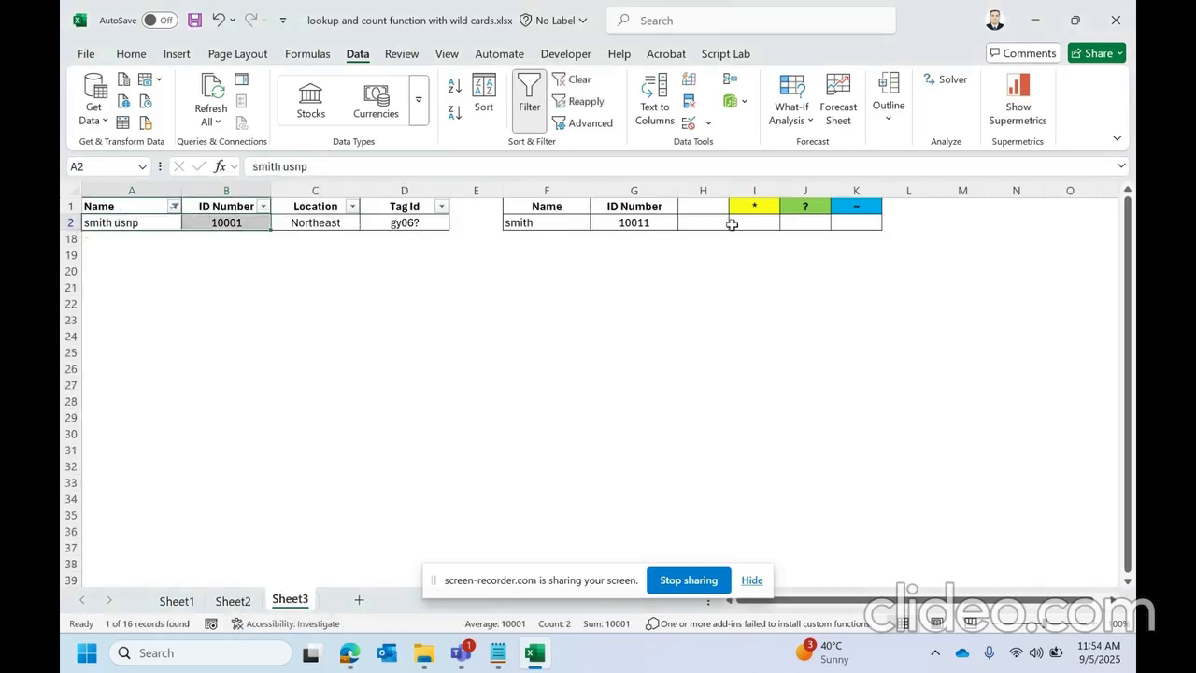
click(670, 221)
Step: Clear the Name filter and review the asterisk's position in the G2 formula
click(572, 80)
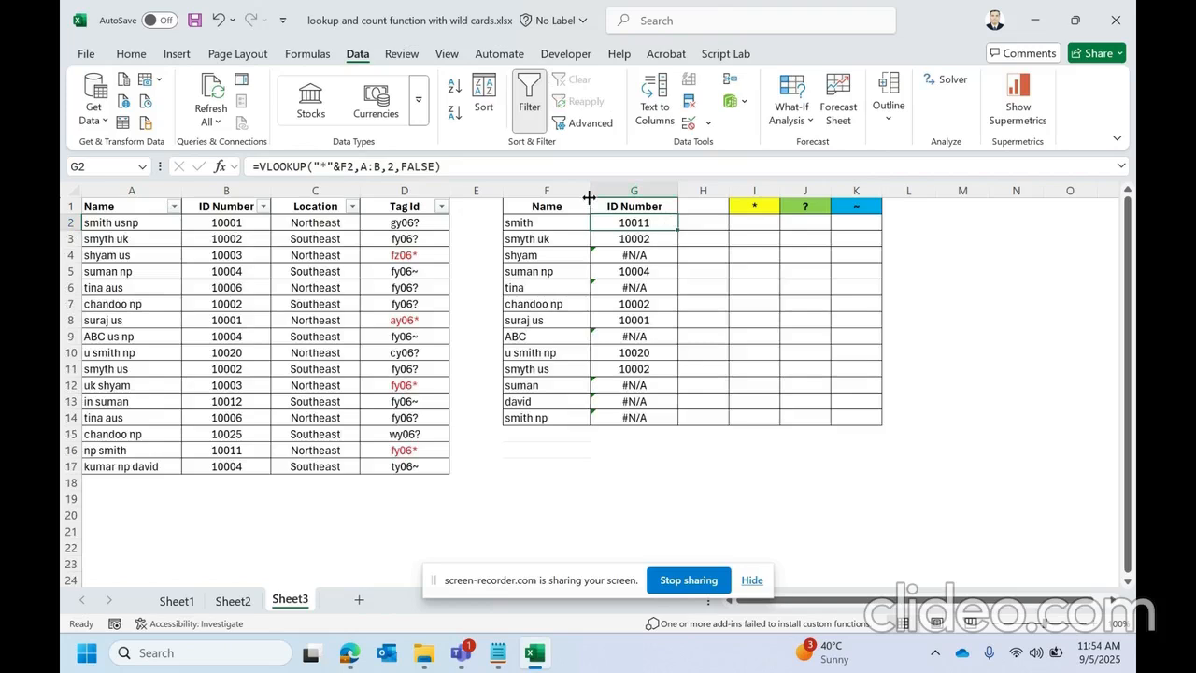
click(309, 167)
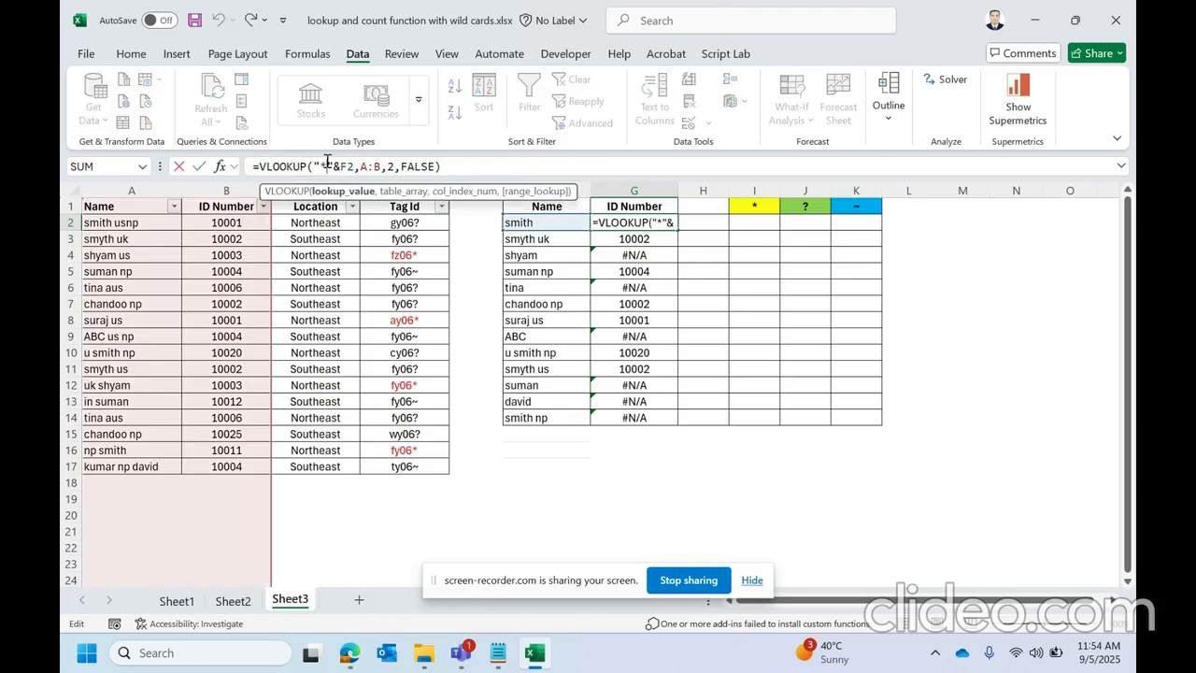
key(ctrl+Return)
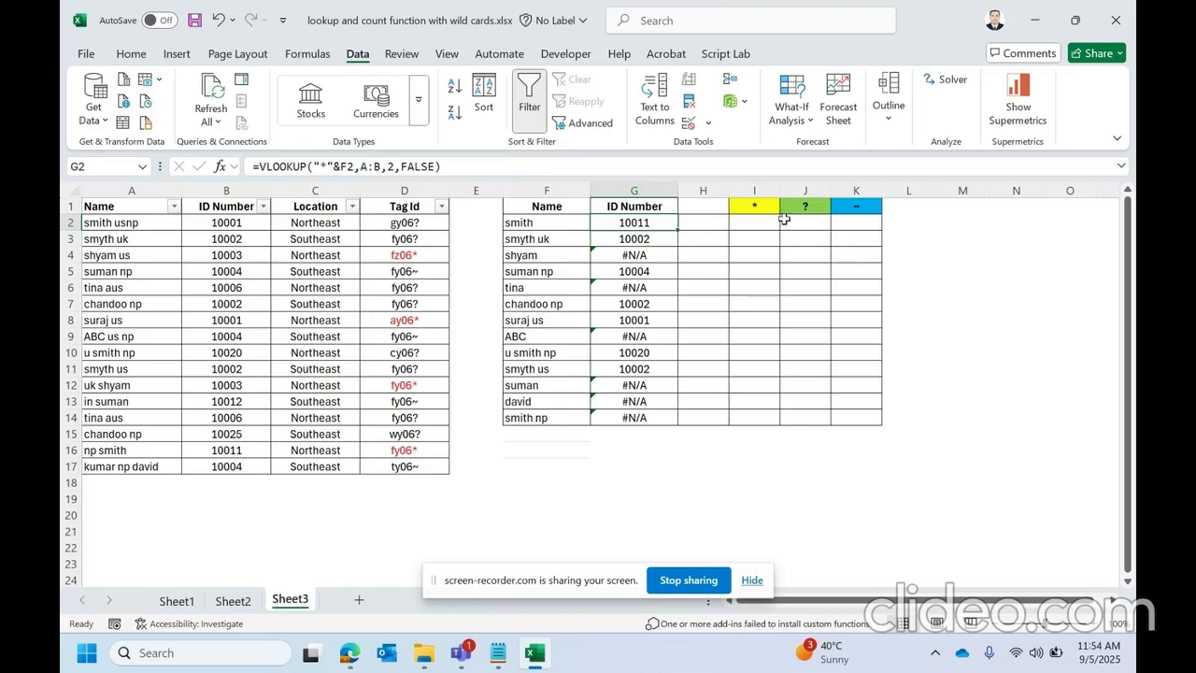
Step: Delete the lookup formulas from the ID Number cells G2:G14 to make room for the question mark wildcard example
click(809, 204)
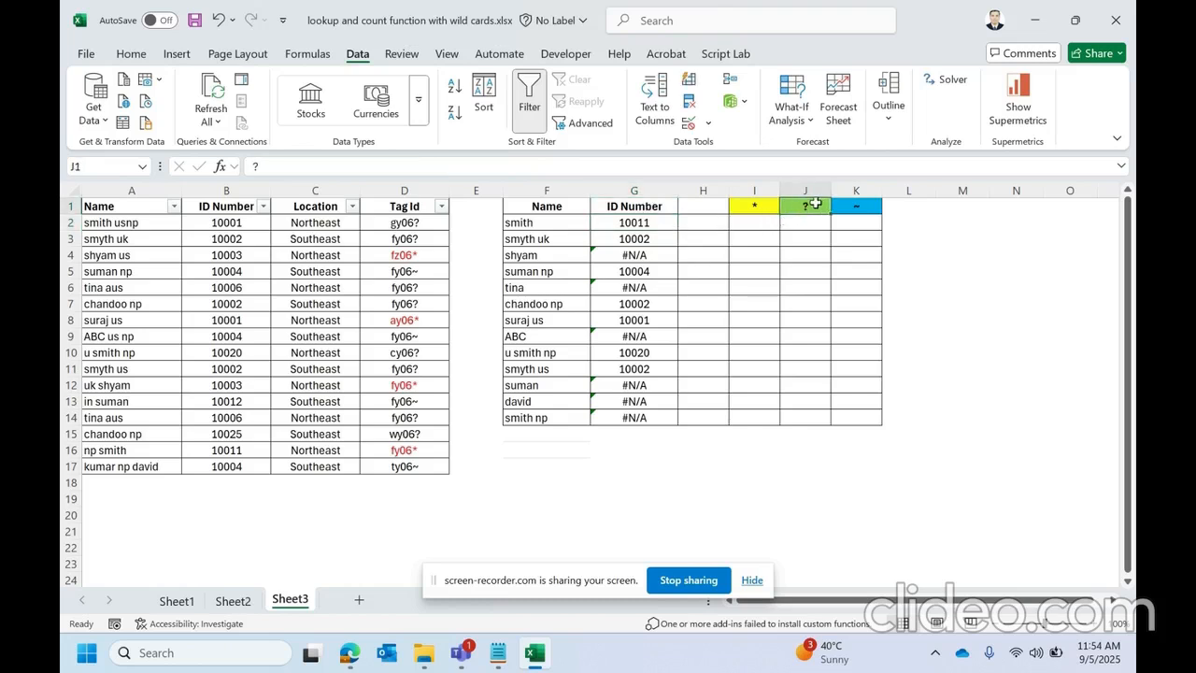
drag(643, 222, 657, 419)
key(Delete)
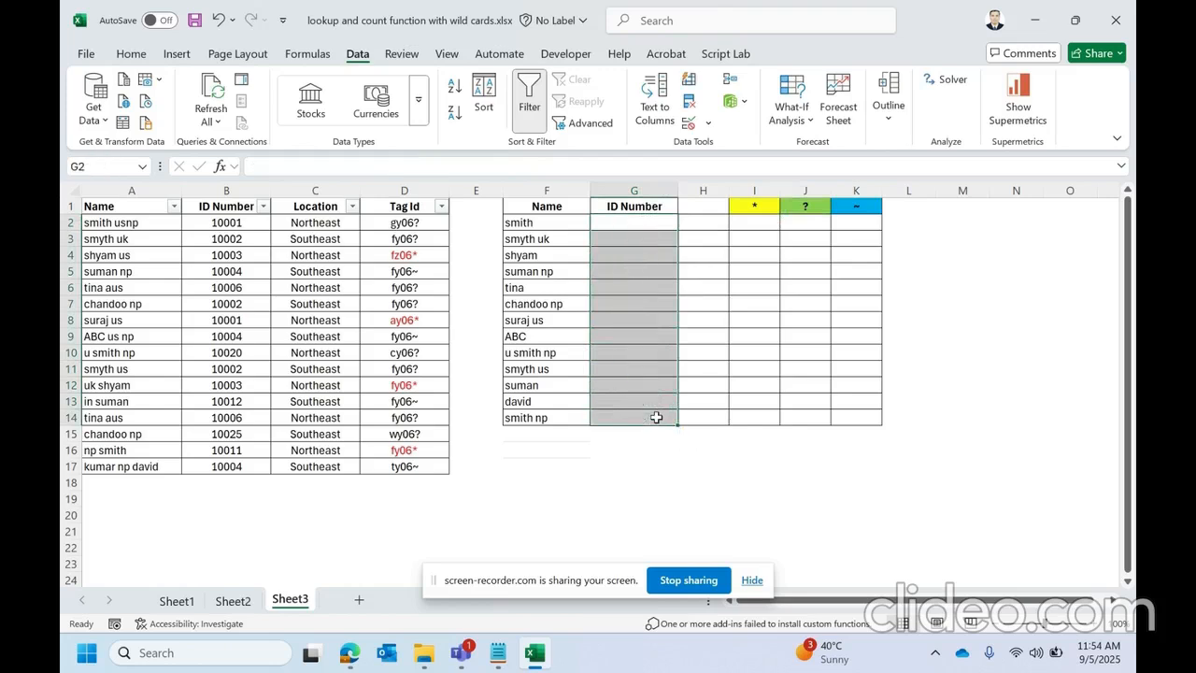
Step: Examine the question mark wildcard in J1 and the individual characters of the source name in A2
click(810, 214)
double_click(810, 209)
drag(813, 207, 784, 206)
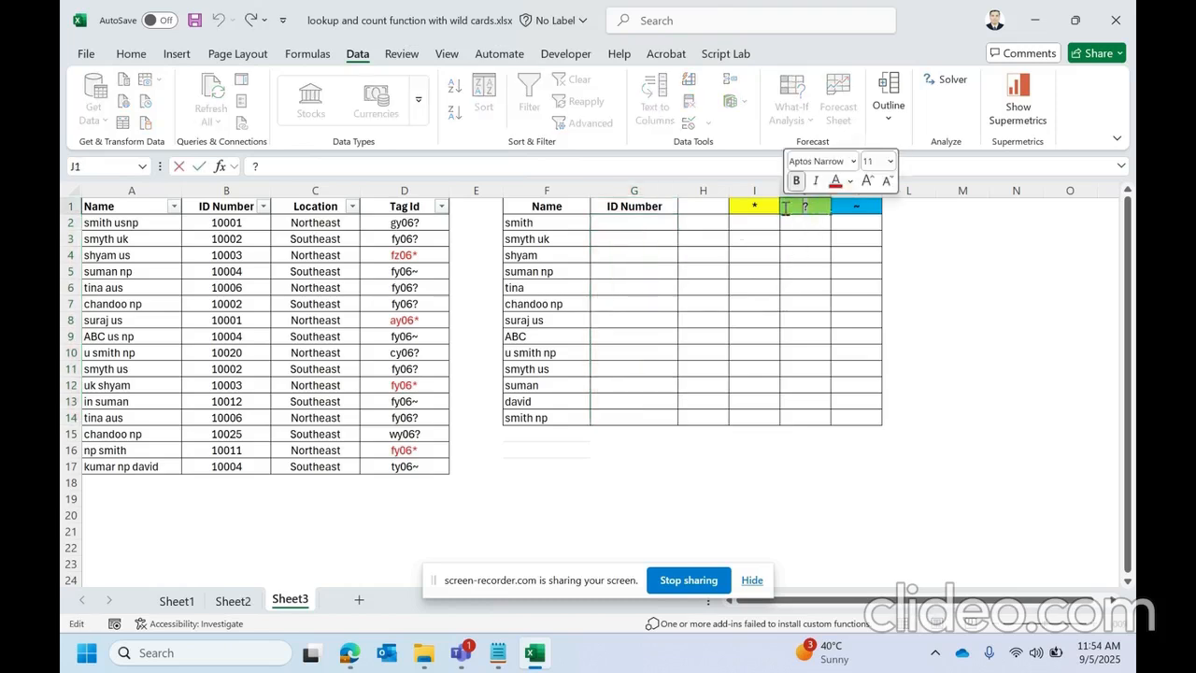
click(479, 237)
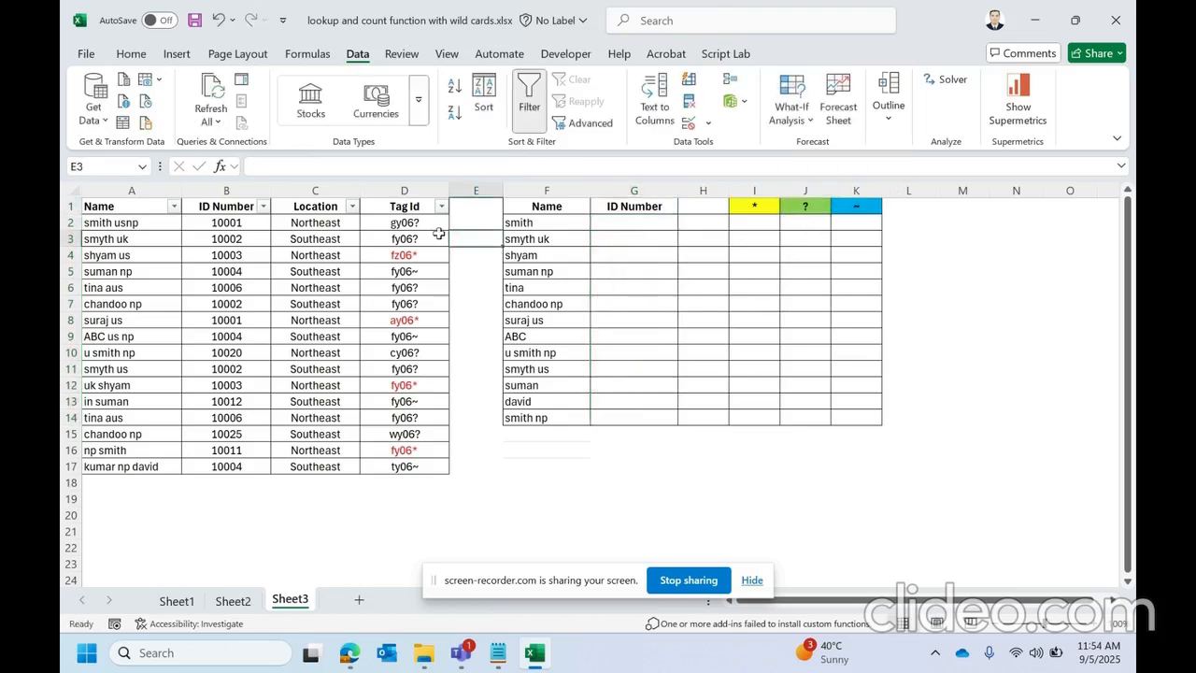
click(113, 221)
double_click(113, 221)
double_click(113, 221)
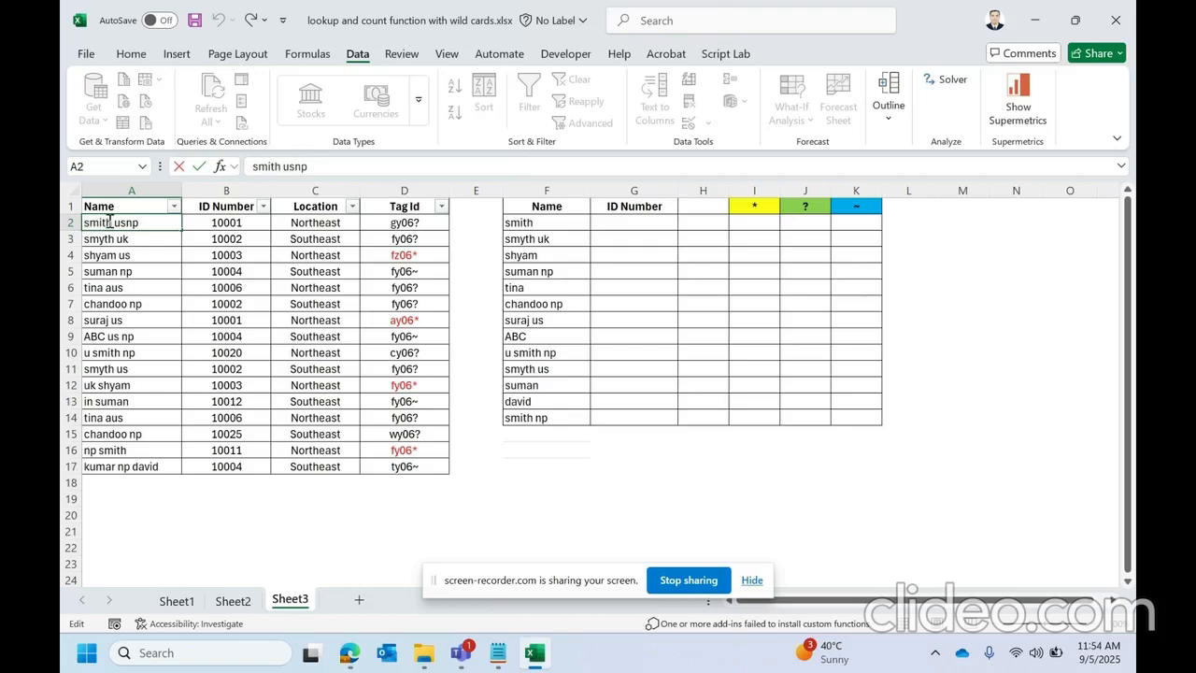
double_click(109, 221)
double_click(109, 221)
Step: Filter the Name column to entries containing the surname listed in F2
click(173, 205)
click(274, 362)
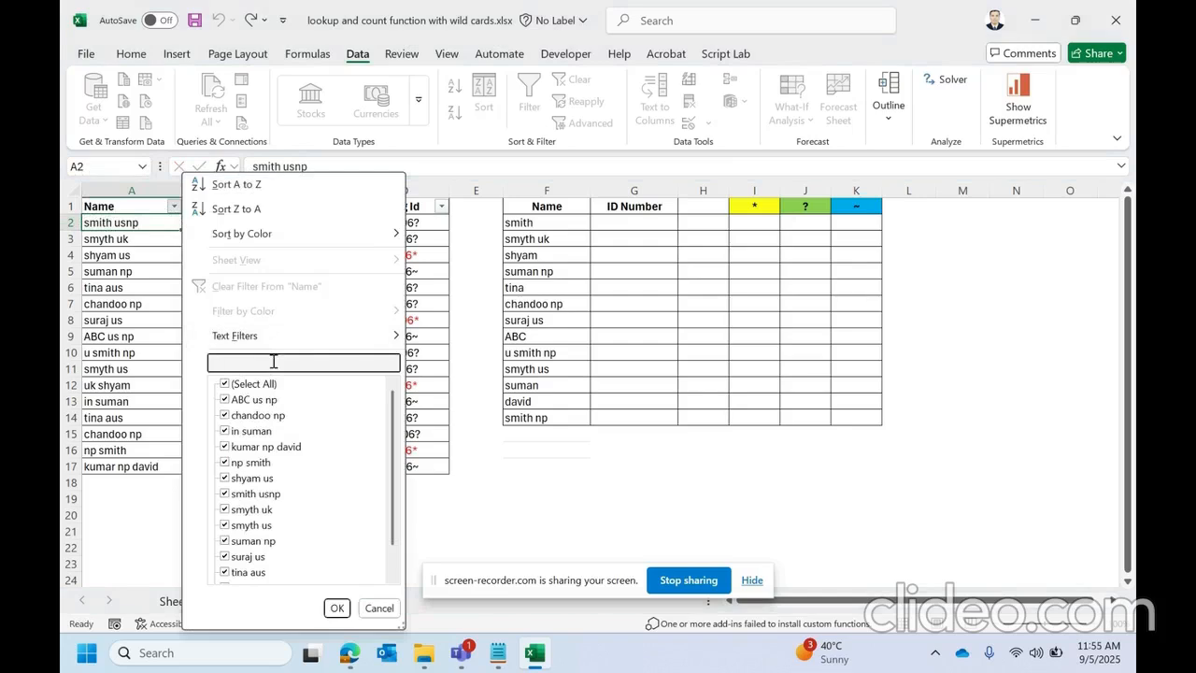
text(smith)
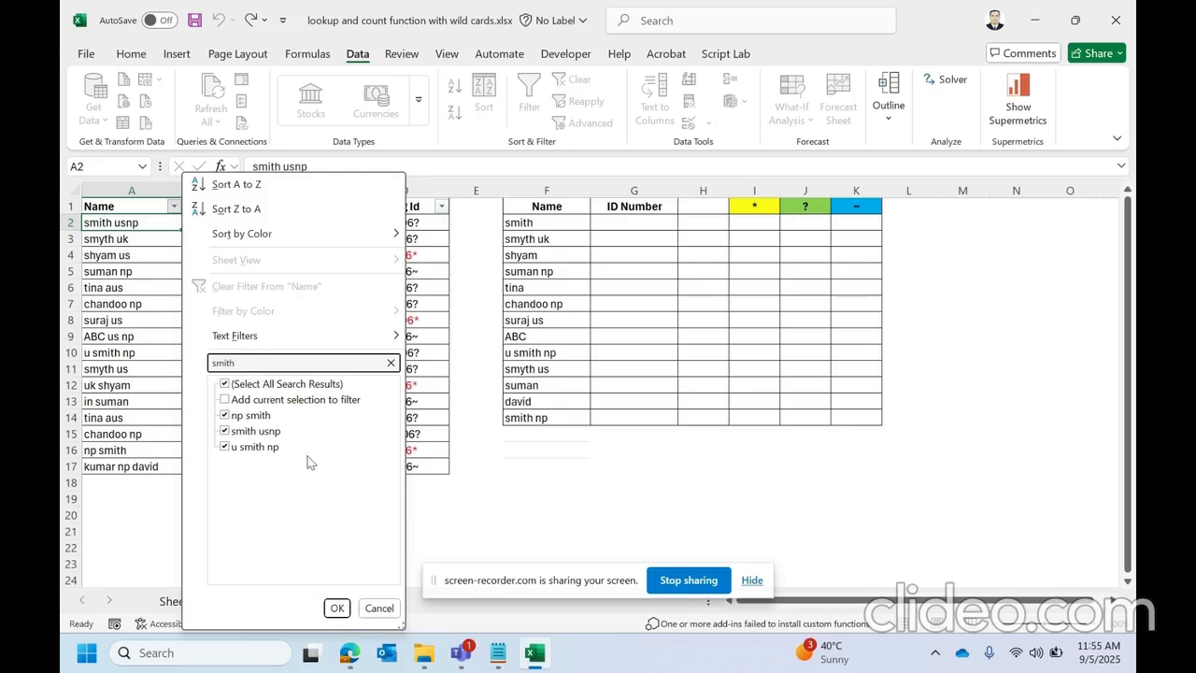
click(337, 607)
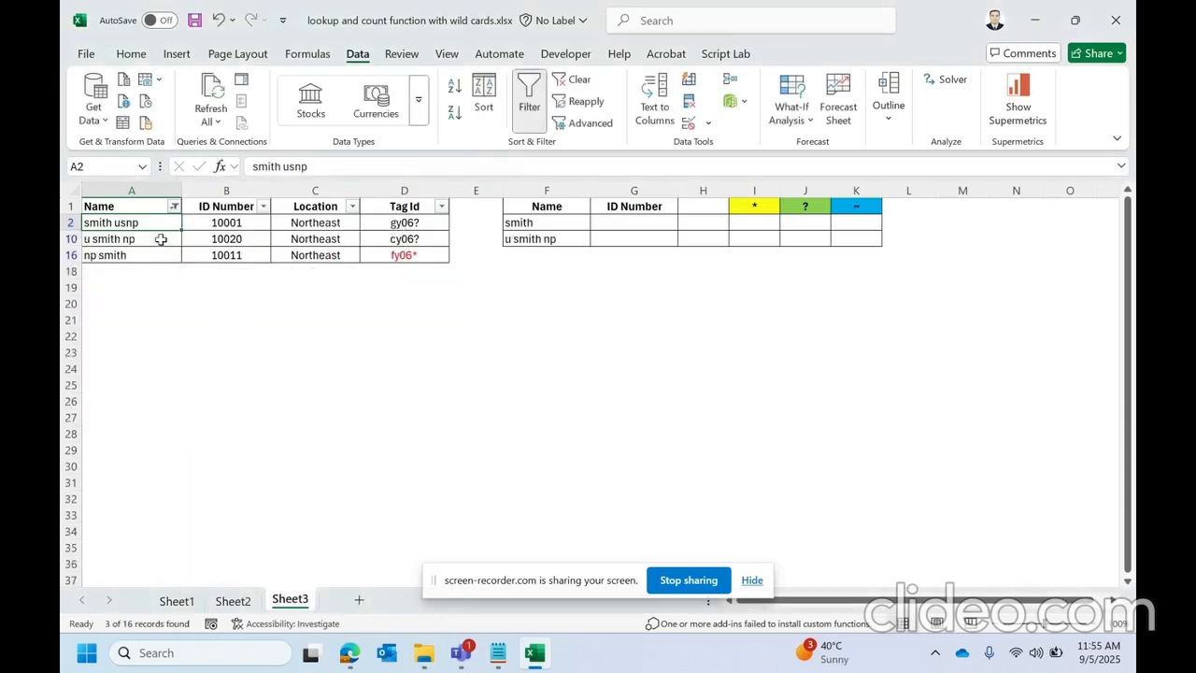
Step: Compare the filtered names in A2, A10 and A16, checking the characters that precede the surname in A10
drag(144, 223, 147, 250)
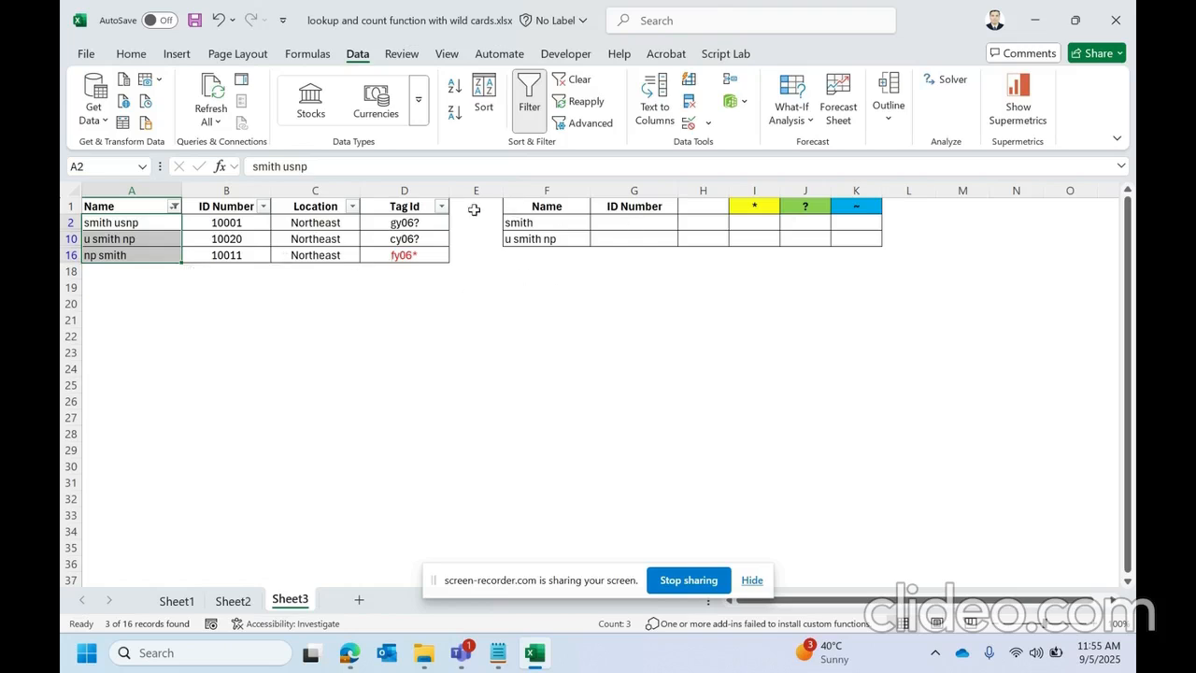
click(126, 235)
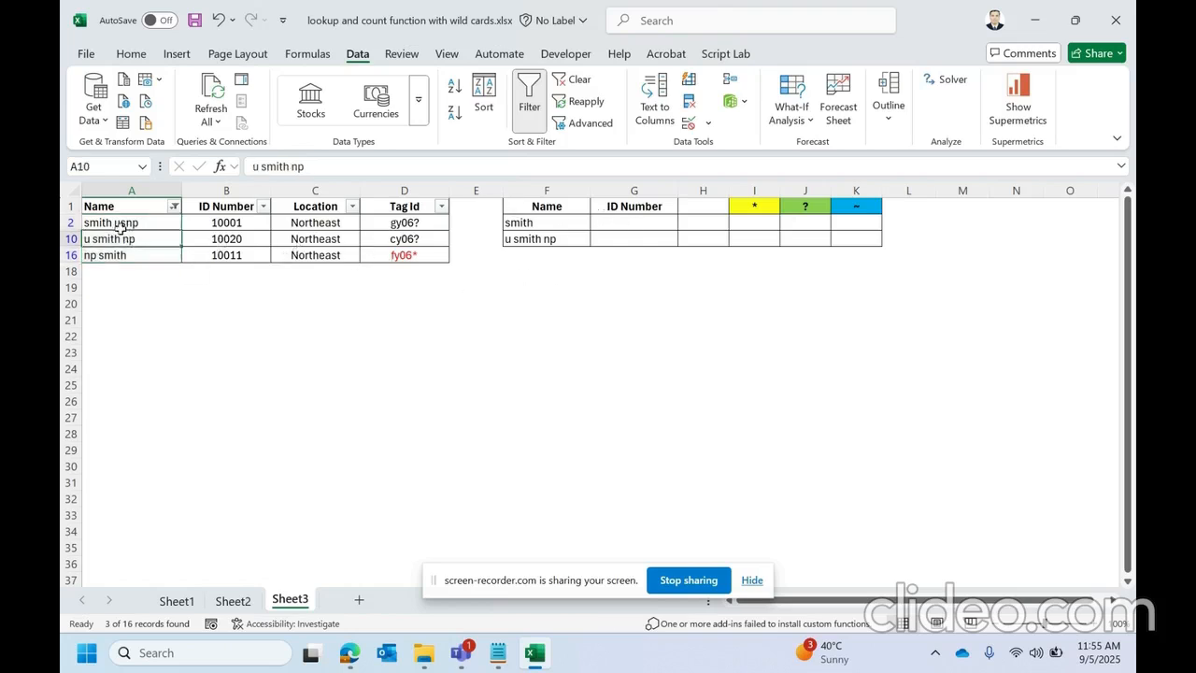
click(122, 226)
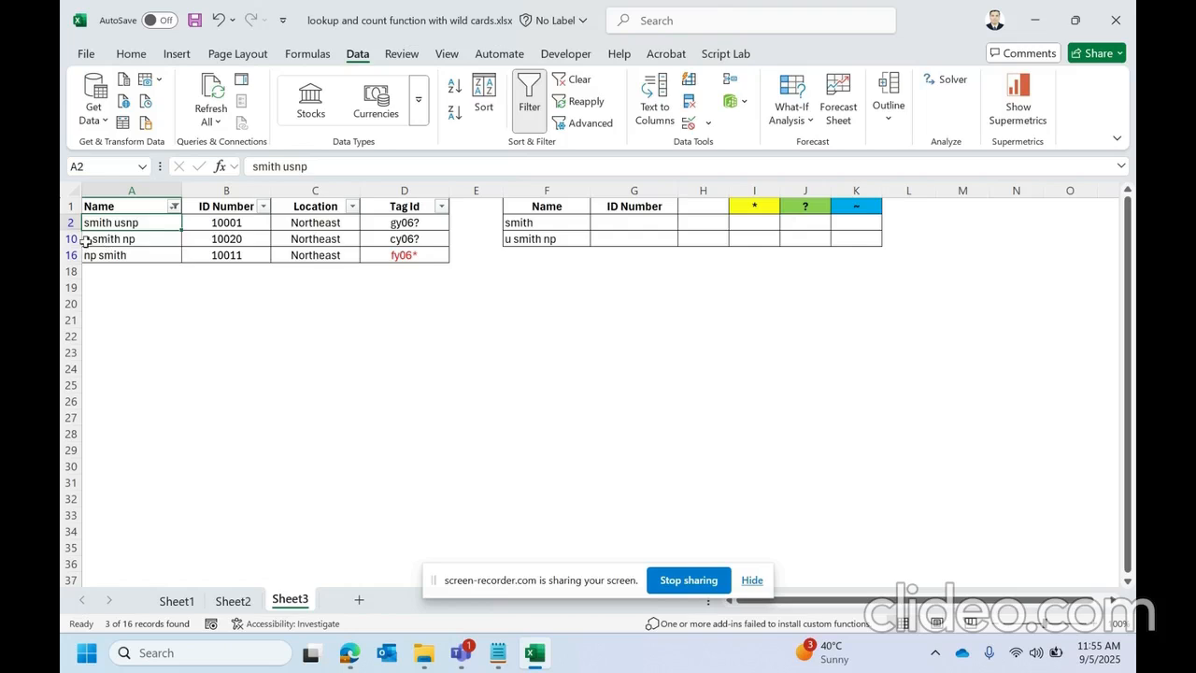
double_click(91, 240)
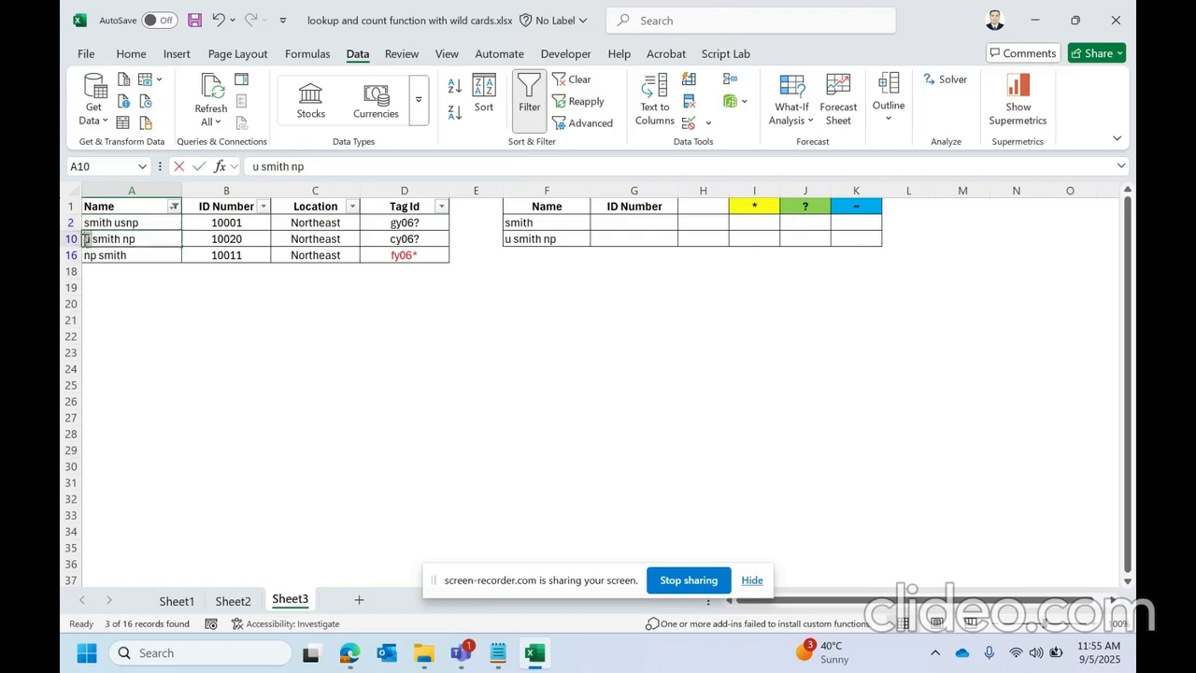
double_click(87, 239)
mouse_move(137, 240)
mouse_down()
mouse_move(100, 241)
mouse_move(143, 239)
mouse_move(143, 255)
mouse_up()
click(178, 272)
click(145, 240)
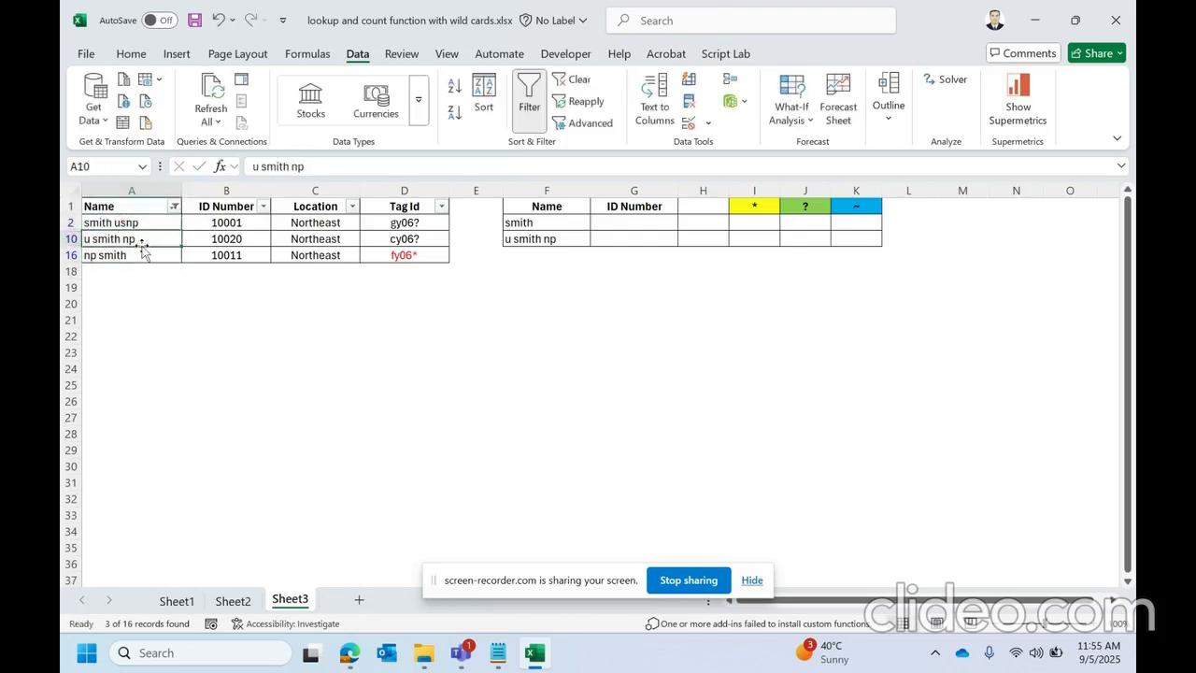
click(71, 239)
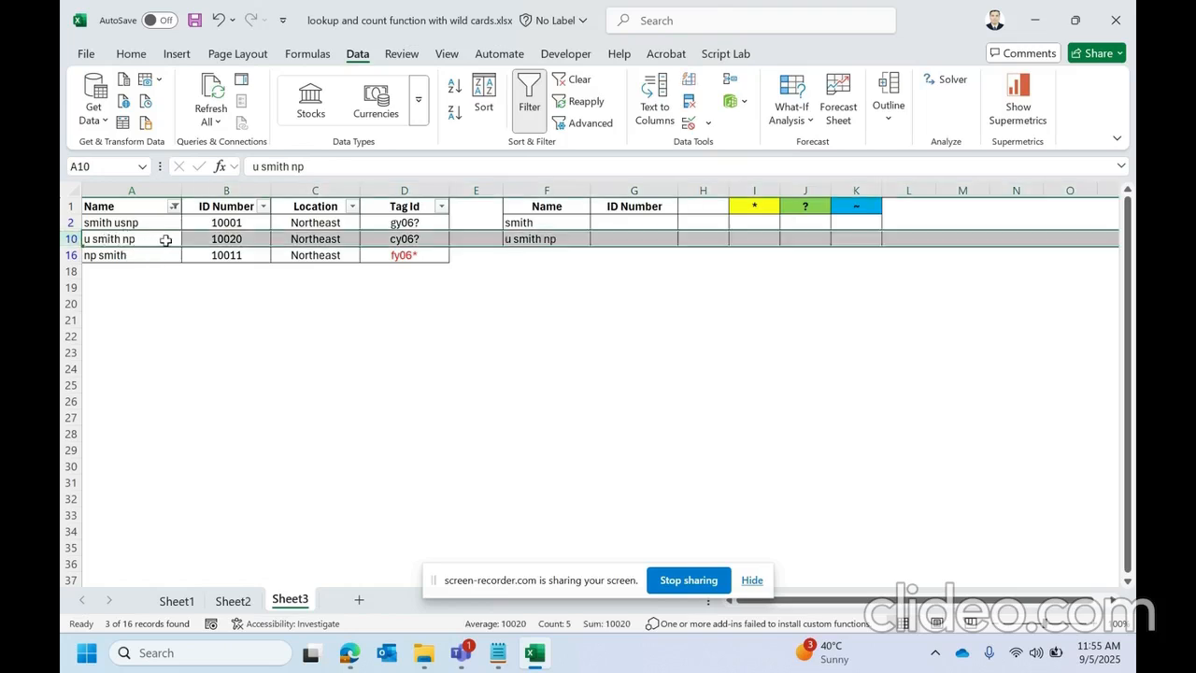
click(157, 239)
click(170, 210)
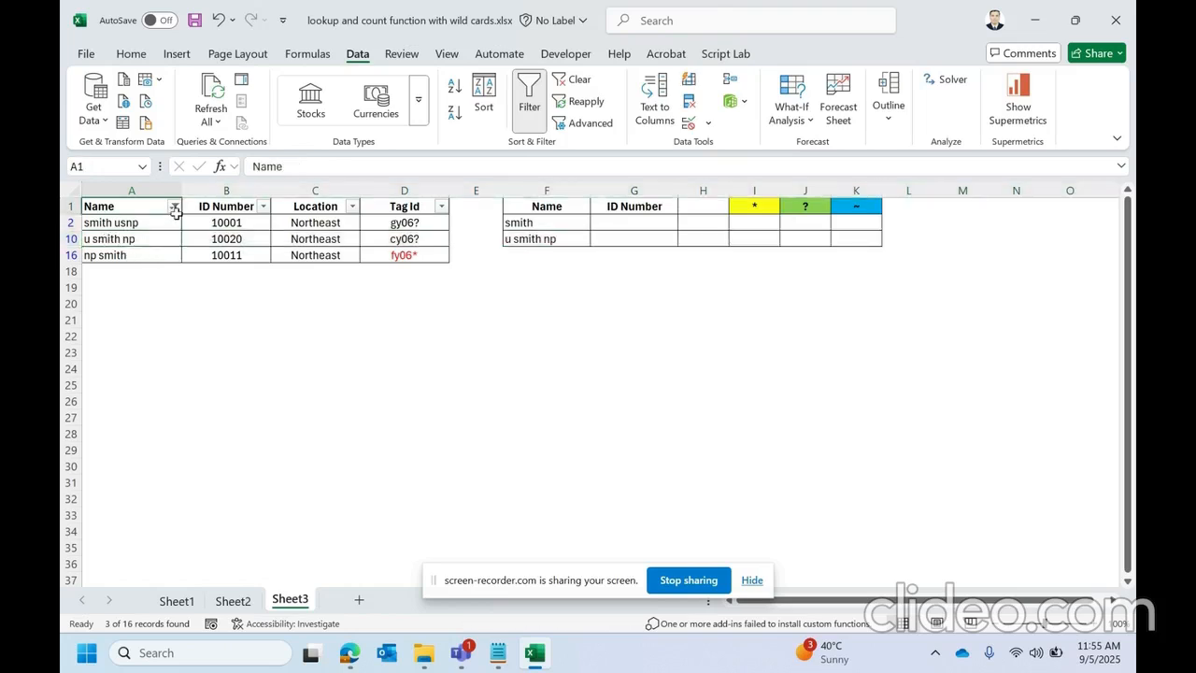
Step: Examine the surname portion of A10 and the prefix before it against the question mark wildcard in J1
click(113, 239)
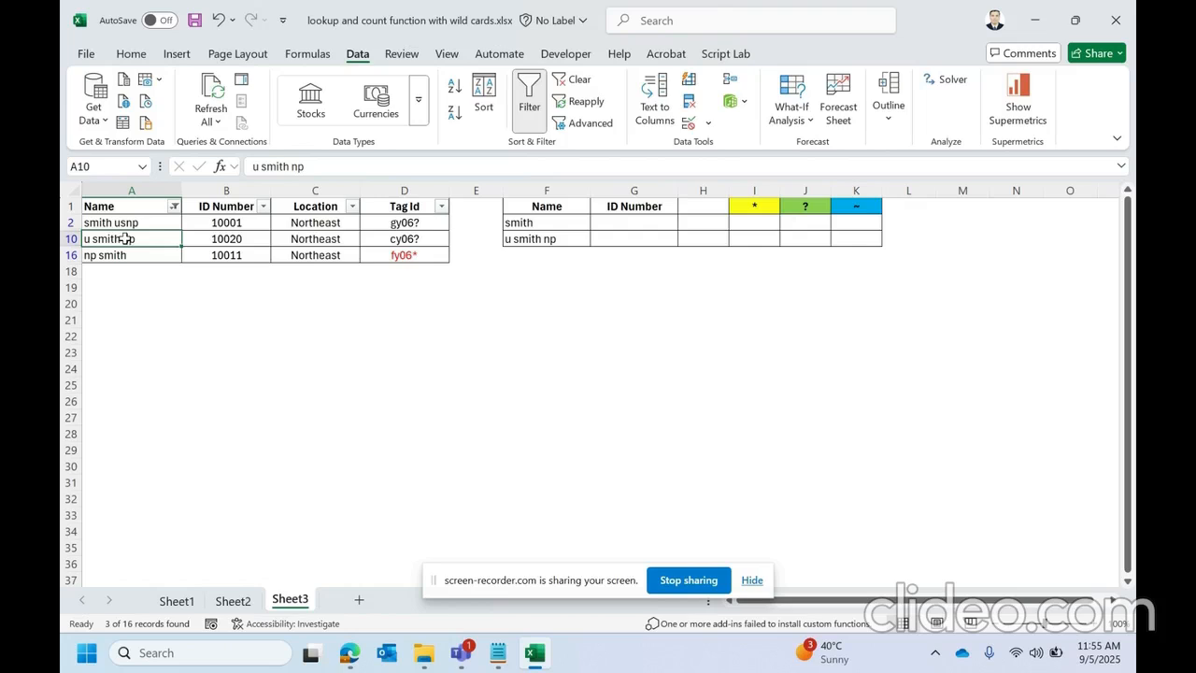
double_click(109, 239)
double_click(109, 239)
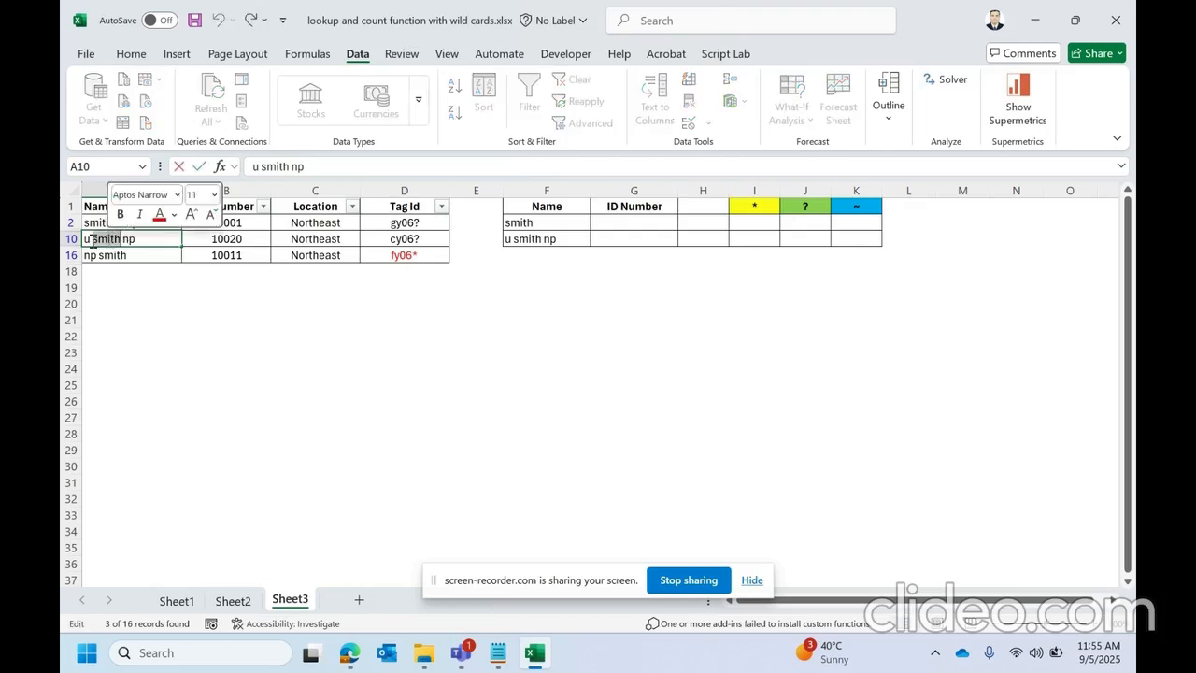
click(93, 241)
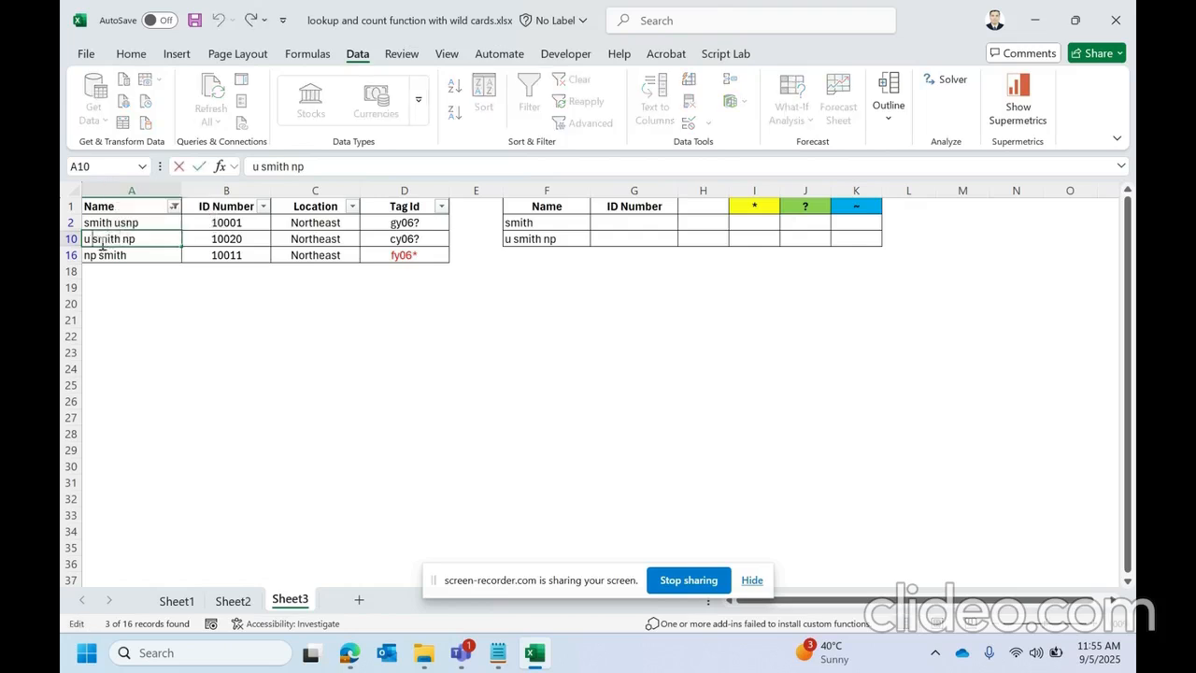
key(Escape)
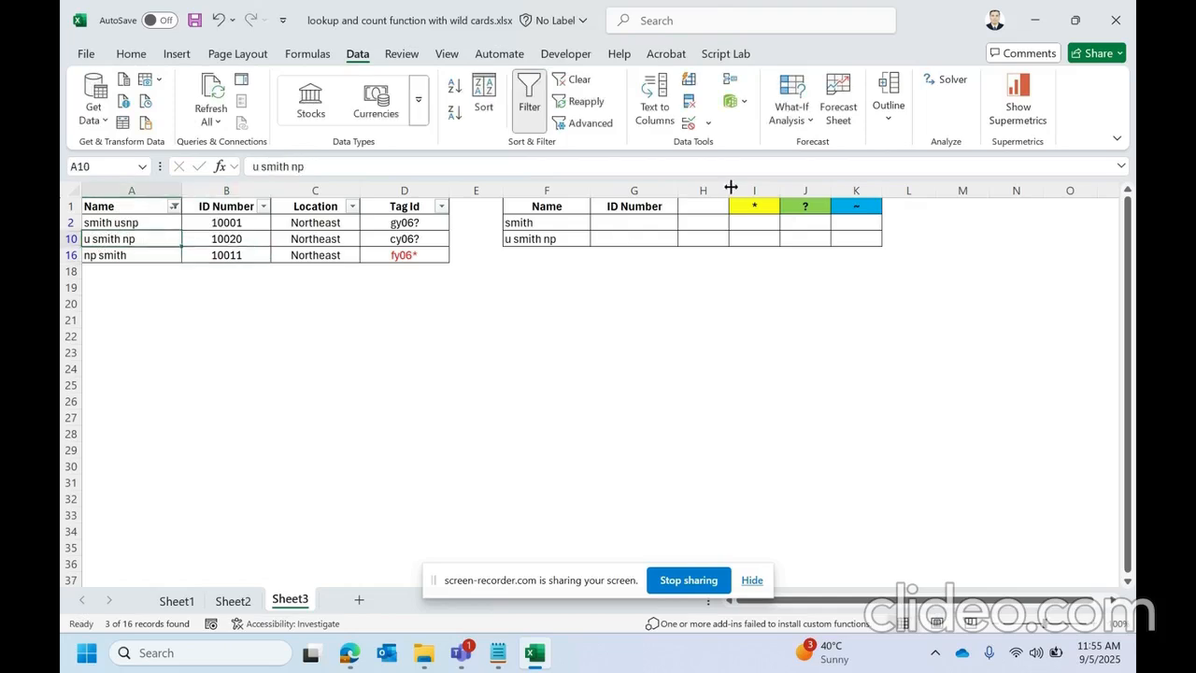
double_click(805, 206)
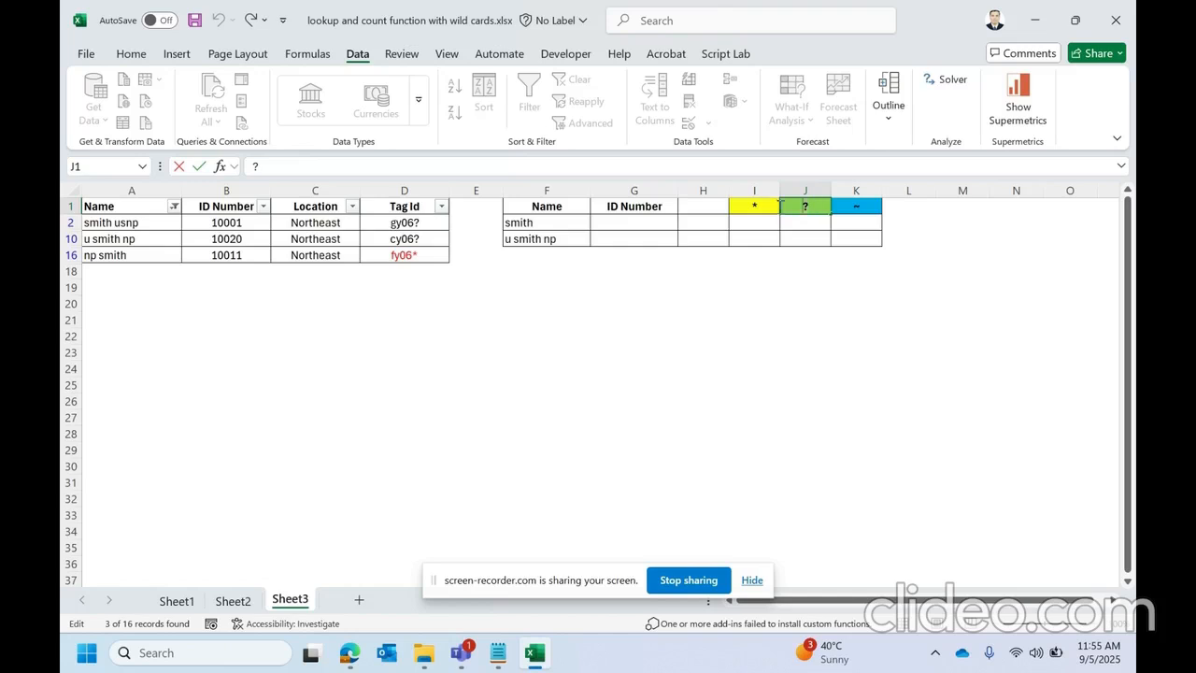
click(156, 239)
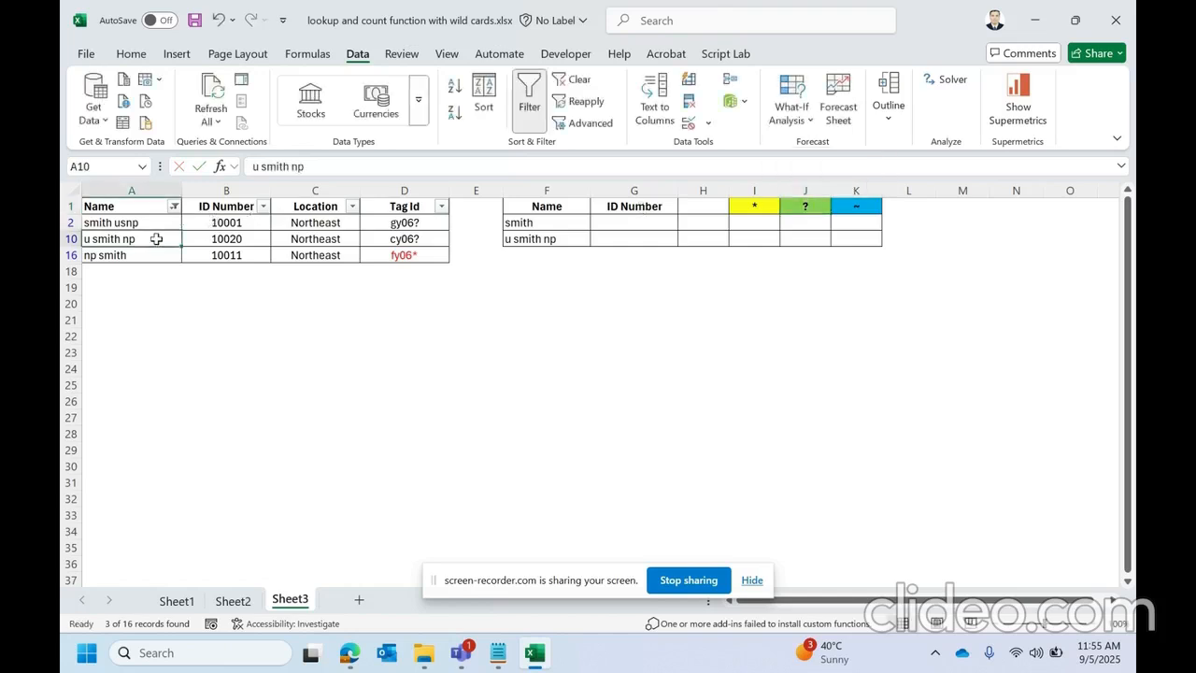
Step: Search the Name filter for the F2 surname alone, with "?" placed before it, and with "?*" placed before it
click(174, 206)
click(275, 362)
text(smith)
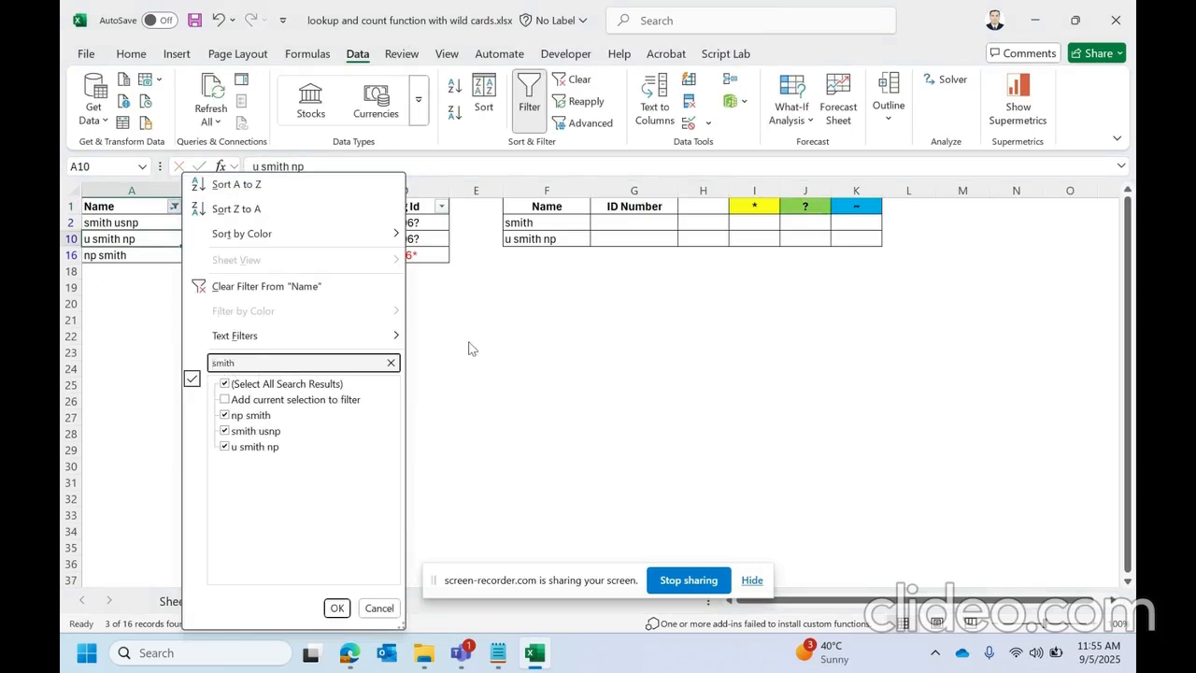
key(Home)
text(?)
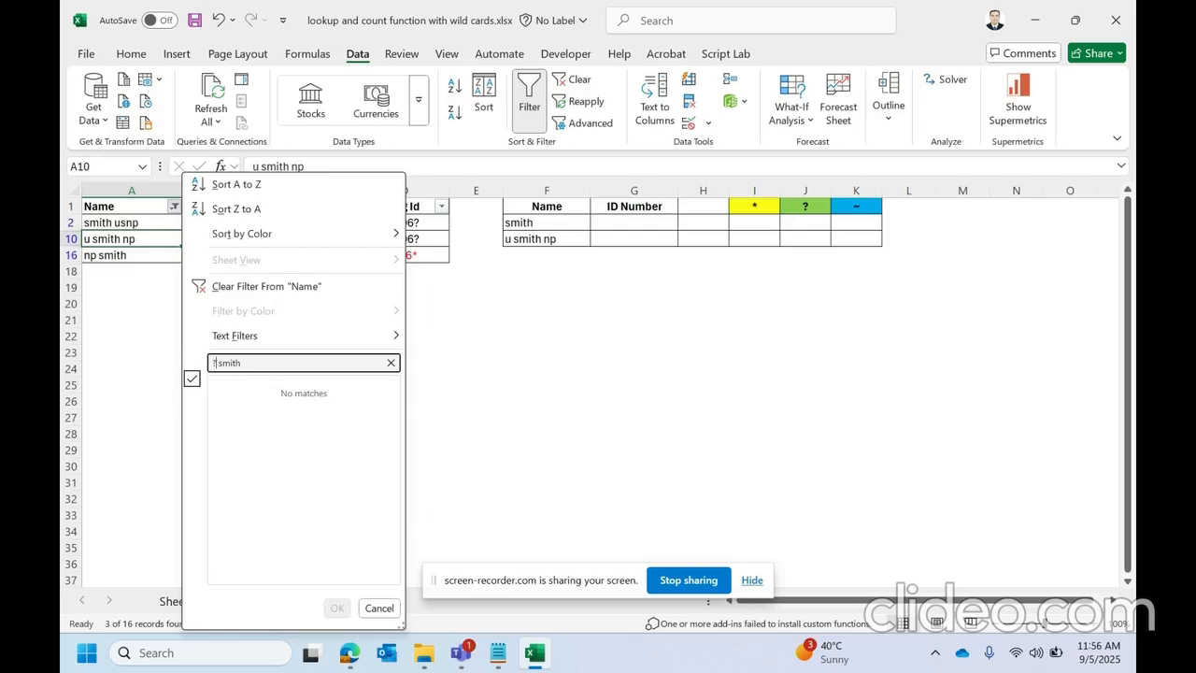
text(*)
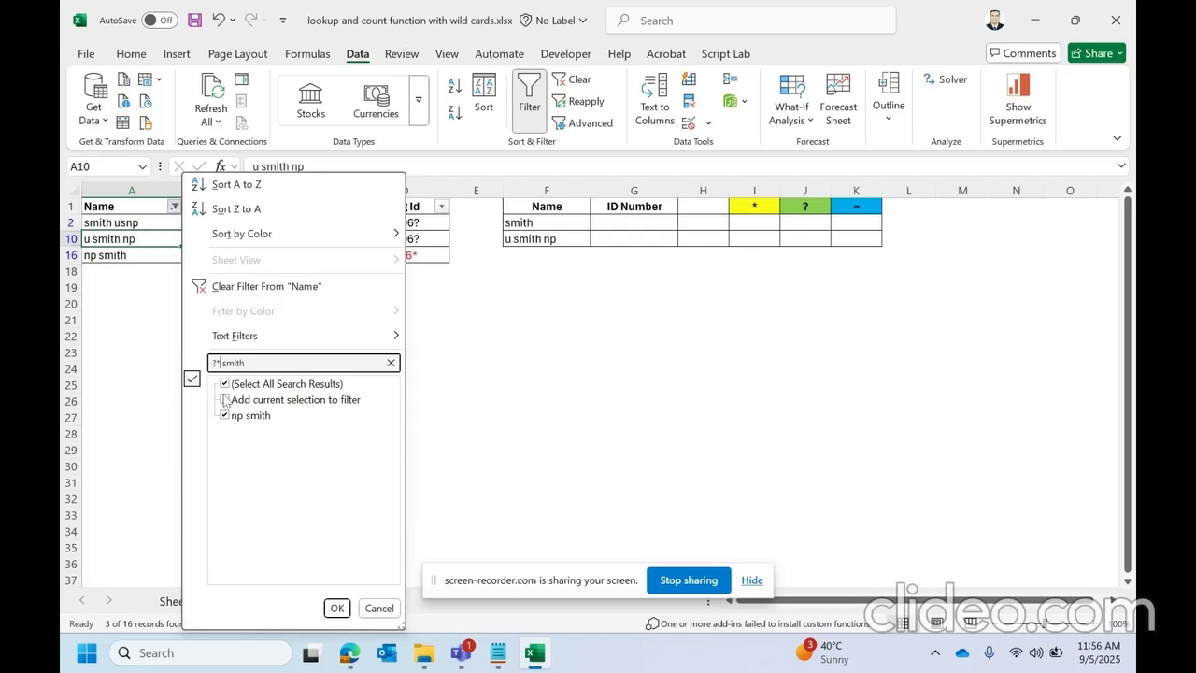
key(BackSpace)
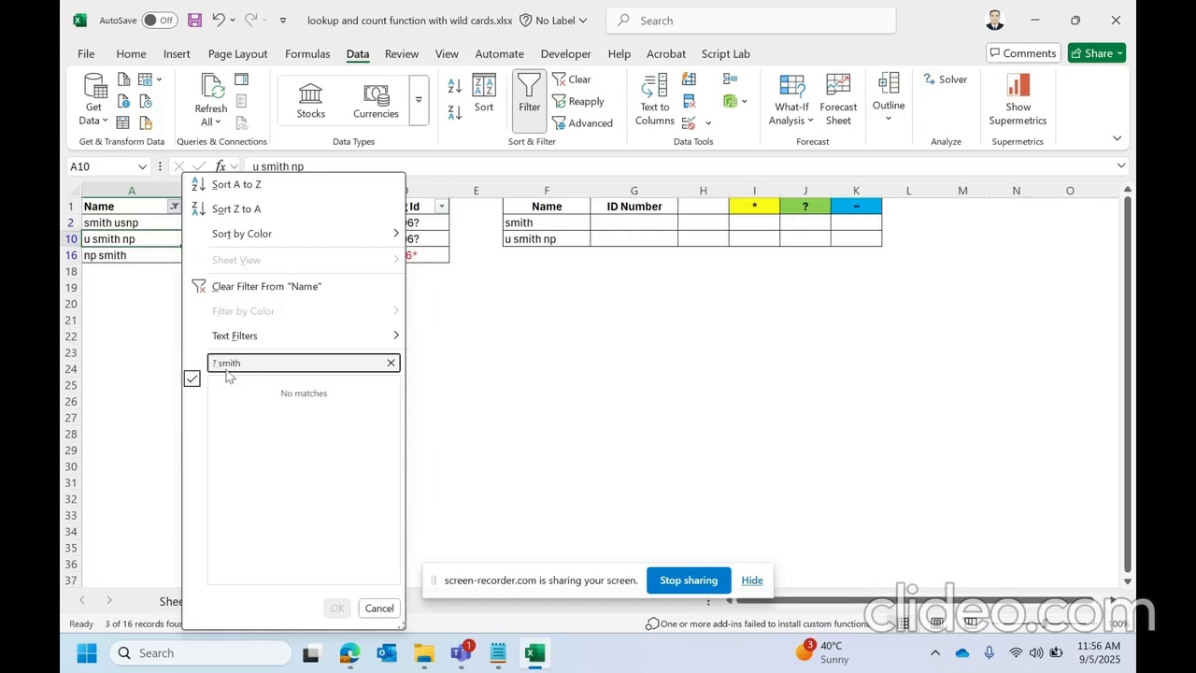
Step: Replace the question mark with "*" before the surname in the Name filter search, and close the list without applying it
click(220, 365)
key(BackSpace)
key(BackSpace)
text(*)
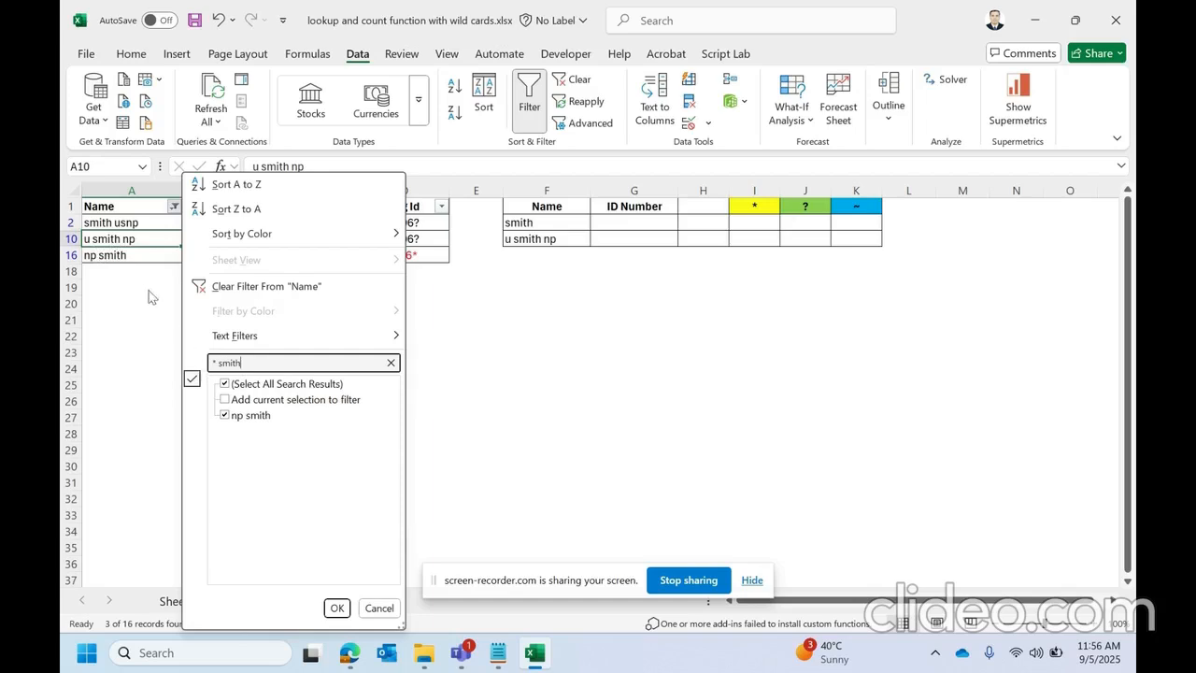
click(118, 267)
Step: Examine row 16 and the text of its name in A16 against the question mark in J1
click(71, 254)
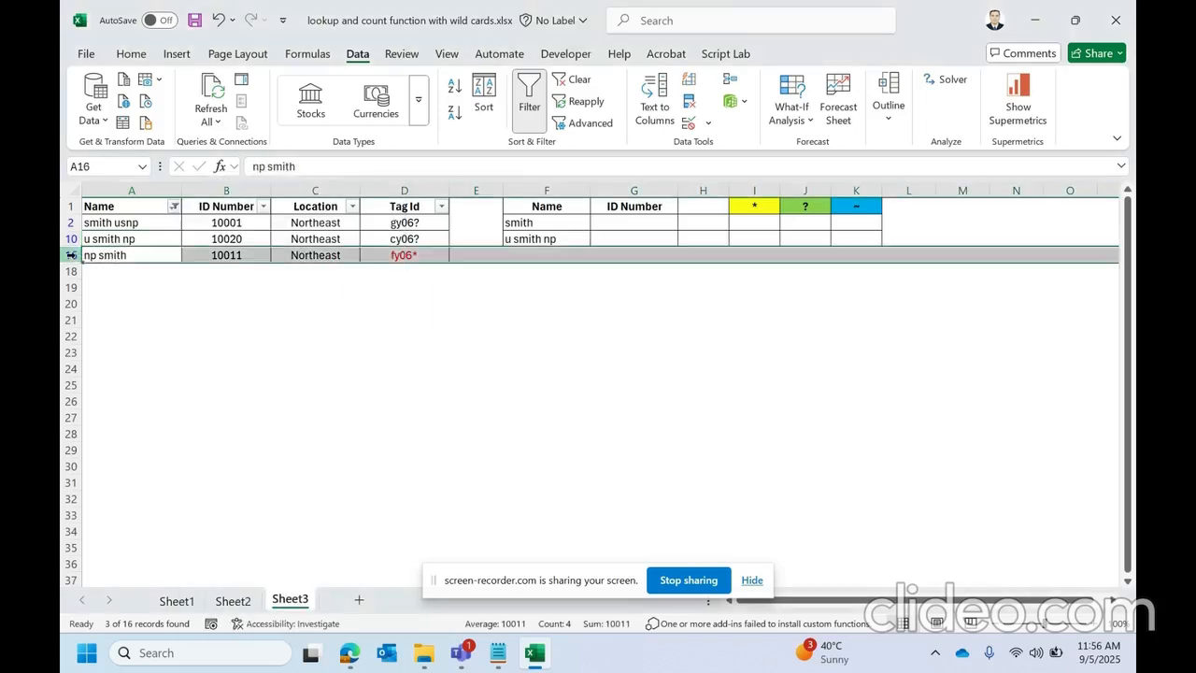
triple_click(123, 254)
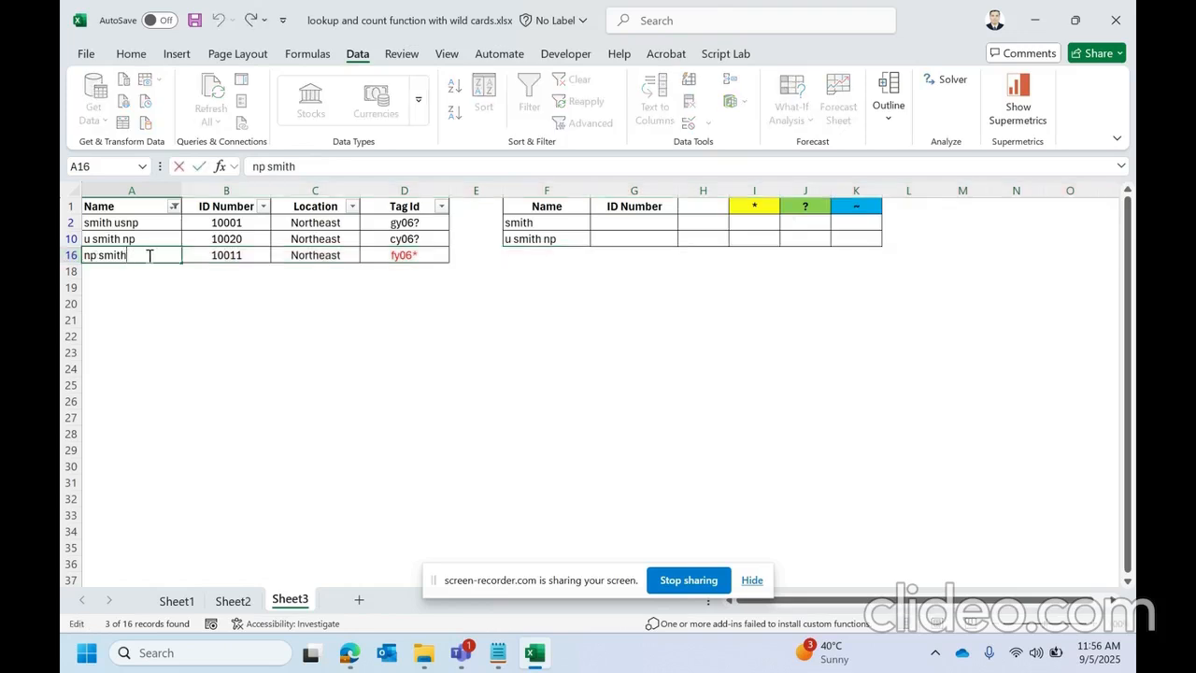
click(198, 287)
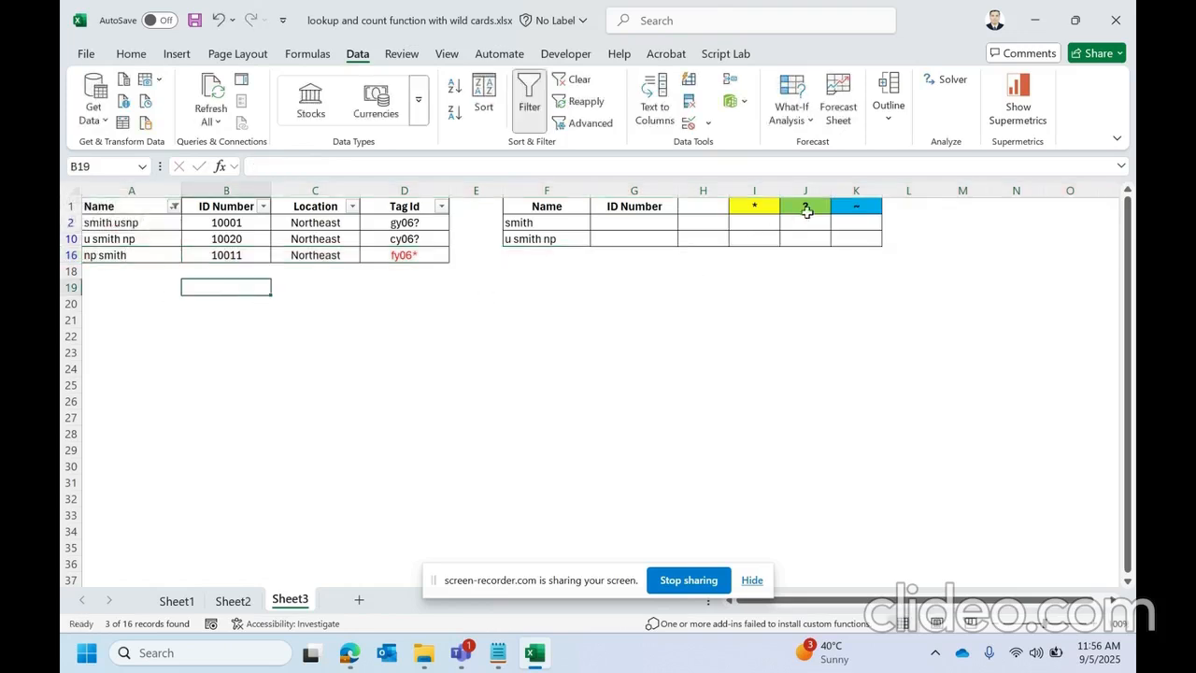
click(804, 208)
click(146, 252)
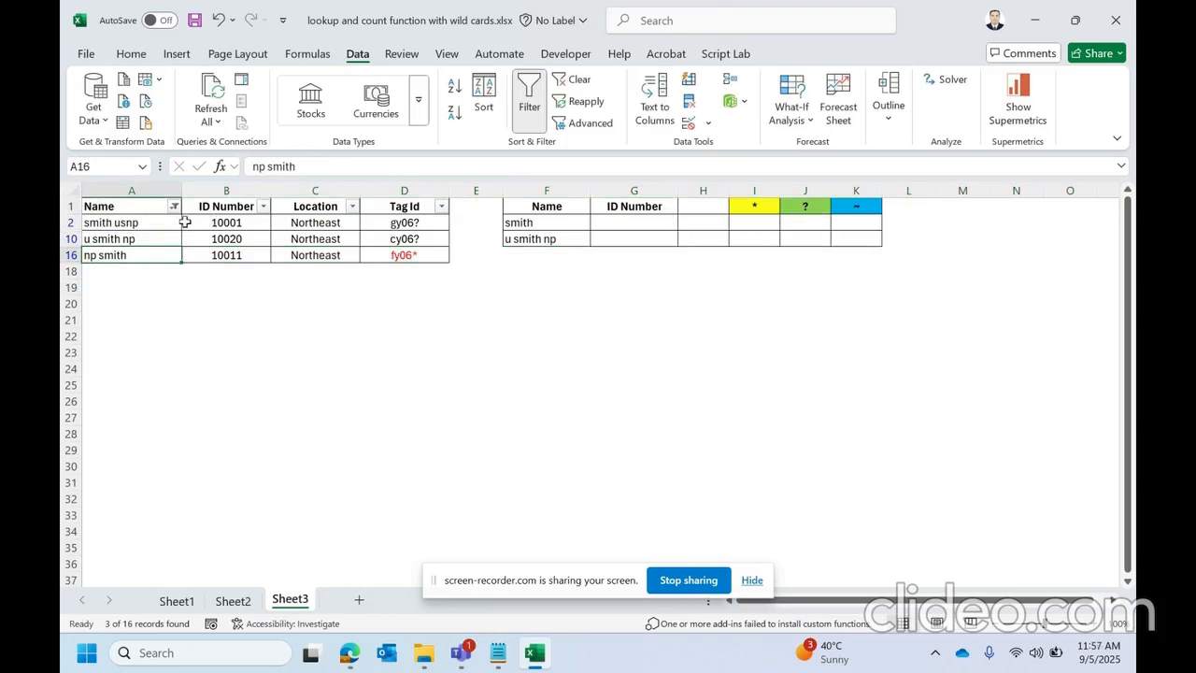
Step: Clear the Name filter and filter the column again by the surname listed in F2
click(174, 220)
click(174, 206)
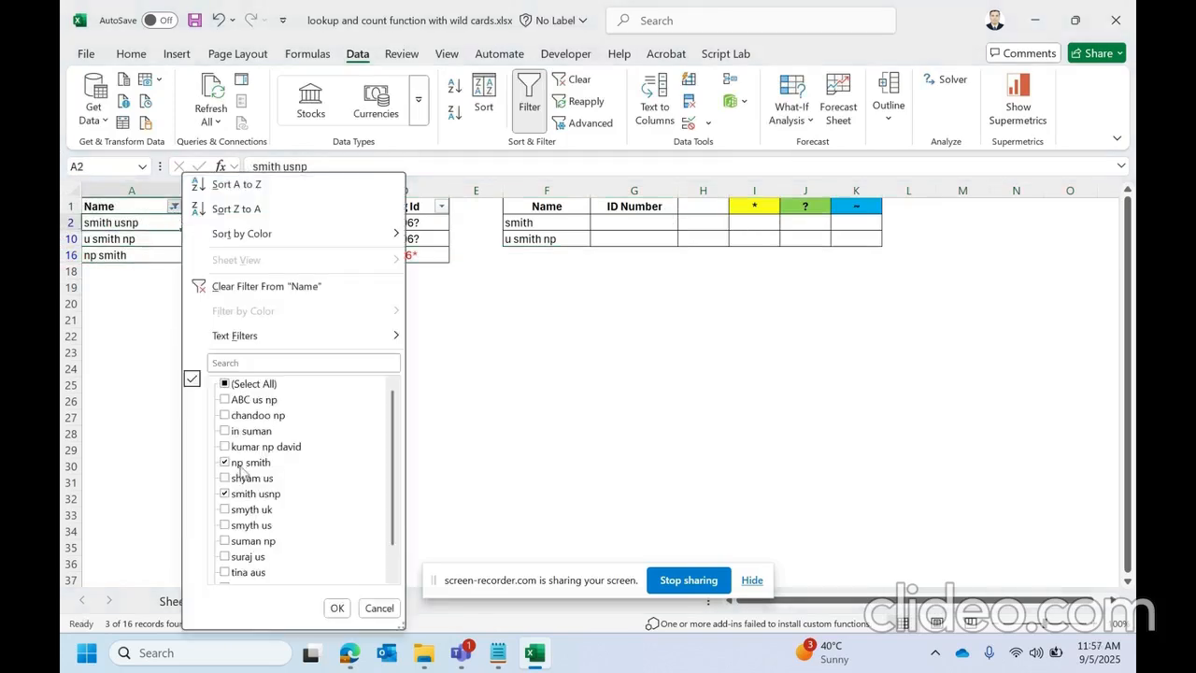
click(293, 289)
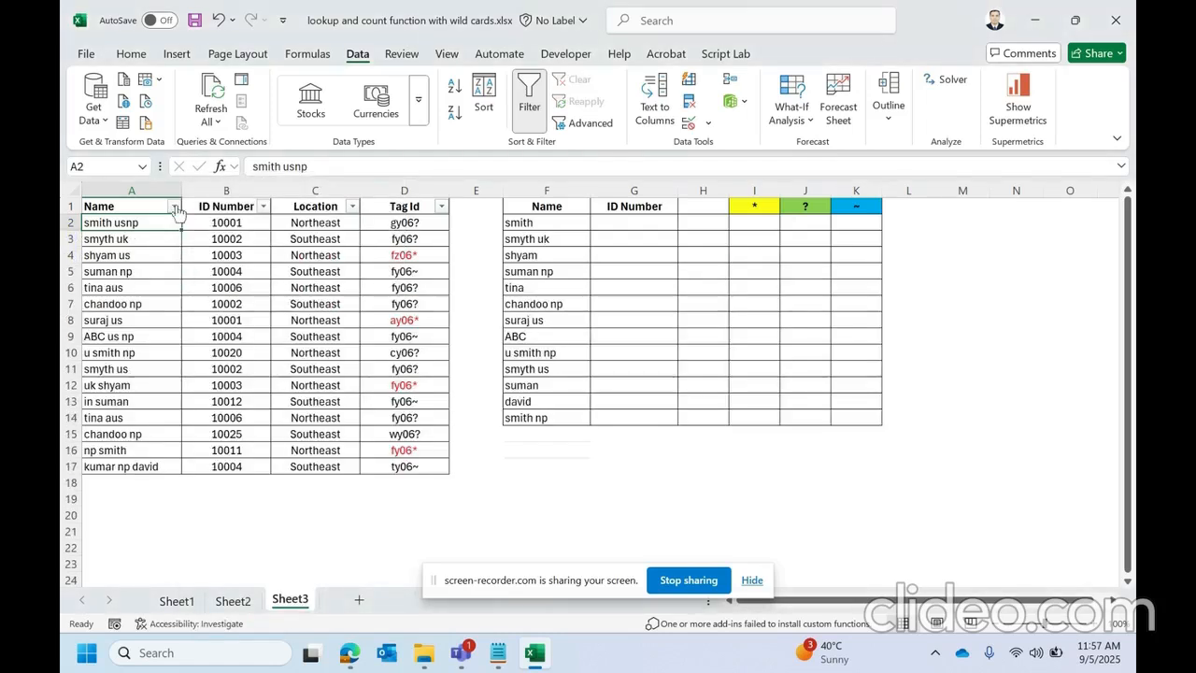
click(174, 206)
click(276, 363)
text(smith)
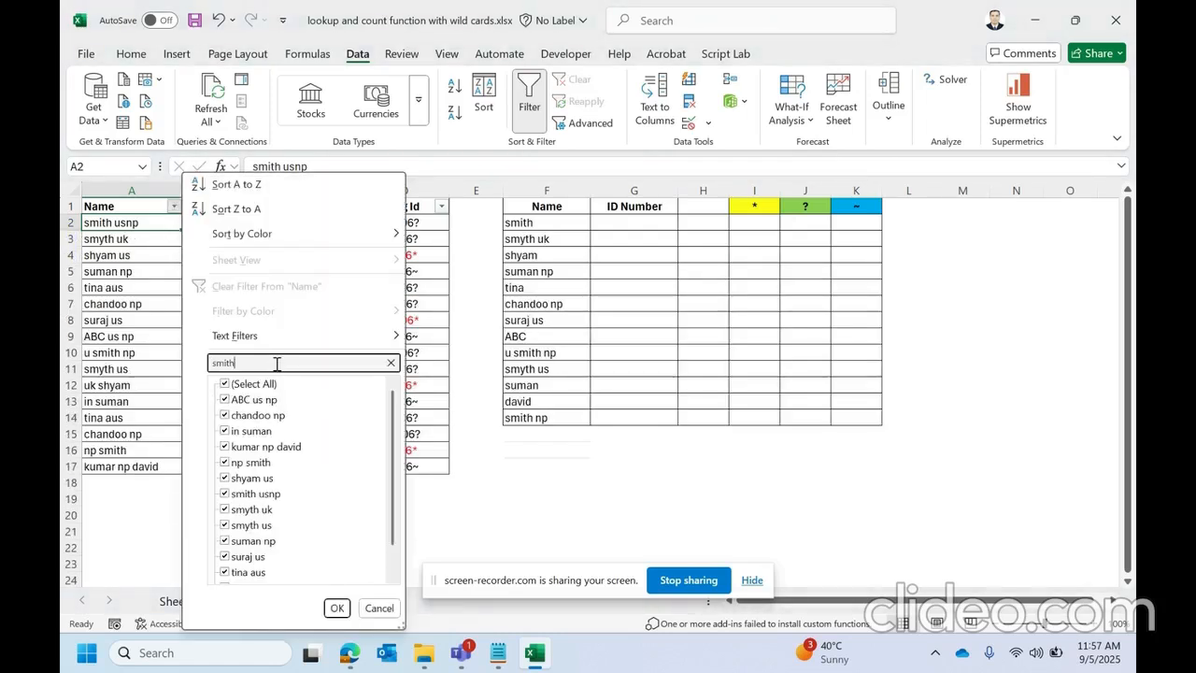
click(337, 608)
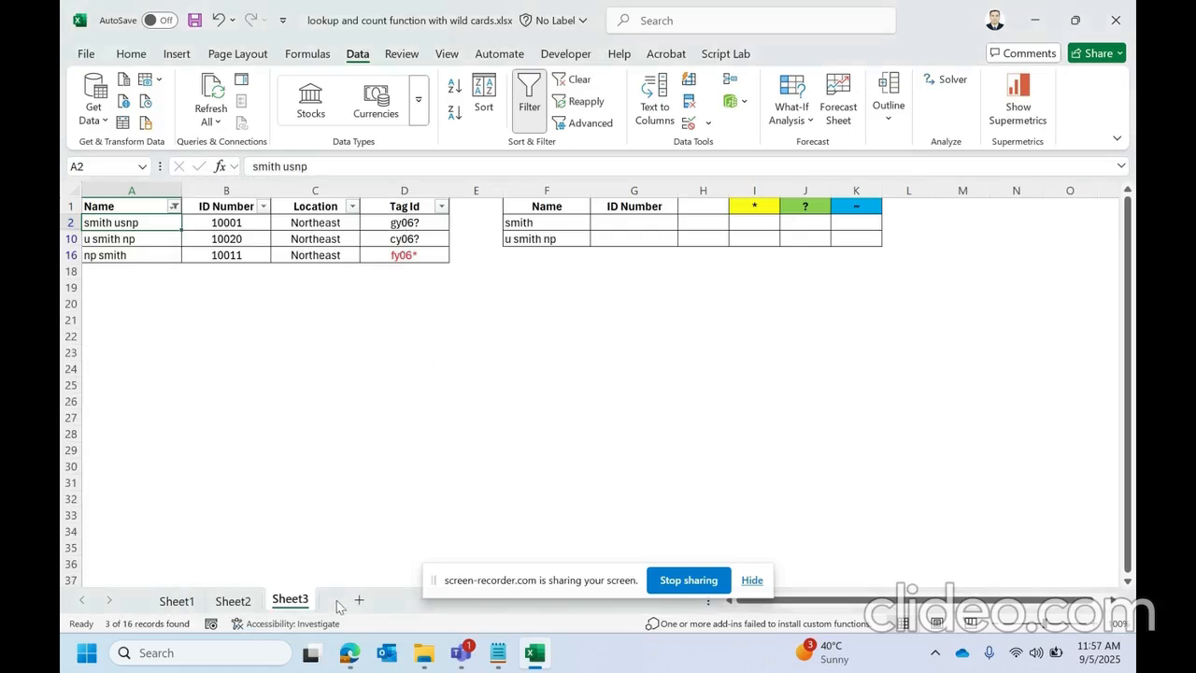
Step: Examine the name in A16, comparing the two-letter prefix "np" with the surname that follows it
click(112, 255)
double_click(110, 255)
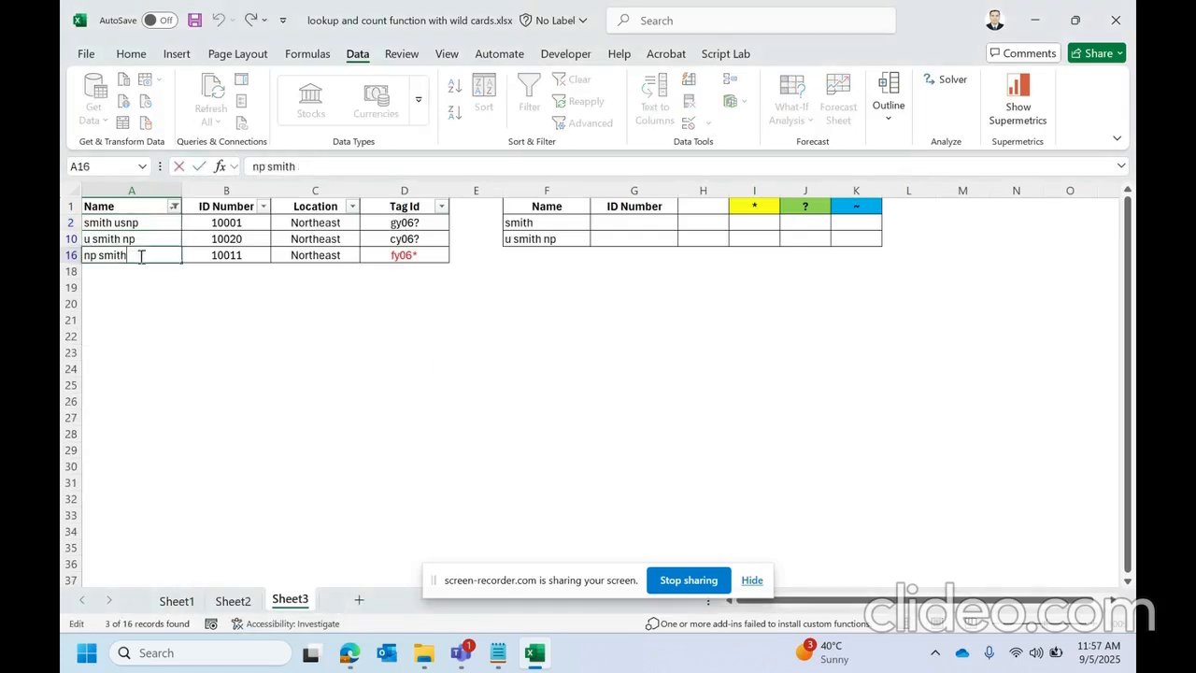
double_click(108, 255)
double_click(111, 255)
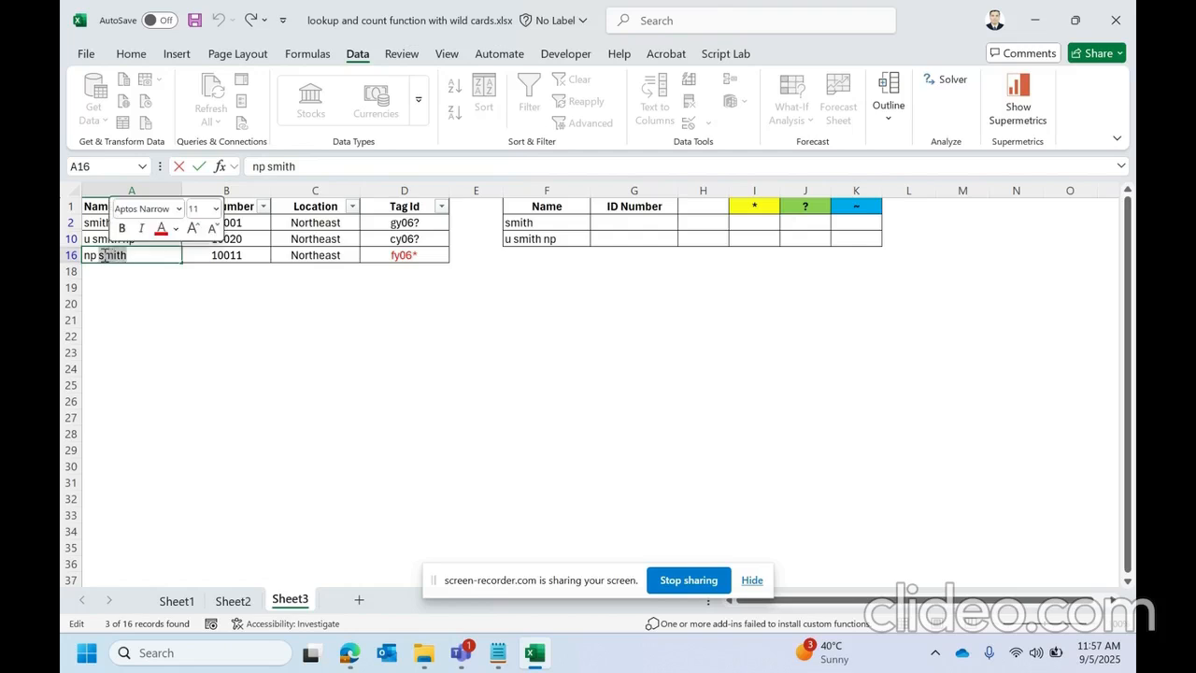
double_click(92, 255)
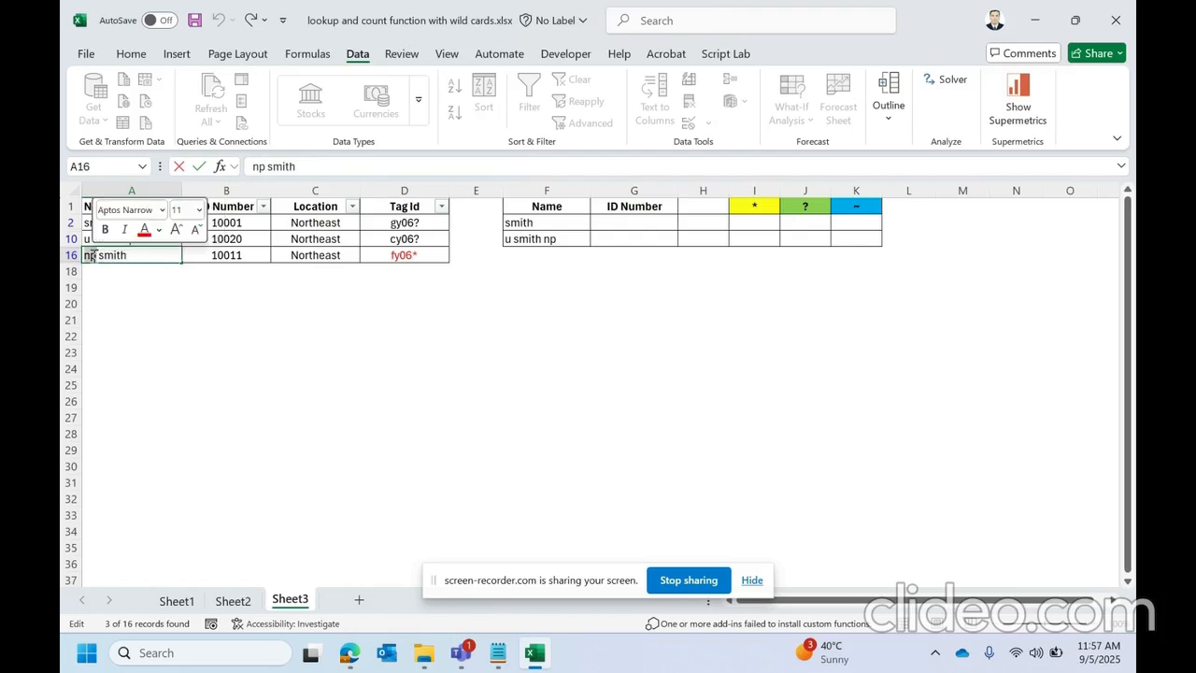
double_click(114, 255)
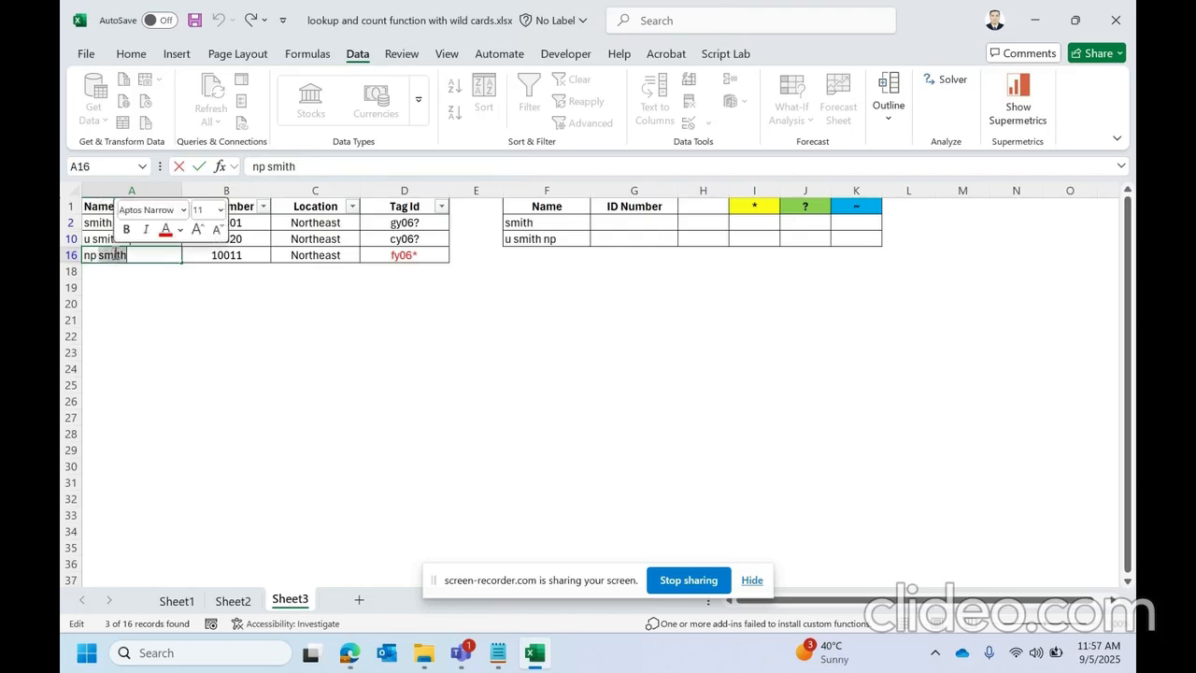
double_click(91, 257)
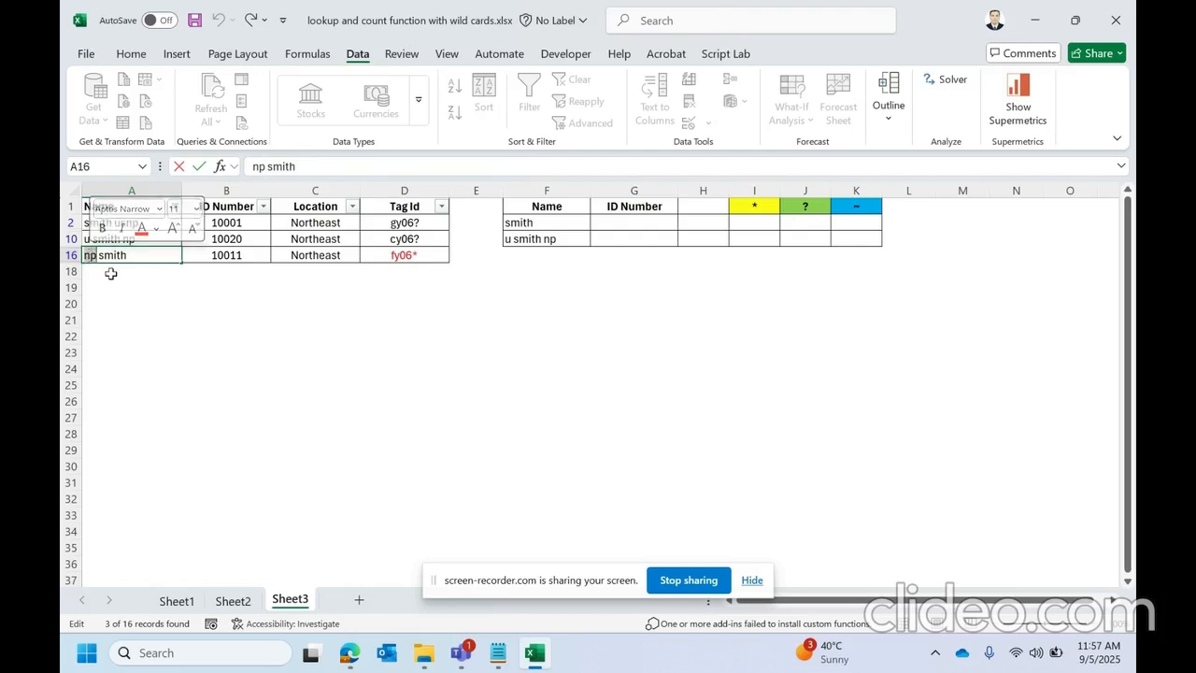
click(107, 273)
click(101, 255)
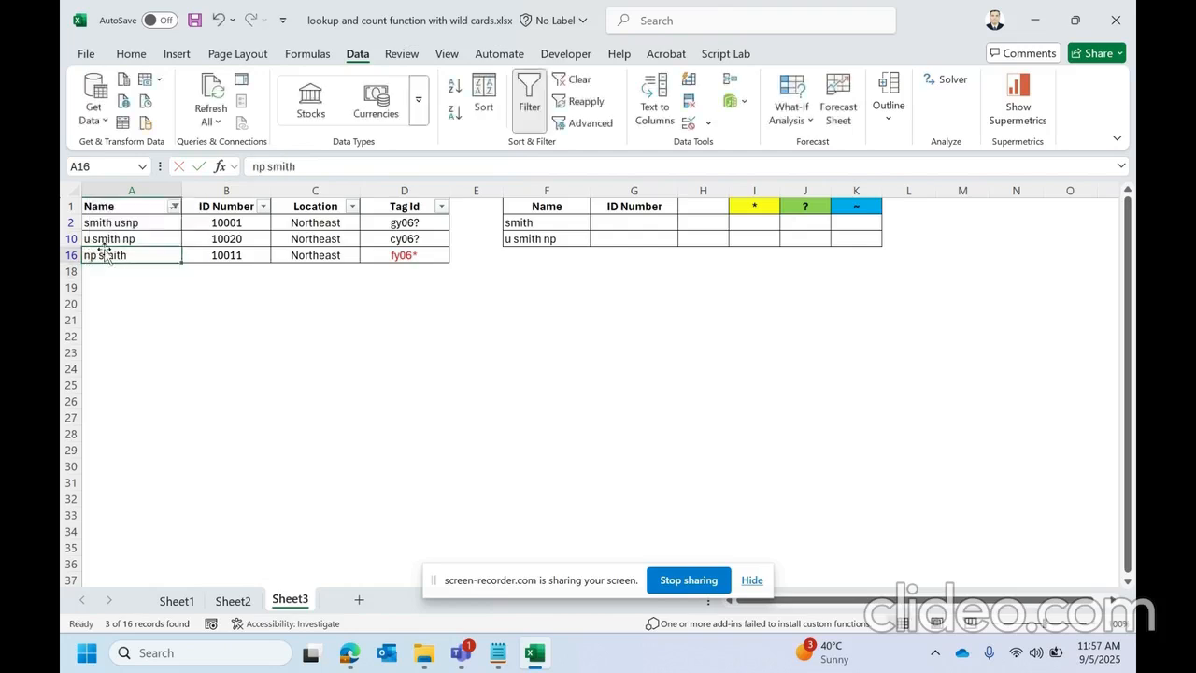
Step: Search the Name filter list for the surname in F2, with "??" and a space before it and "*" after it
click(174, 206)
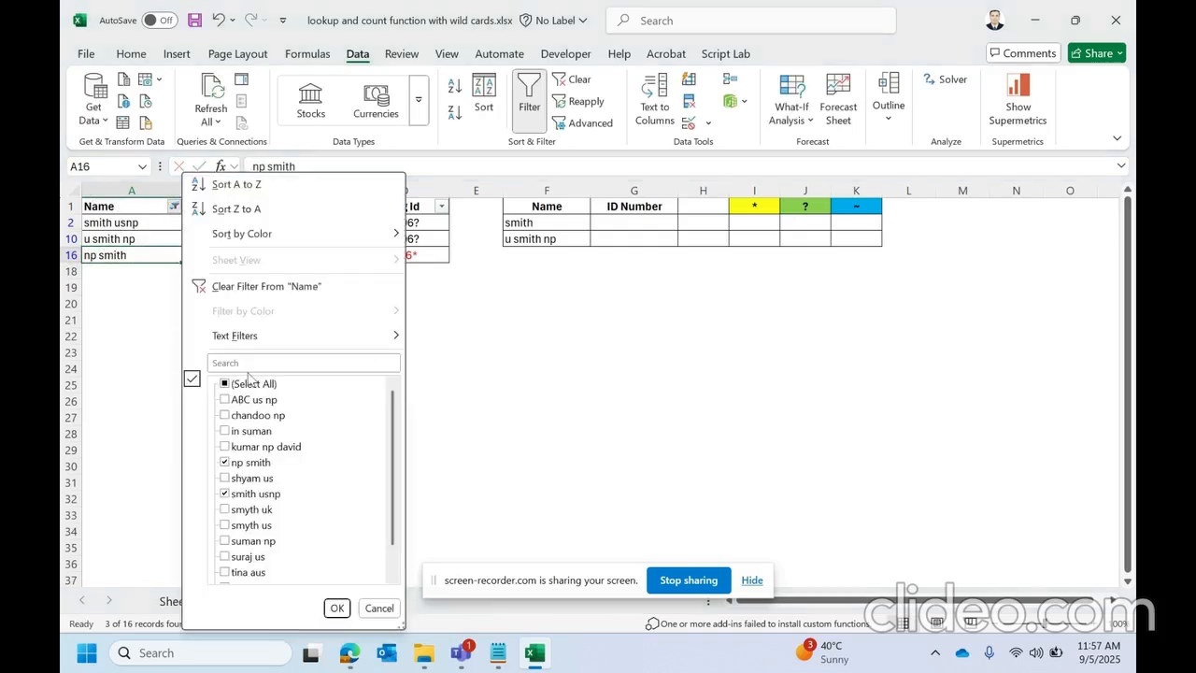
click(248, 363)
text(smith)
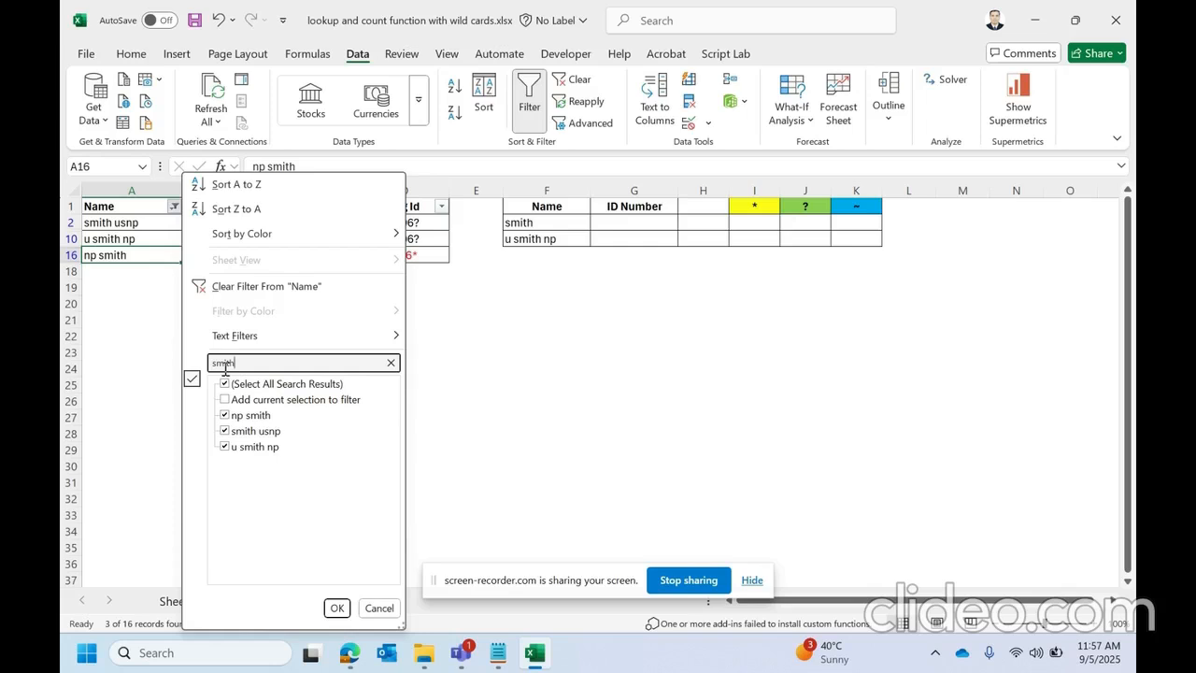
double_click(219, 366)
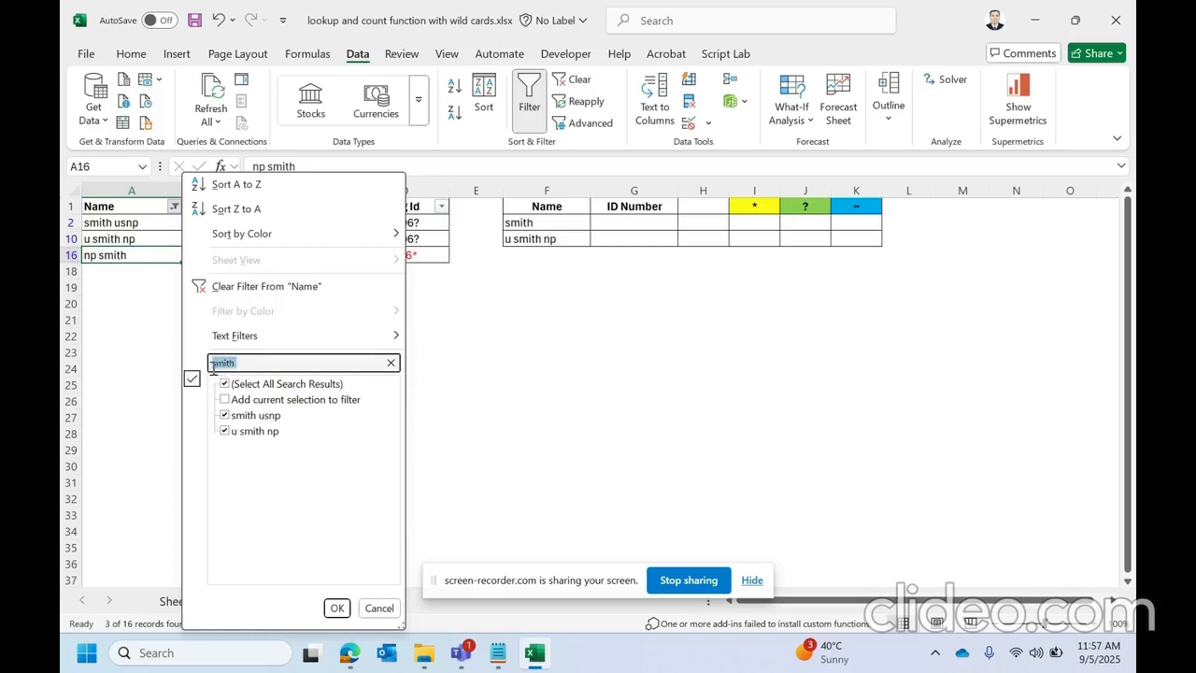
key(Home)
text(??)
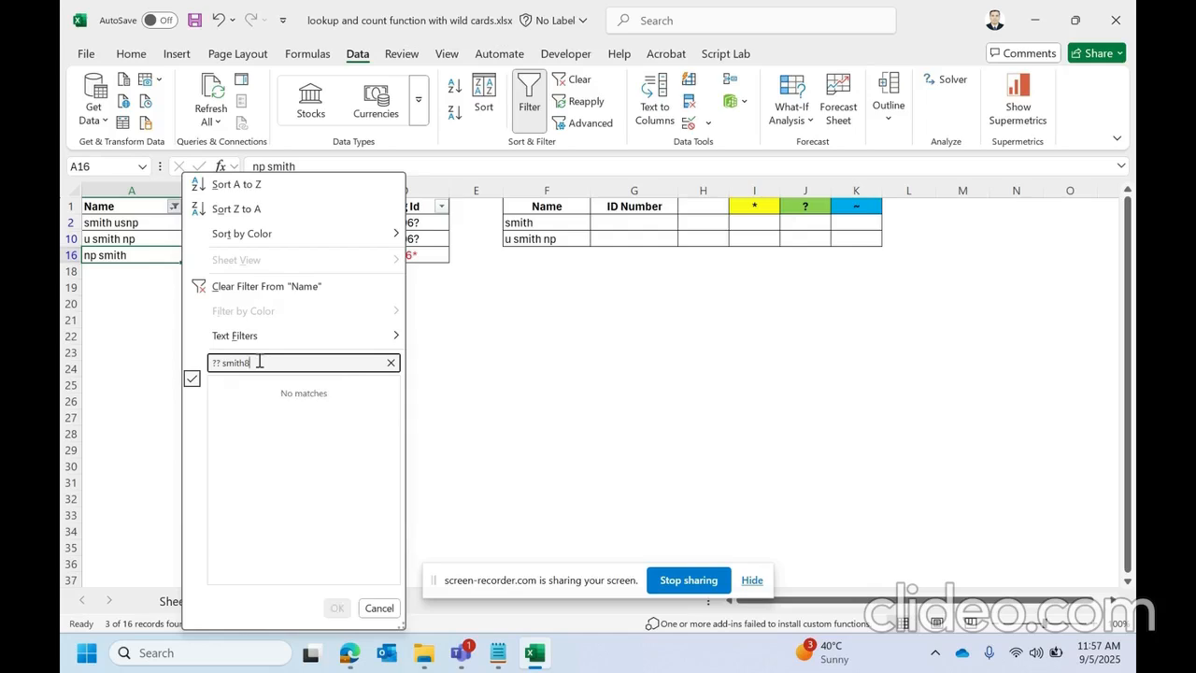
key(BackSpace)
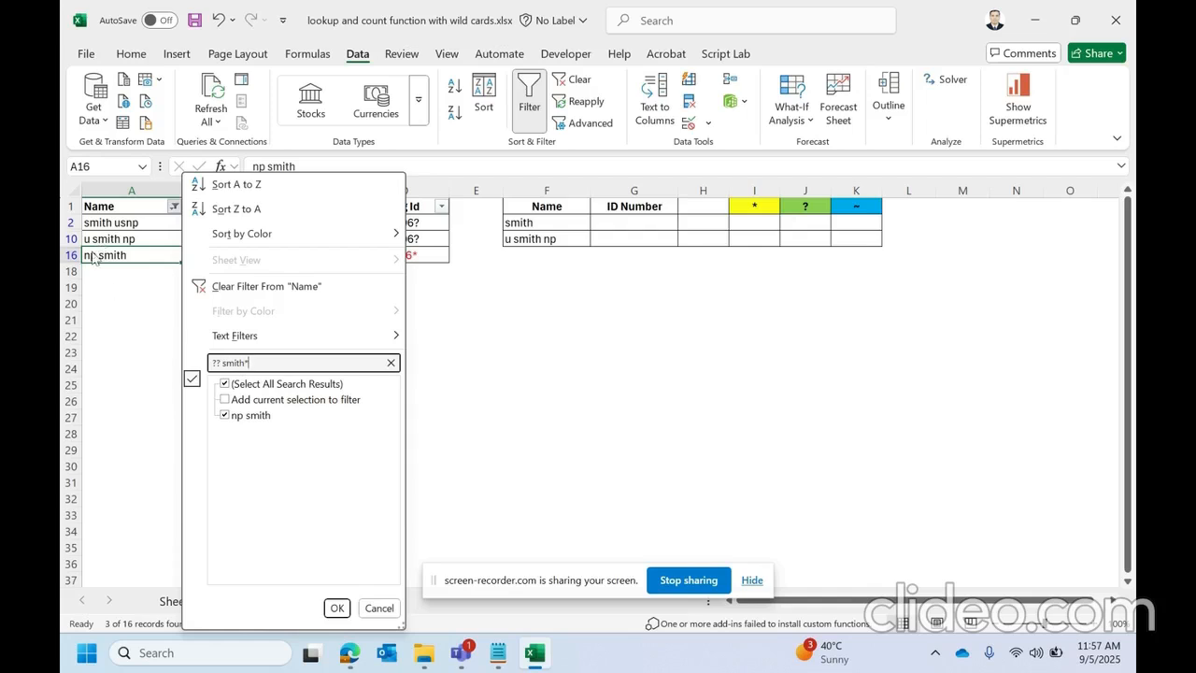
Step: Examine the two question marks in the Name filter search text, and close the list without applying it
drag(224, 362, 213, 364)
click(216, 362)
drag(216, 362, 201, 369)
click(213, 362)
drag(222, 363, 204, 360)
click(207, 362)
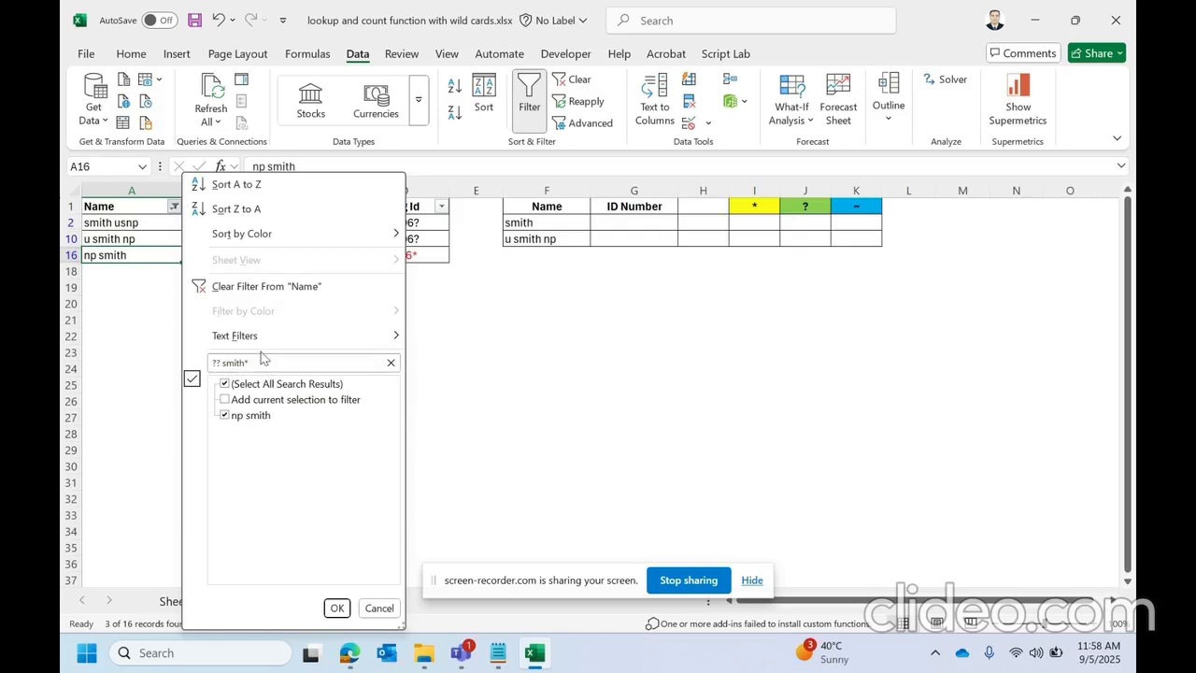
click(378, 608)
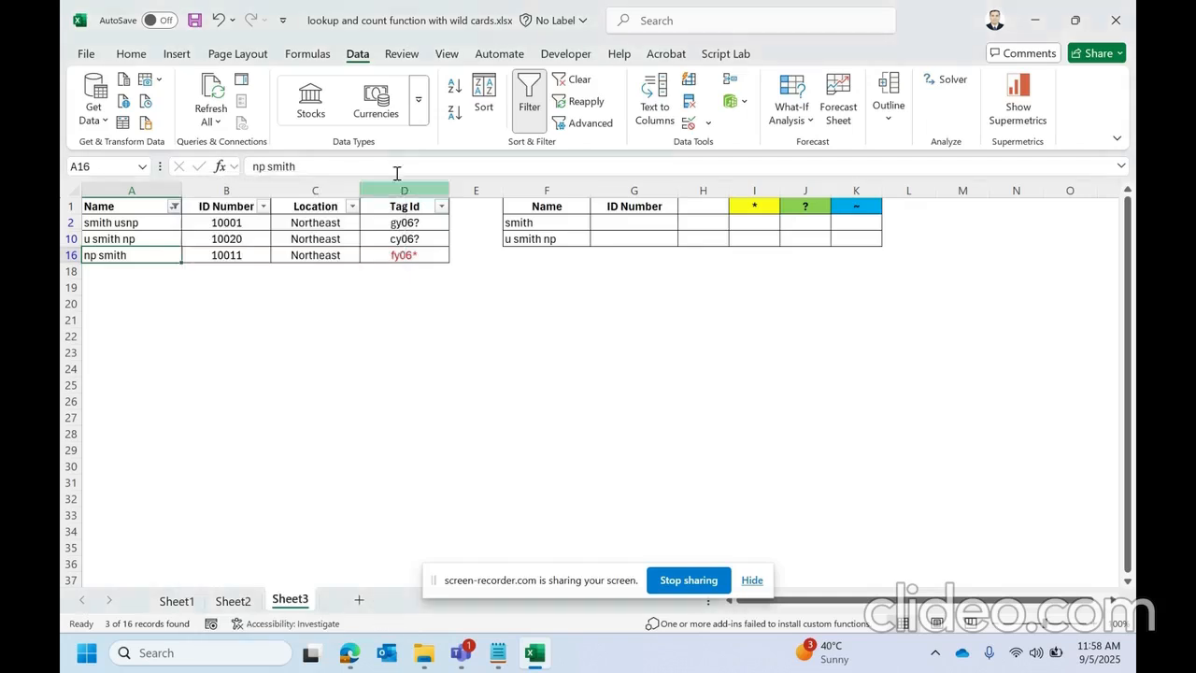
Step: Clear the Name filter and search the Tag Id filter list for "?"
click(572, 78)
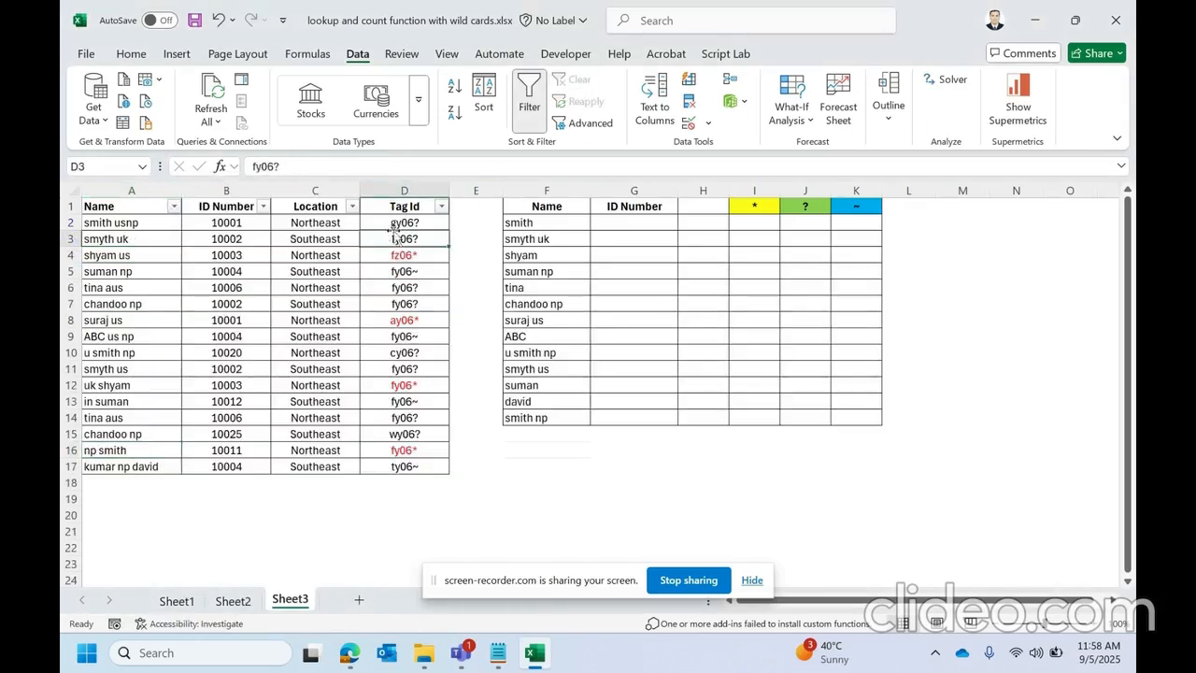
click(409, 220)
click(441, 205)
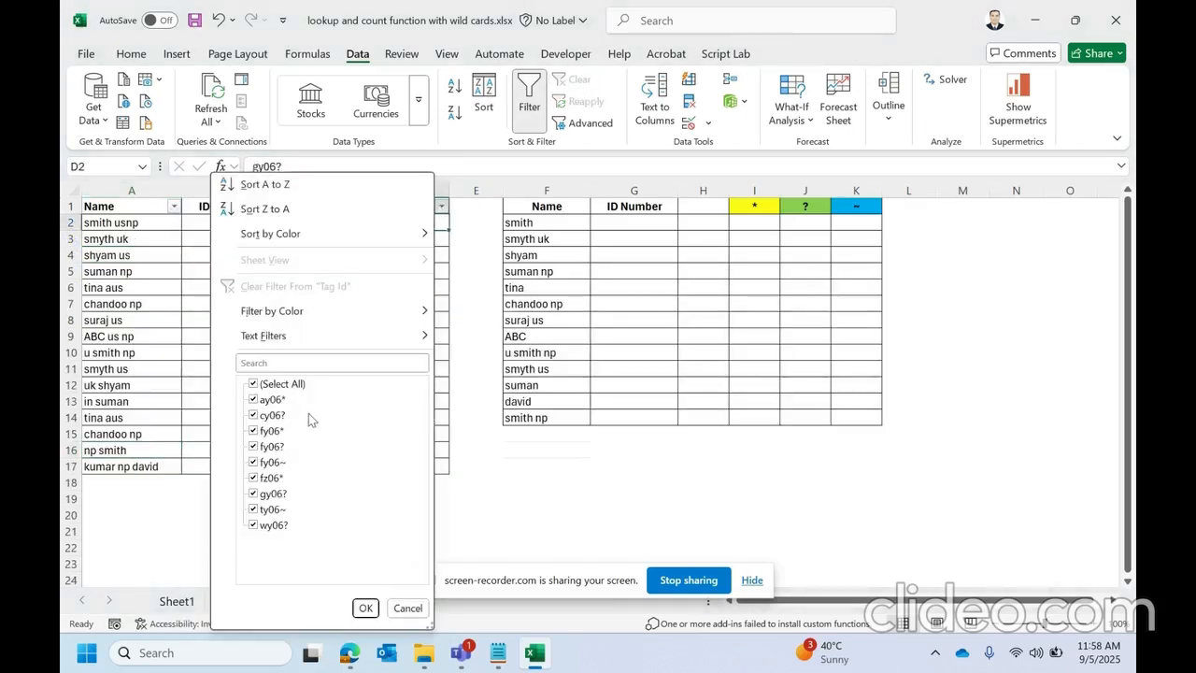
click(302, 364)
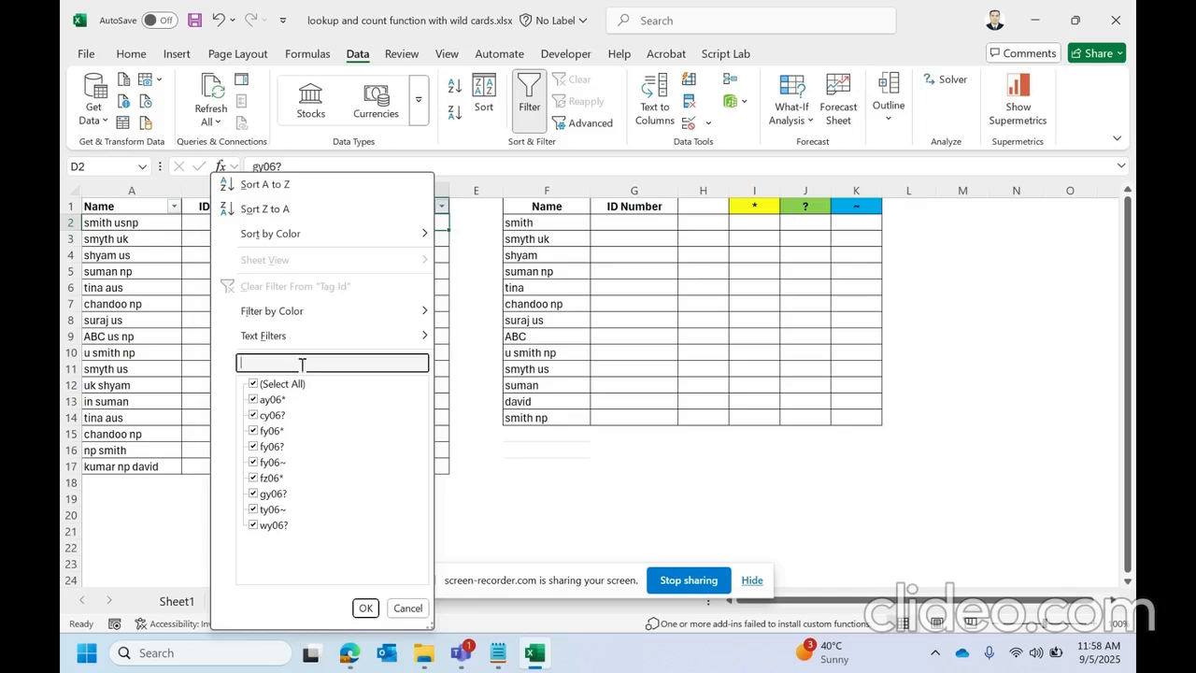
text(~)
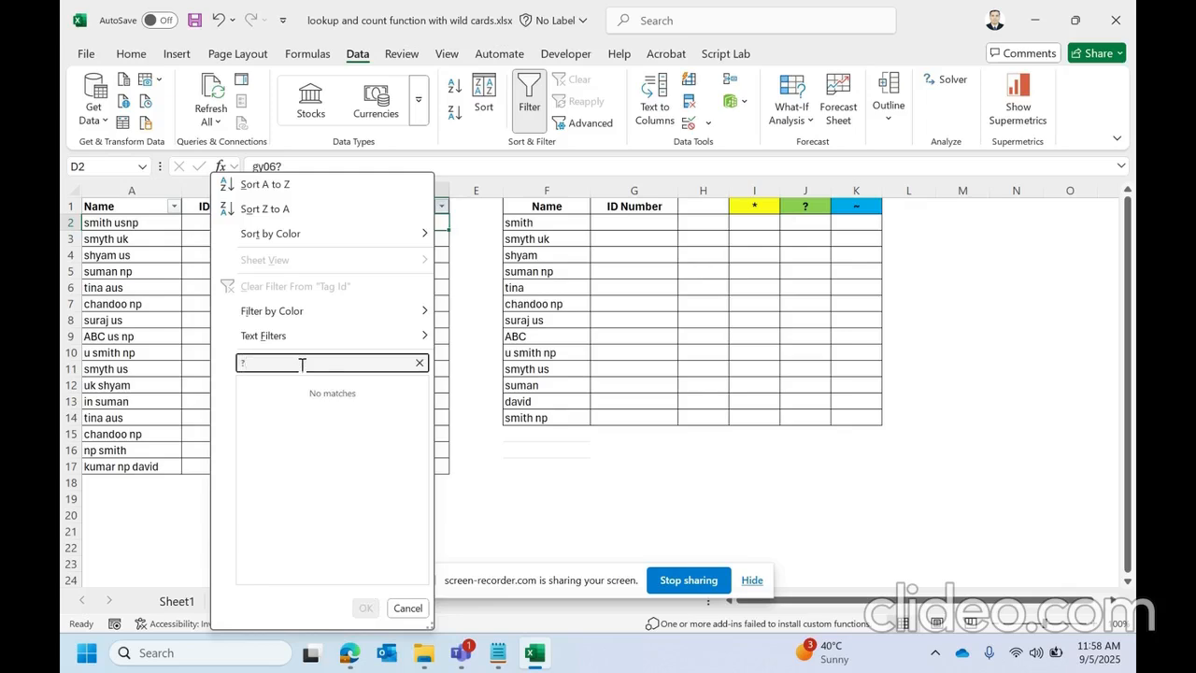
Step: Put "~" before the question mark in the Tag Id search, apply the filter, and select the filtered tags in D2:D15
drag(302, 364, 198, 367)
click(255, 361)
text(~)
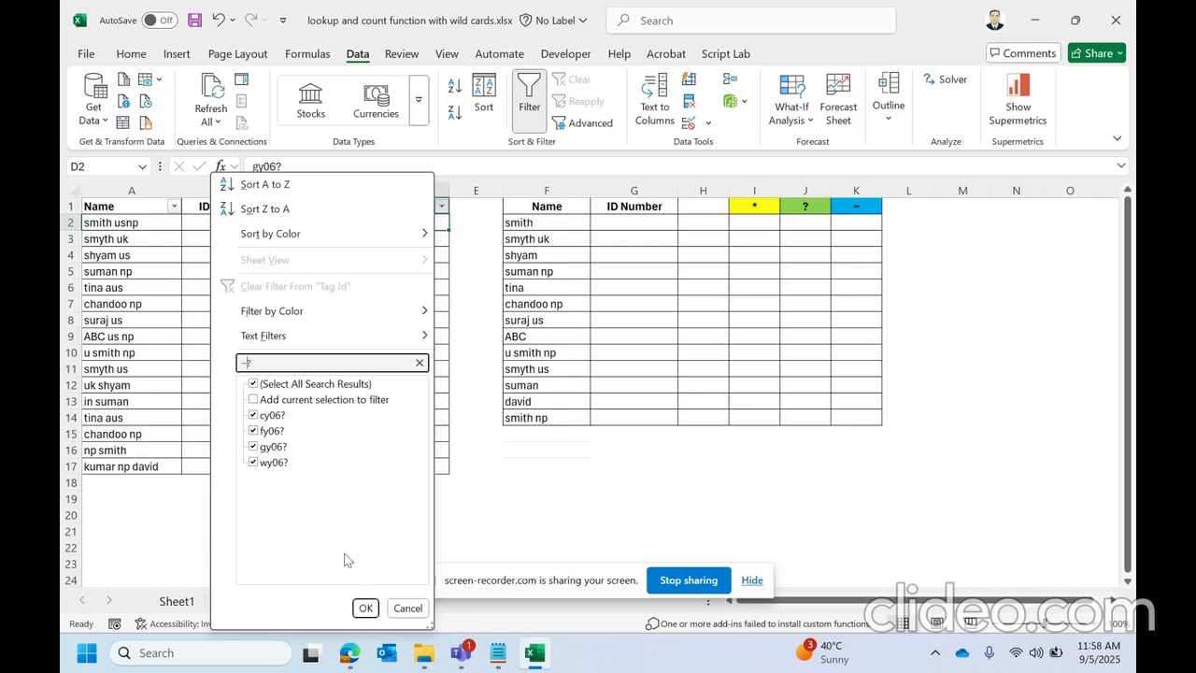
click(365, 608)
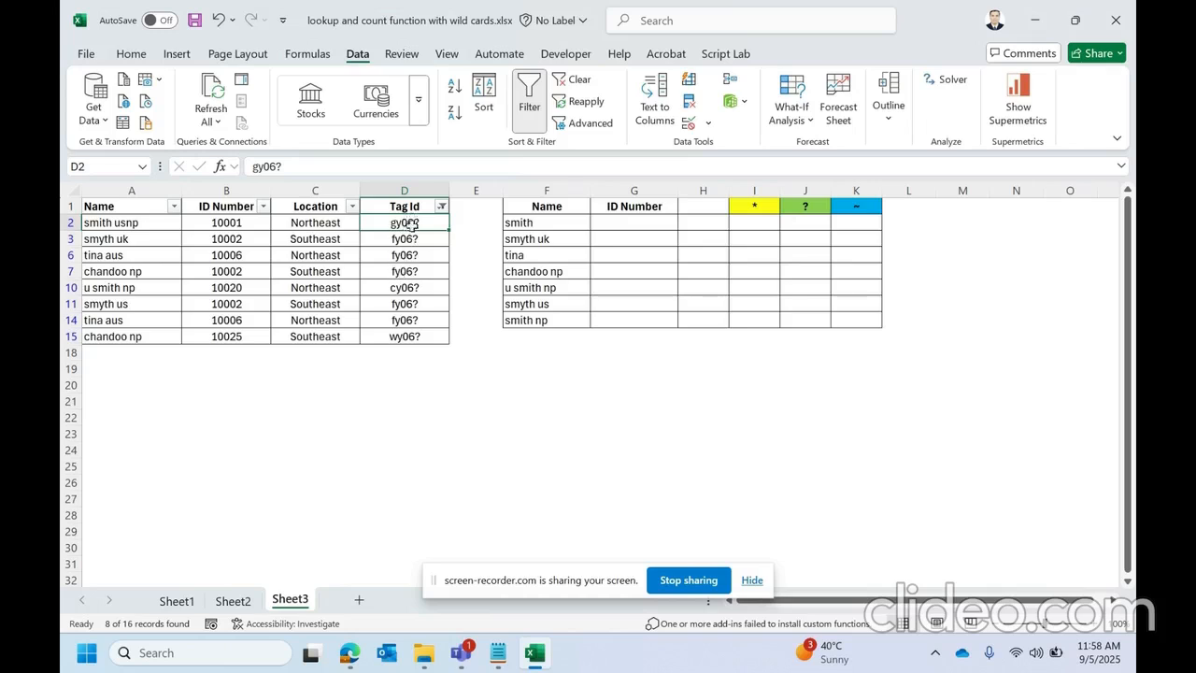
drag(411, 223, 420, 336)
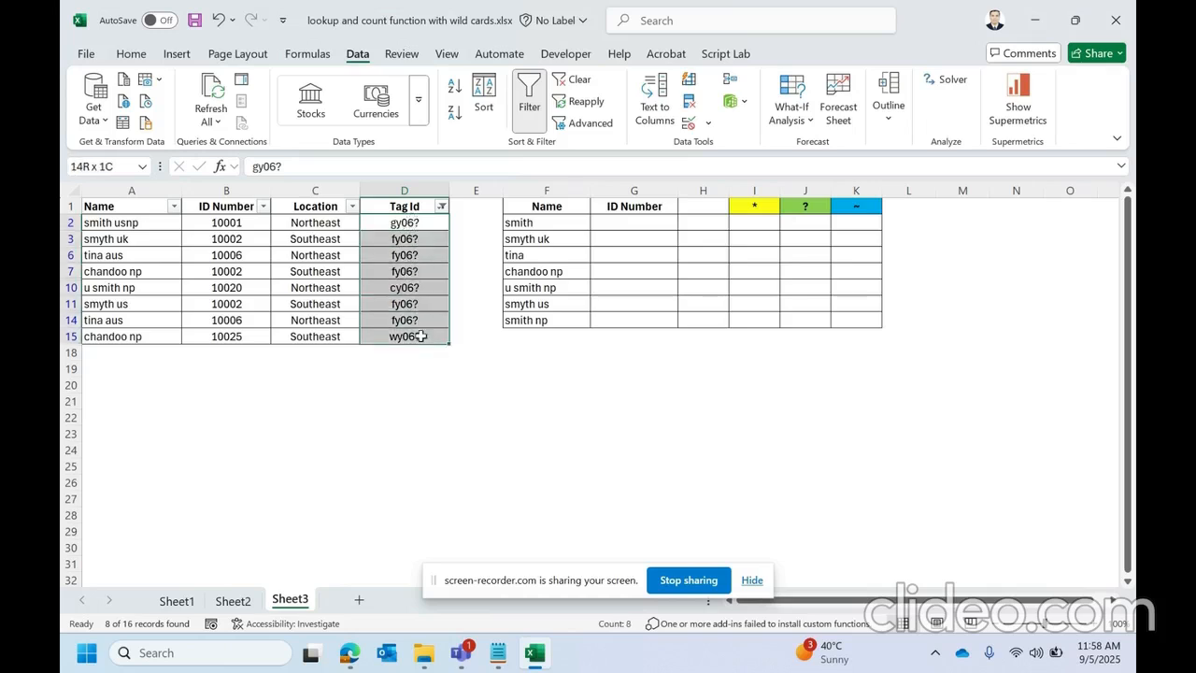
Step: Examine the tilde in K1 against the asterisk and question mark in I1:J1
click(440, 206)
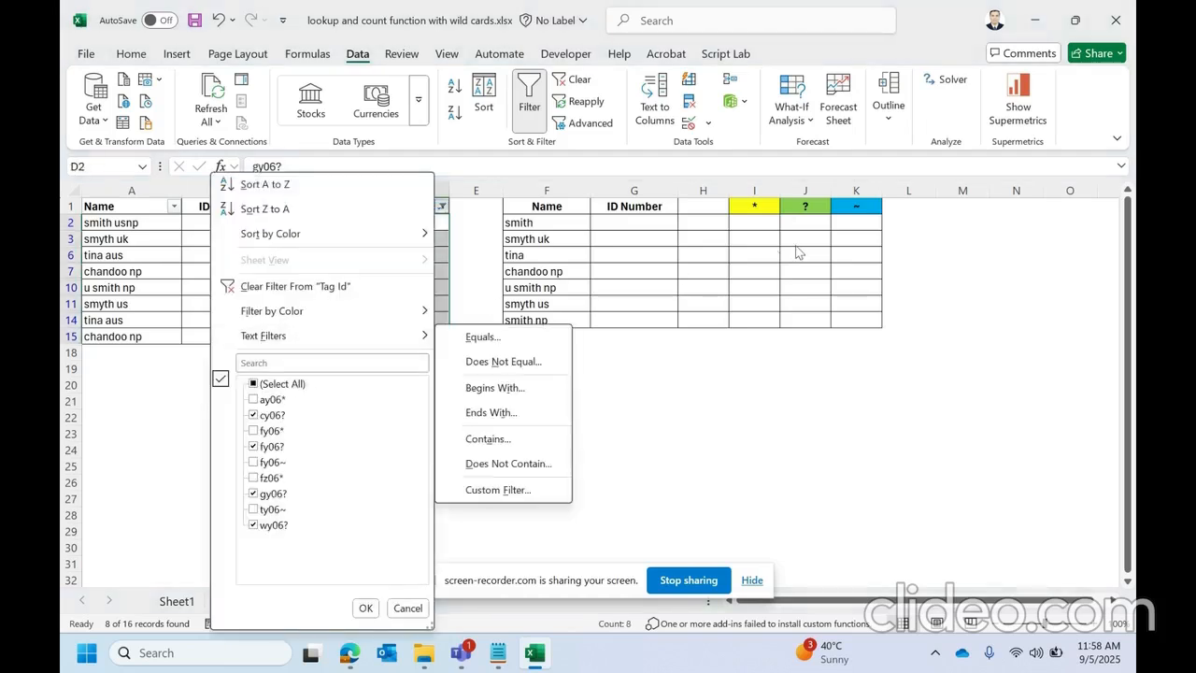
click(798, 253)
click(852, 204)
text(~)
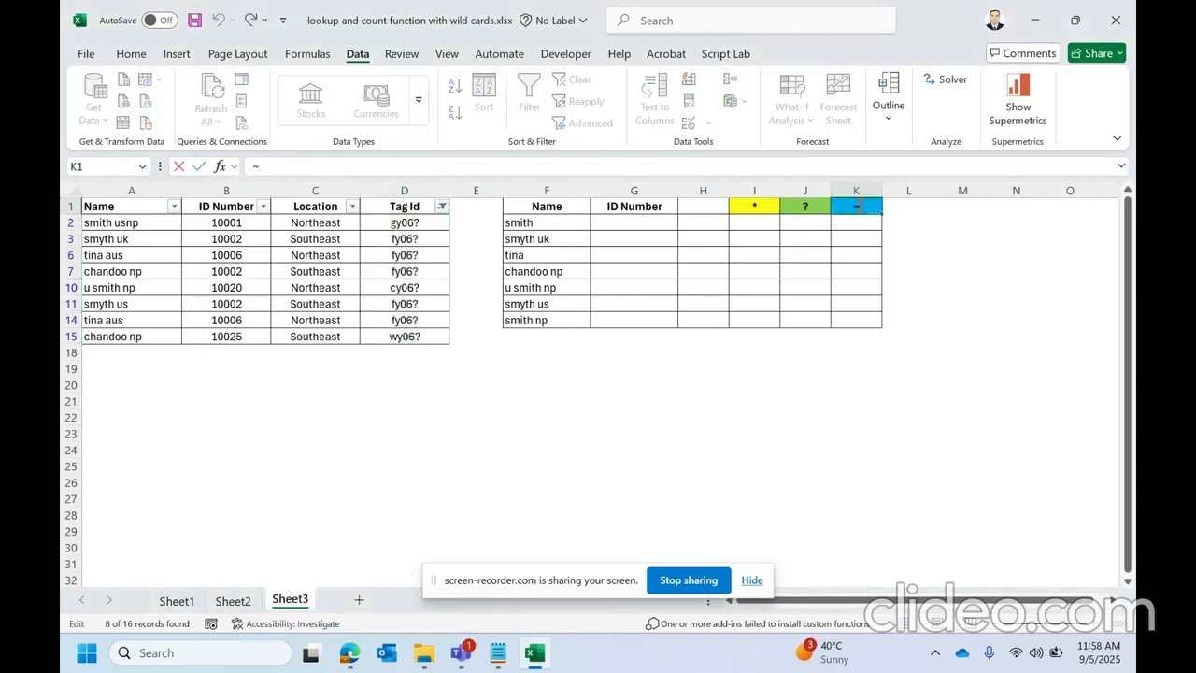
drag(760, 205, 803, 206)
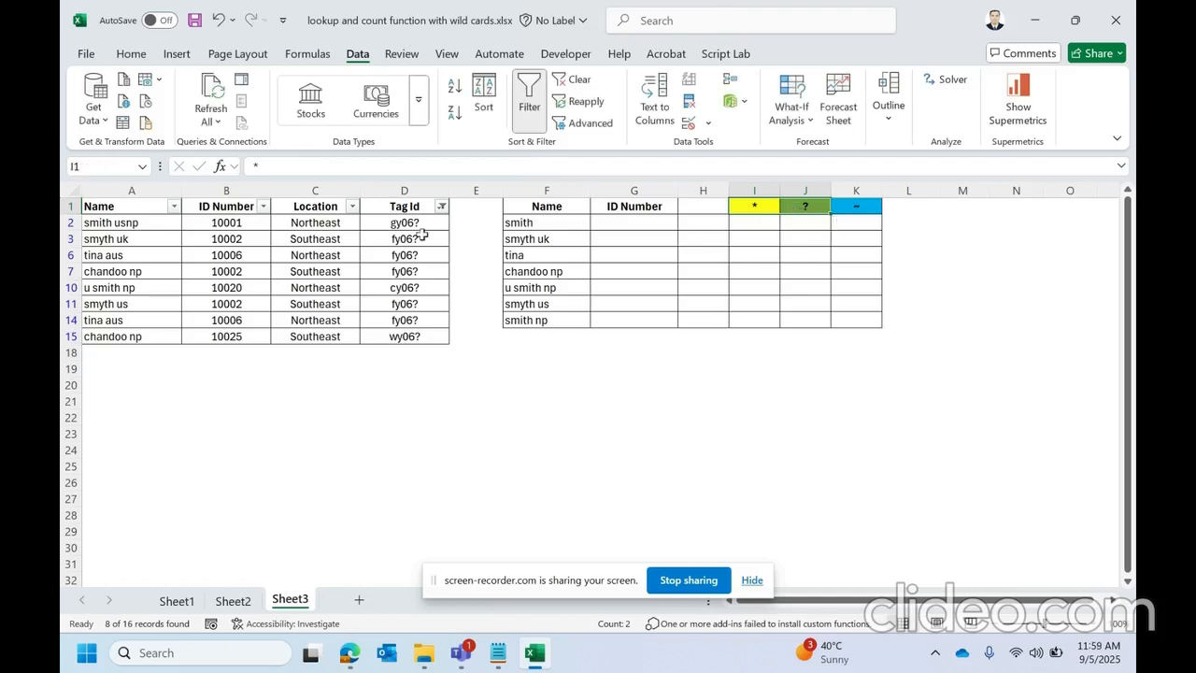
Step: Clear the filter from the Tag Id column so all rows are listed again
click(439, 206)
click(441, 205)
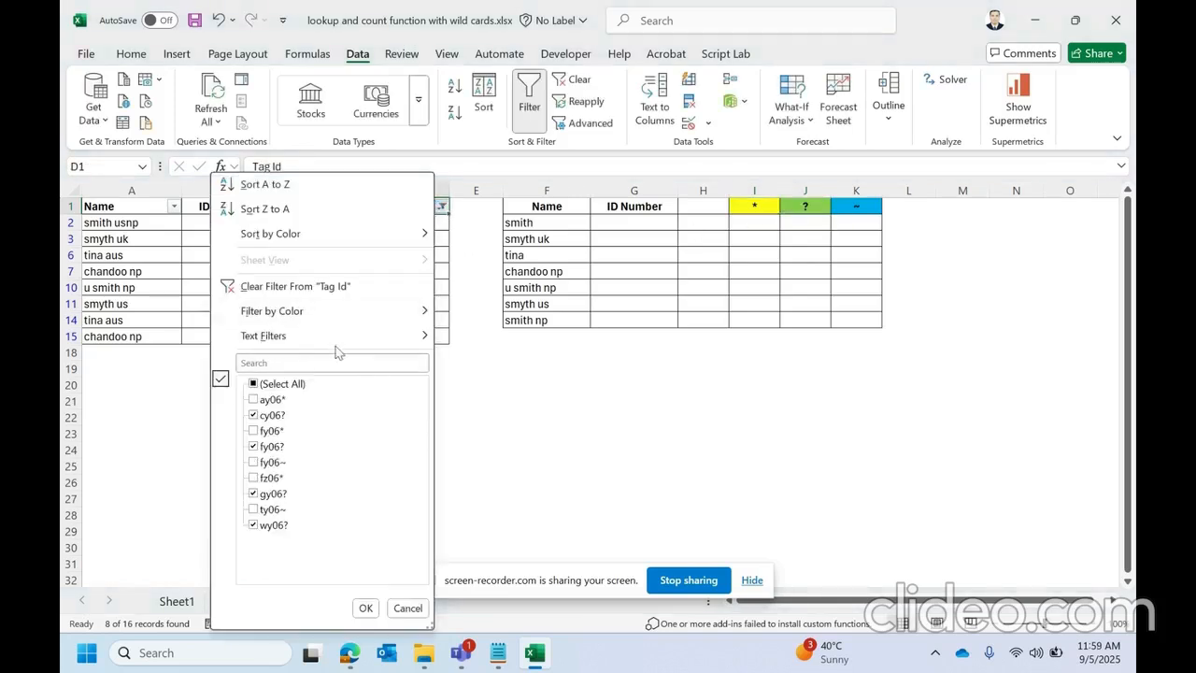
click(355, 286)
click(387, 289)
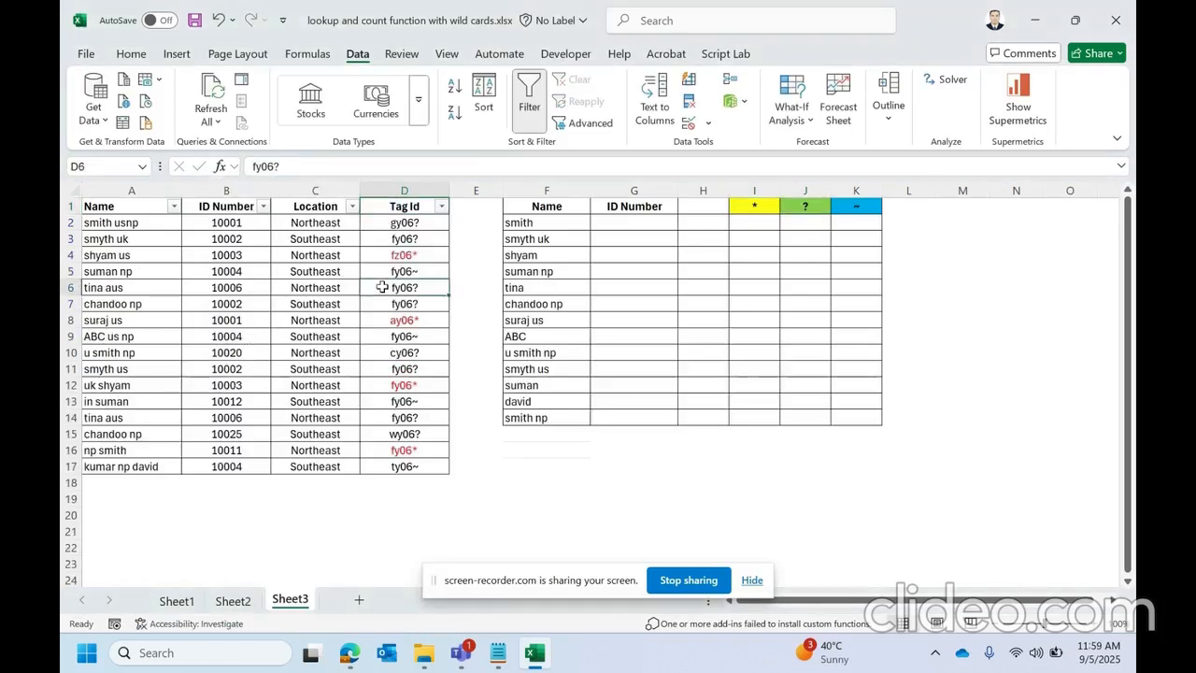
Step: Try to filter the Tag Id column by "*" alone, and select the tags in D2:D17
click(408, 322)
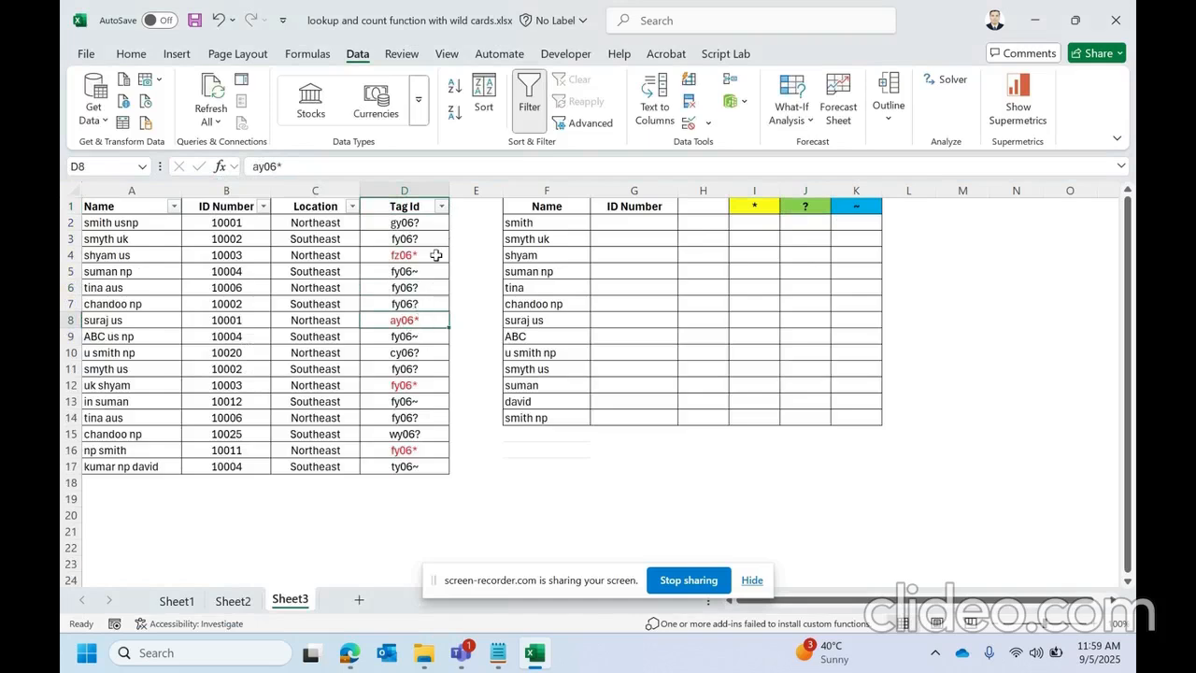
click(439, 207)
click(332, 363)
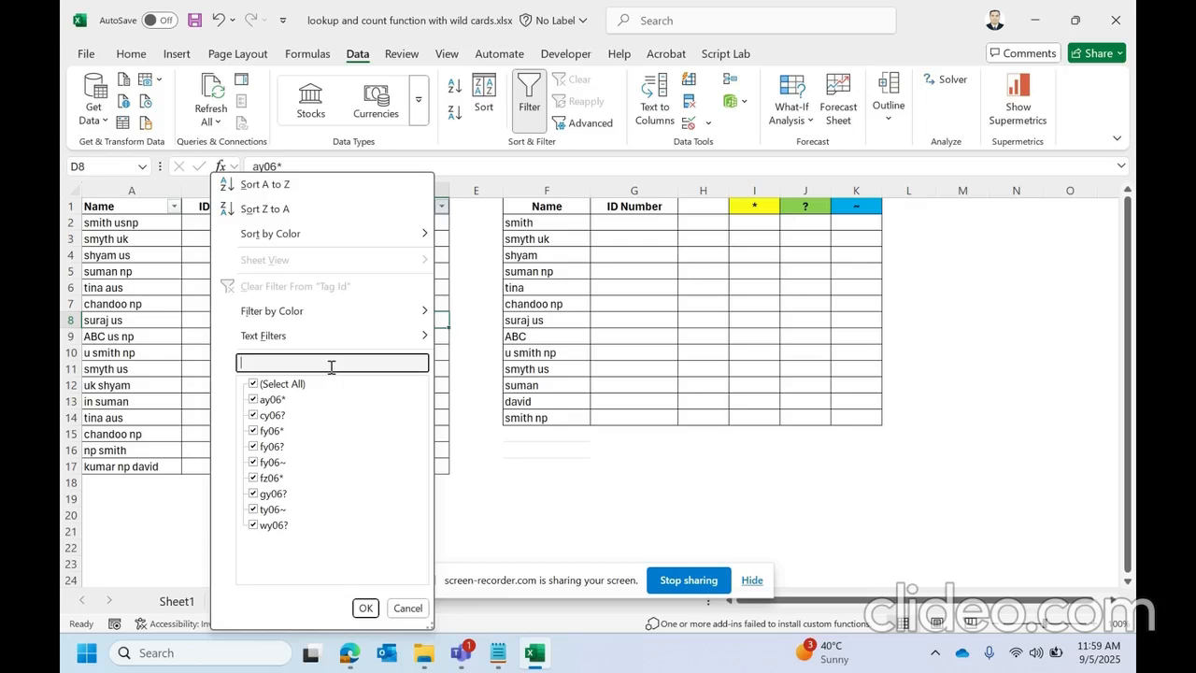
text(*)
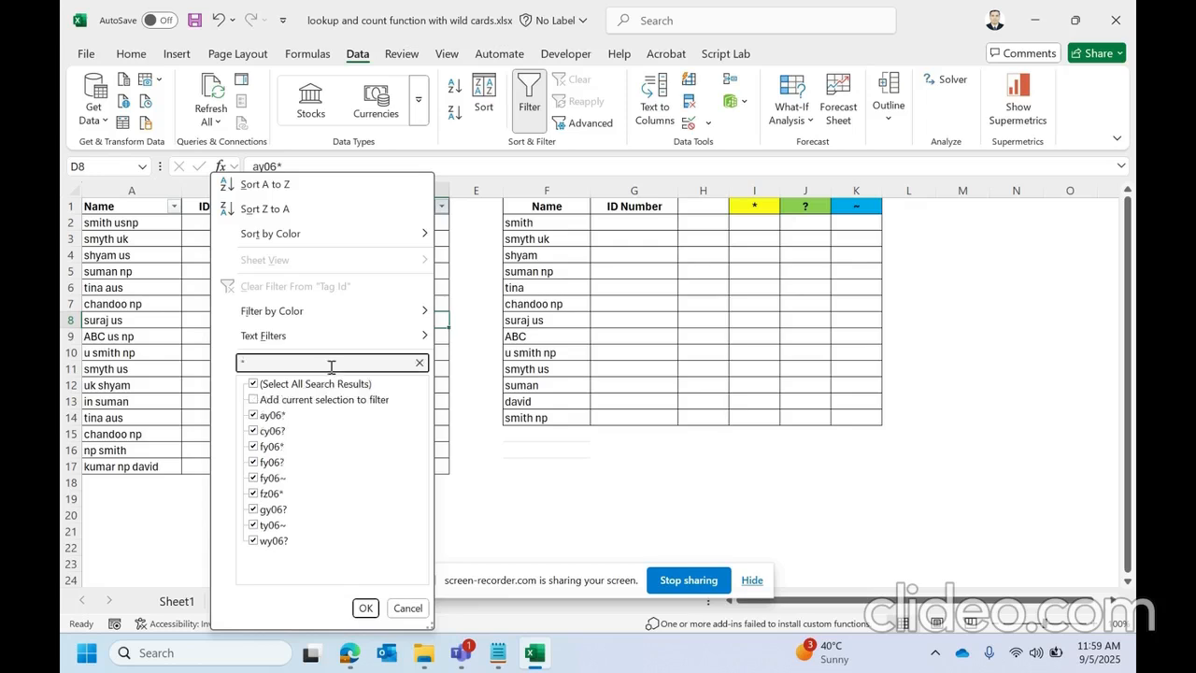
click(365, 607)
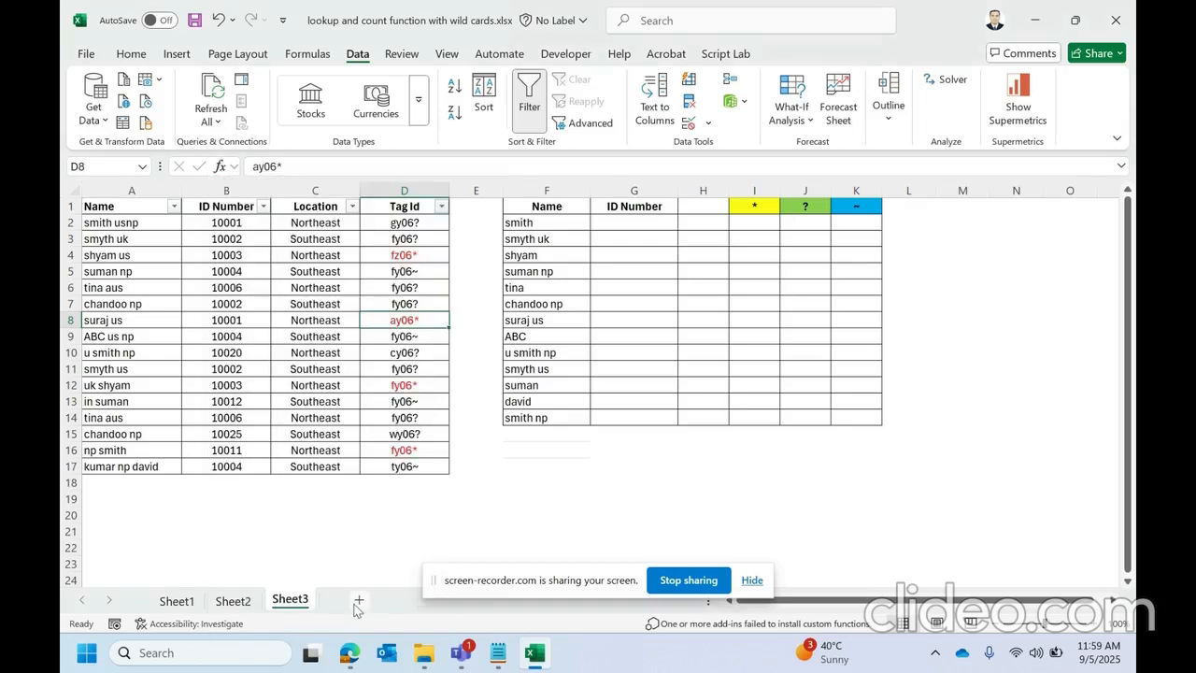
drag(404, 223, 403, 466)
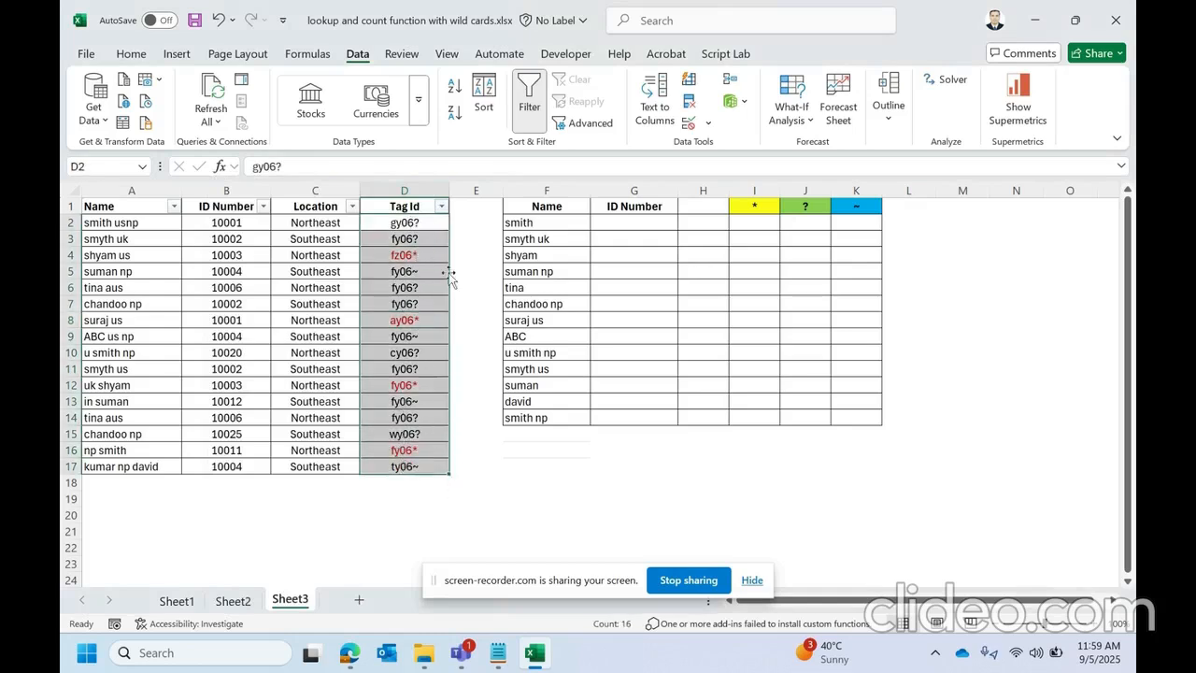
Step: Filter the Tag Id column by "~*" to match literal asterisks, and clear the filter again
click(440, 215)
click(317, 364)
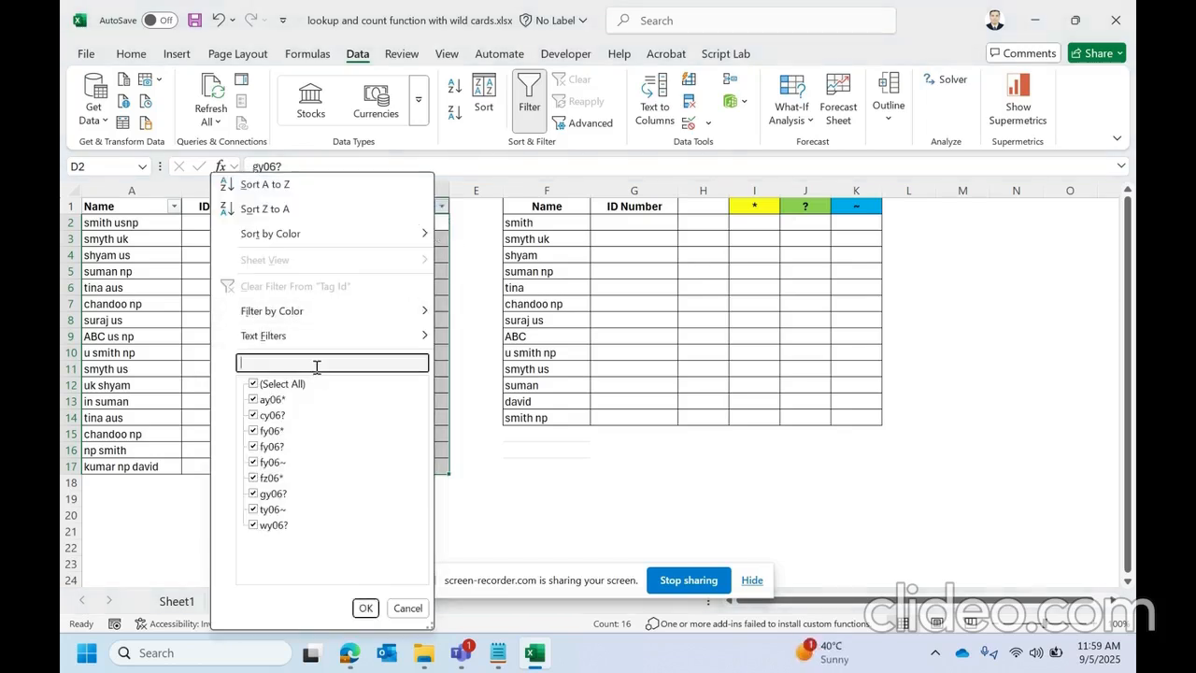
text(*)
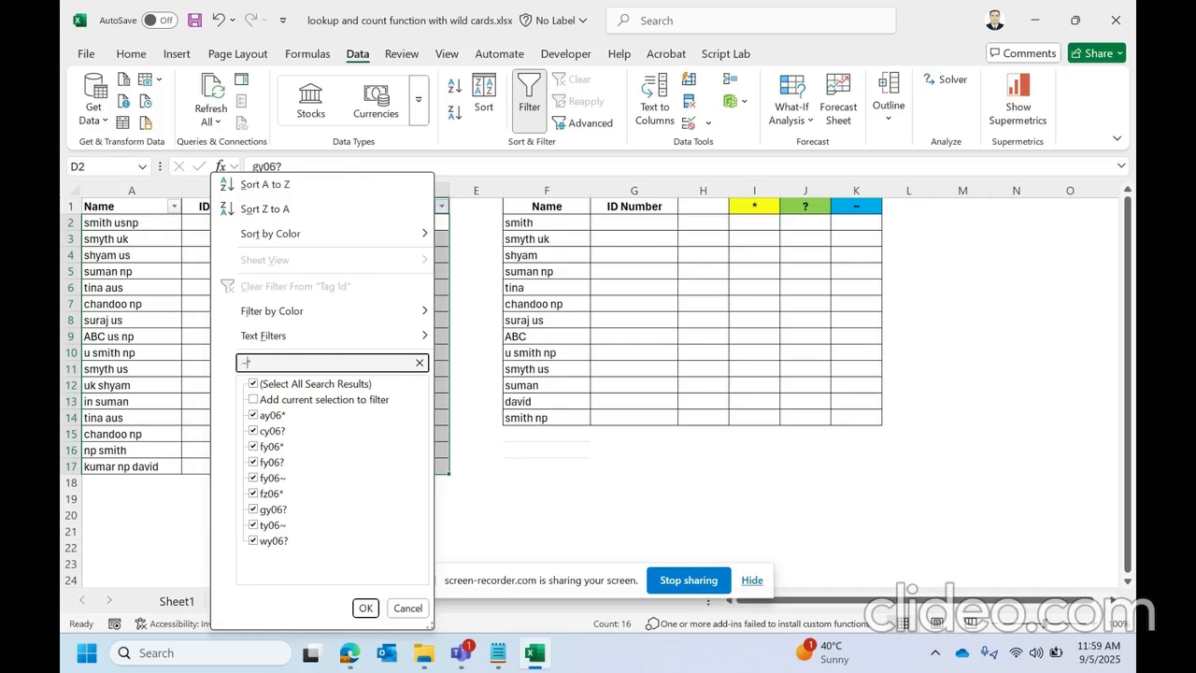
text(~)
click(364, 608)
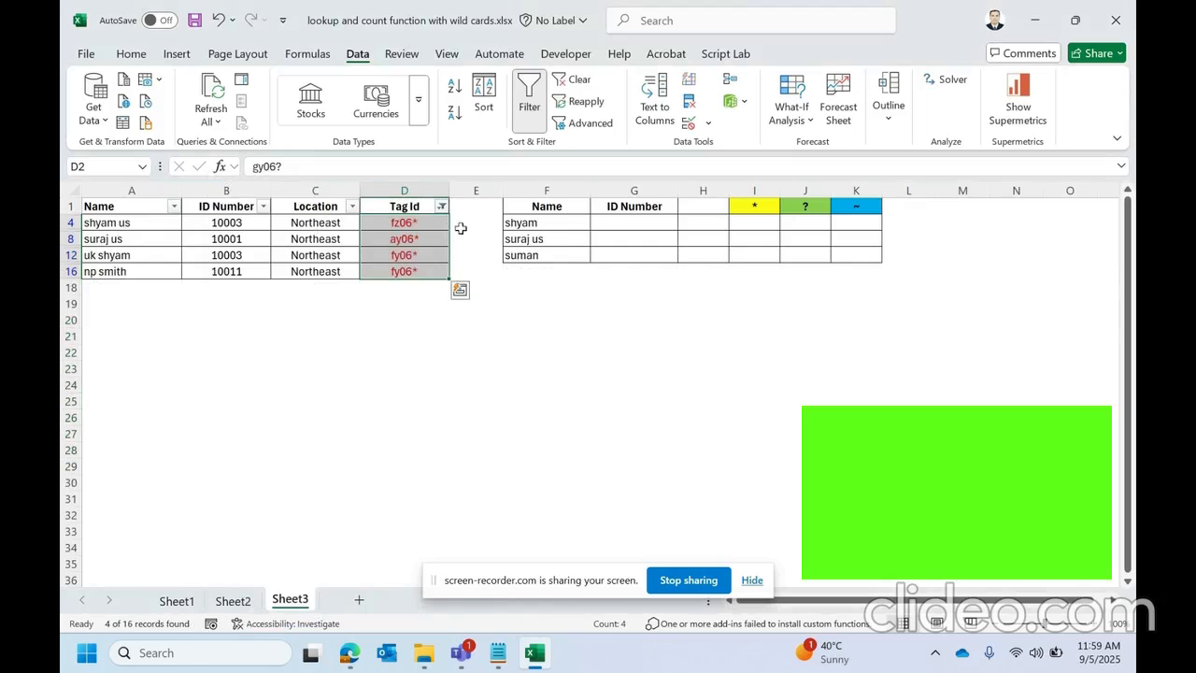
click(581, 79)
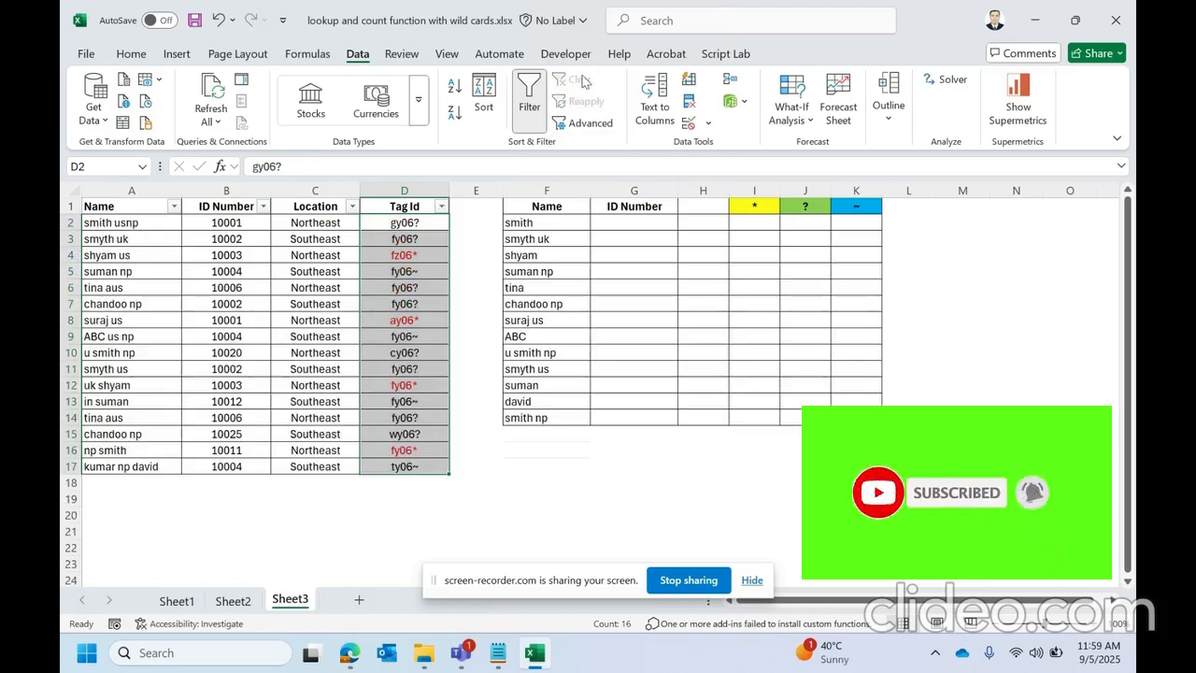